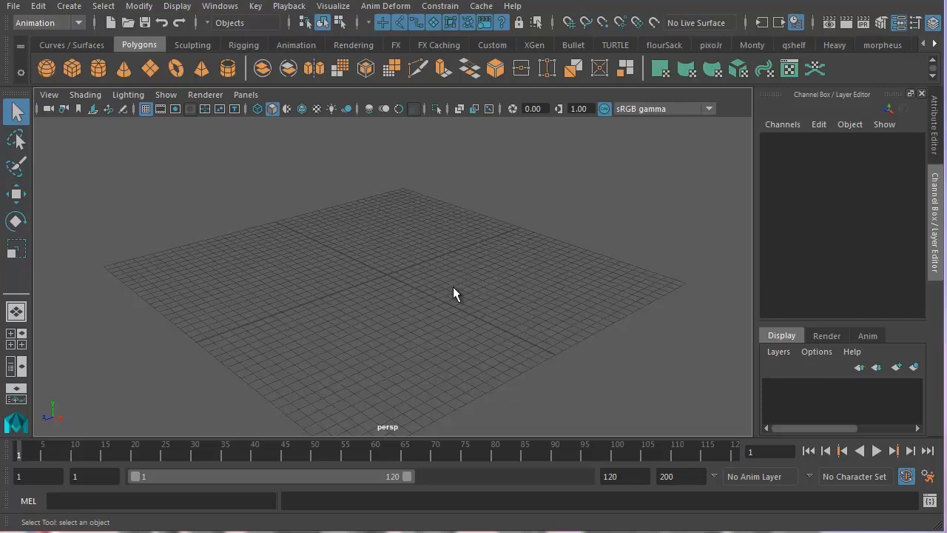
Step: Orbit, pan and zoom around the empty ground grid in the perspective view
{"action": "left_click_drag", "start_coordinate": [433, 288], "coordinate": [410, 283], "text": "alt"}
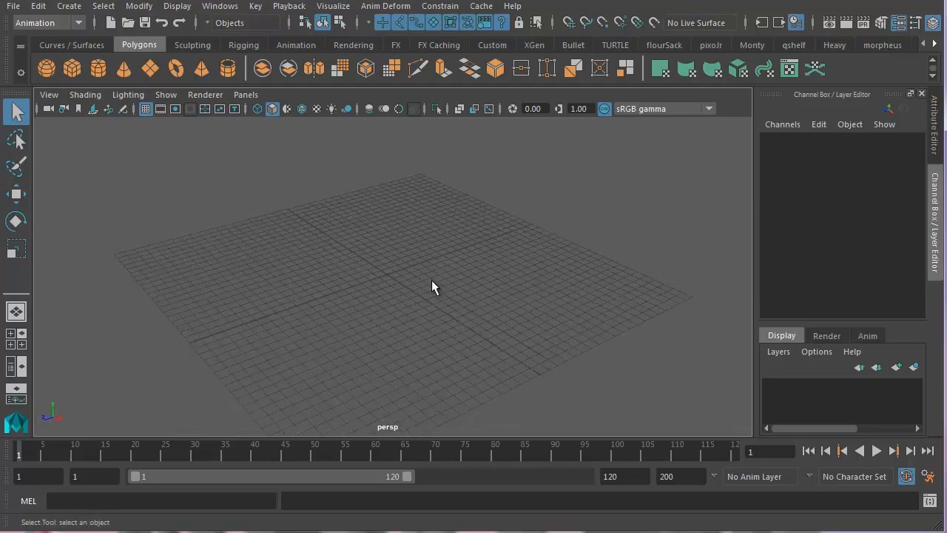
{"action": "mouse_move", "coordinate": [416, 284]}
{"action": "middle_mouse_down", "text": "alt"}
{"action": "mouse_move", "coordinate": [450, 285]}
{"action": "mouse_move", "coordinate": [407, 273]}
{"action": "mouse_move", "coordinate": [440, 292]}
{"action": "mouse_move", "coordinate": [433, 262]}
{"action": "mouse_move", "coordinate": [380, 294]}
{"action": "mouse_move", "coordinate": [469, 278]}
{"action": "mouse_move", "coordinate": [393, 271]}
{"action": "mouse_move", "coordinate": [435, 281]}
{"action": "middle_mouse_up", "text": "alt"}
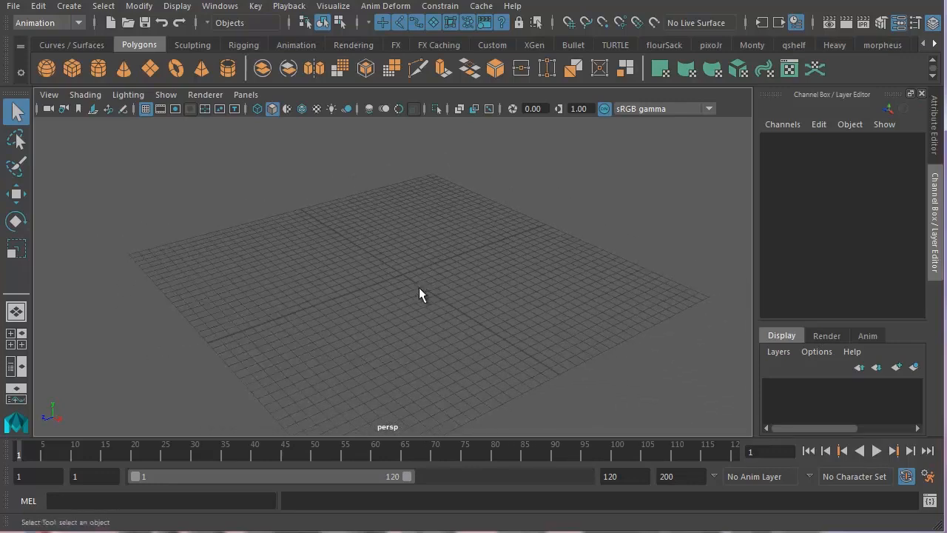
{"action": "right_click_drag", "start_coordinate": [416, 290], "coordinate": [382, 308], "text": "alt"}
{"action": "mouse_move", "coordinate": [383, 308]}
{"action": "left_mouse_down", "text": "alt"}
{"action": "mouse_move", "coordinate": [414, 291]}
{"action": "mouse_move", "coordinate": [384, 313]}
{"action": "mouse_move", "coordinate": [365, 298]}
{"action": "mouse_move", "coordinate": [408, 300]}
{"action": "mouse_move", "coordinate": [383, 309]}
{"action": "left_mouse_up", "text": "alt"}
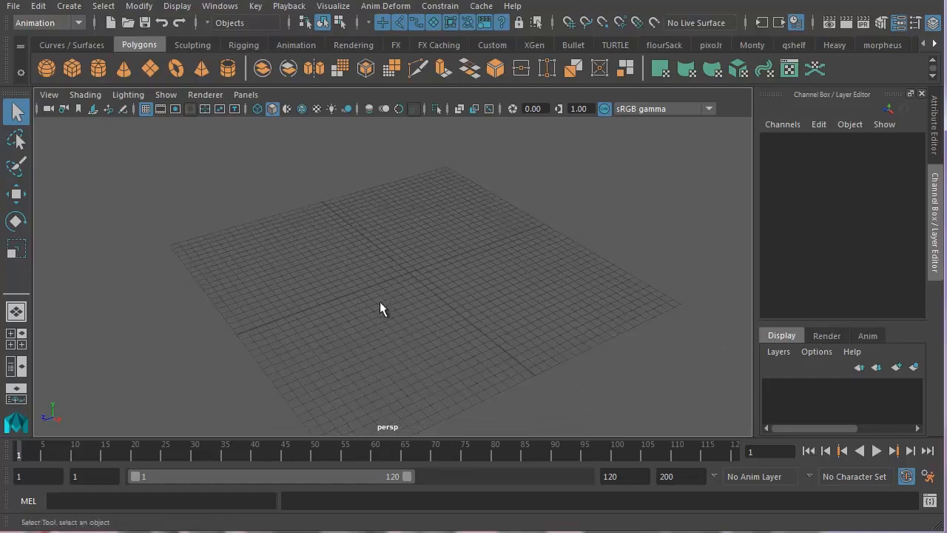
{"action": "right_click_drag", "start_coordinate": [383, 309], "coordinate": [372, 327], "text": "alt"}
{"action": "left_click_drag", "start_coordinate": [372, 327], "coordinate": [394, 315], "text": "alt"}
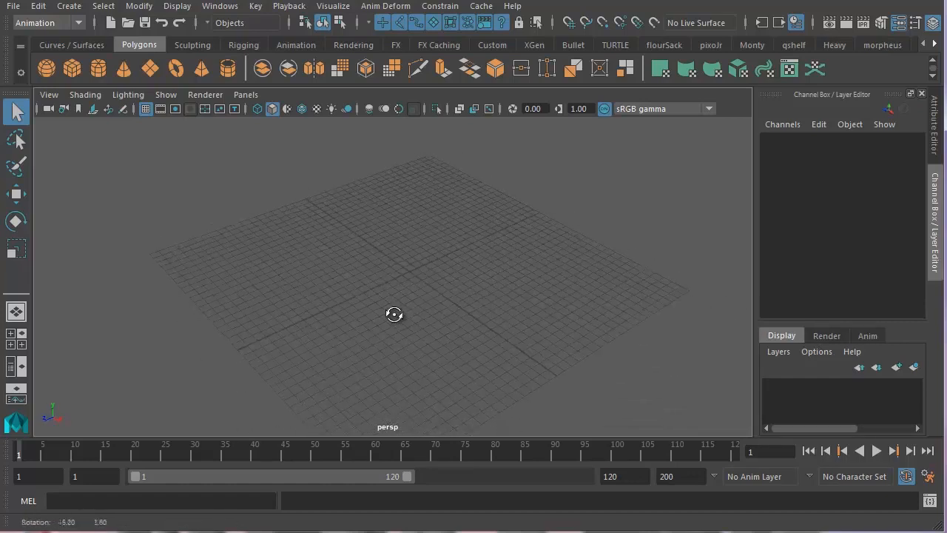
{"action": "middle_click_drag", "start_coordinate": [395, 315], "coordinate": [356, 309], "text": "alt"}
{"action": "left_click_drag", "start_coordinate": [355, 309], "coordinate": [375, 316], "text": "alt"}
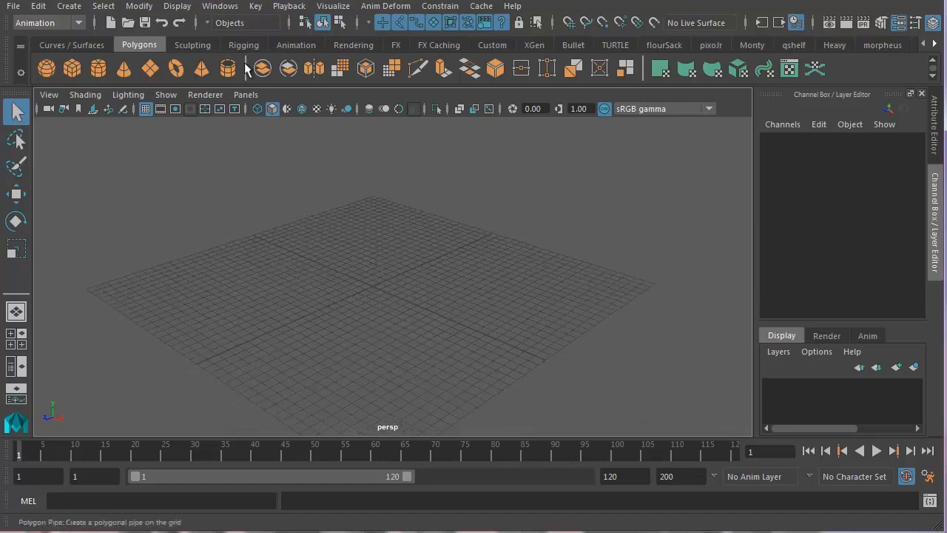
{"action": "middle_click_drag", "start_coordinate": [374, 307], "coordinate": [398, 309], "text": "alt"}
{"action": "right_click_drag", "start_coordinate": [398, 308], "coordinate": [470, 320], "text": "alt"}
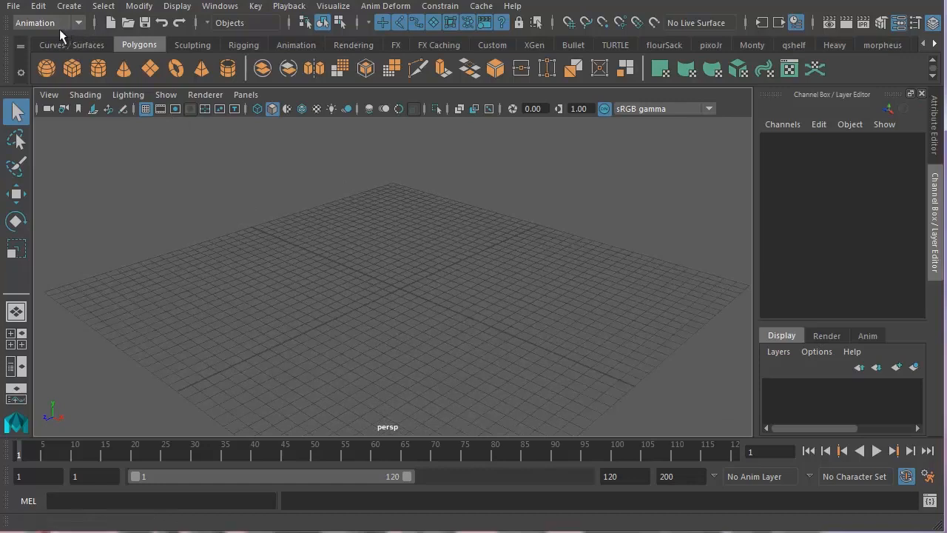
Step: Create a polygon cube at the origin and frame it in the perspective view
{"action": "left_click", "coordinate": [74, 7]}
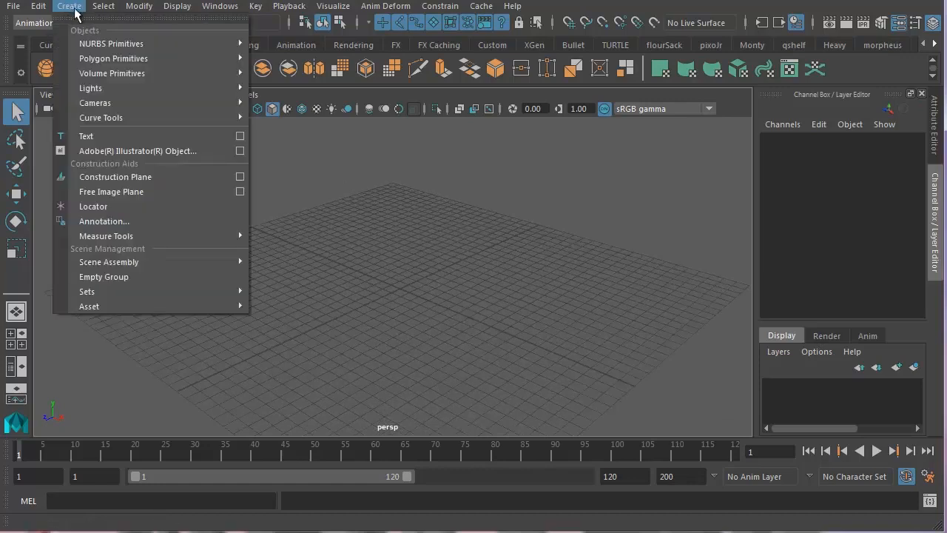
{"action": "mouse_move", "coordinate": [96, 59]}
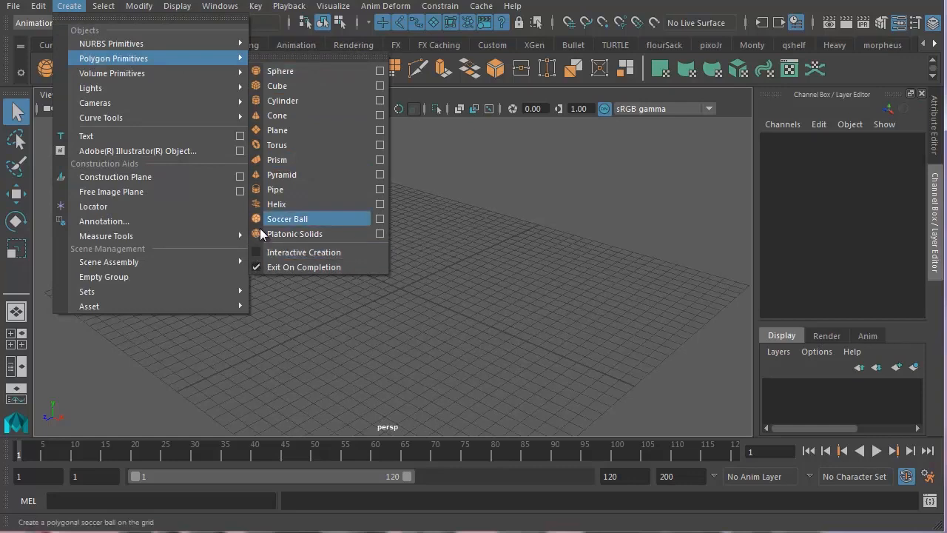
{"action": "left_click", "coordinate": [282, 90]}
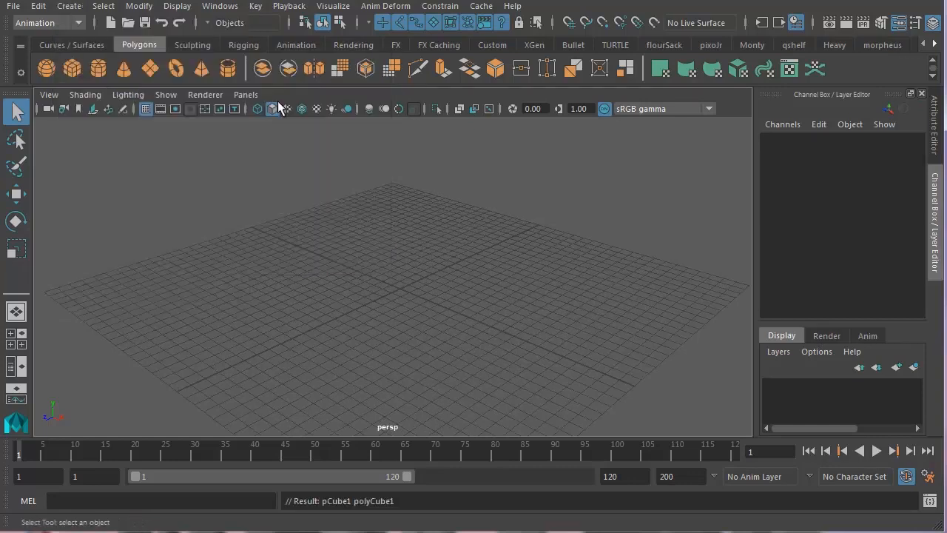
{"action": "mouse_move", "coordinate": [368, 311]}
{"action": "left_mouse_down", "text": "alt"}
{"action": "mouse_move", "coordinate": [345, 291]}
{"action": "mouse_move", "coordinate": [398, 318]}
{"action": "mouse_move", "coordinate": [386, 278]}
{"action": "left_mouse_up", "text": "alt"}
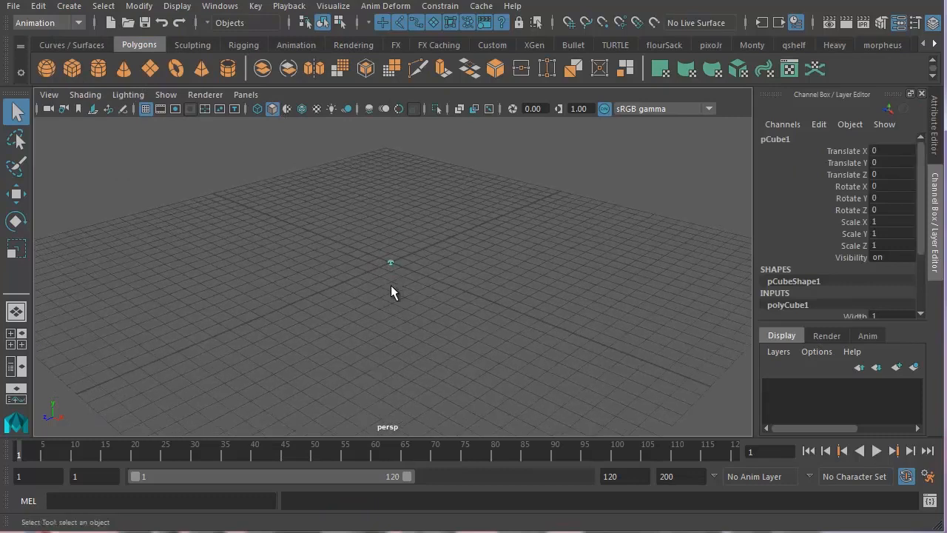
{"action": "key", "text": "f"}
Step: Examine the cube on the grid from different angles and distances
{"action": "right_click_drag", "start_coordinate": [384, 285], "coordinate": [318, 277], "text": "alt"}
{"action": "middle_click_drag", "start_coordinate": [318, 277], "coordinate": [307, 295], "text": "alt"}
{"action": "right_click_drag", "start_coordinate": [307, 296], "coordinate": [177, 285], "text": "alt"}
{"action": "middle_click_drag", "start_coordinate": [296, 298], "coordinate": [295, 275], "text": "alt"}
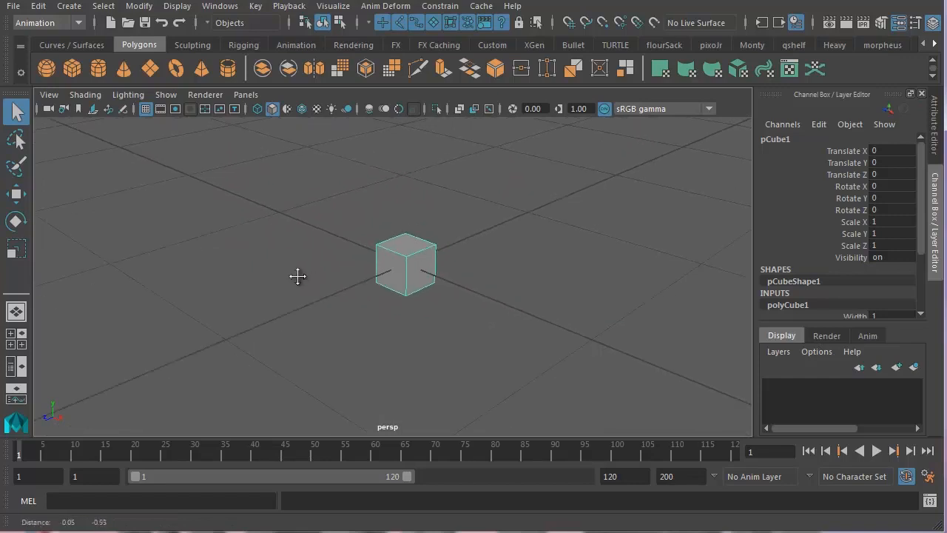
{"action": "right_click_drag", "start_coordinate": [296, 276], "coordinate": [278, 293], "text": "alt"}
{"action": "left_click_drag", "start_coordinate": [278, 293], "coordinate": [320, 289], "text": "alt"}
{"action": "middle_click_drag", "start_coordinate": [320, 290], "coordinate": [296, 287], "text": "alt"}
{"action": "right_click_drag", "start_coordinate": [296, 287], "coordinate": [203, 289], "text": "alt"}
{"action": "middle_click_drag", "start_coordinate": [273, 286], "coordinate": [310, 284], "text": "alt"}
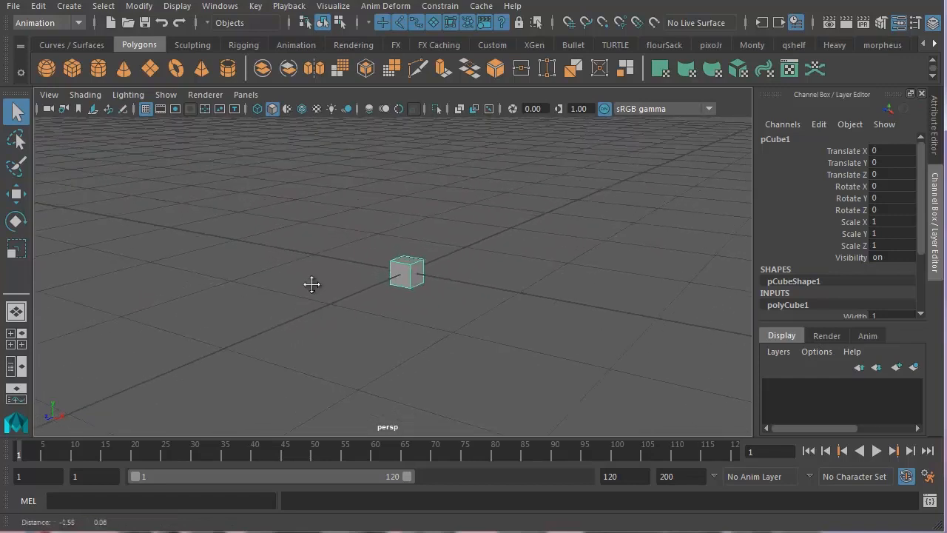
{"action": "right_click_drag", "start_coordinate": [311, 283], "coordinate": [267, 285], "text": "alt"}
{"action": "middle_click_drag", "start_coordinate": [318, 281], "coordinate": [328, 278], "text": "alt"}
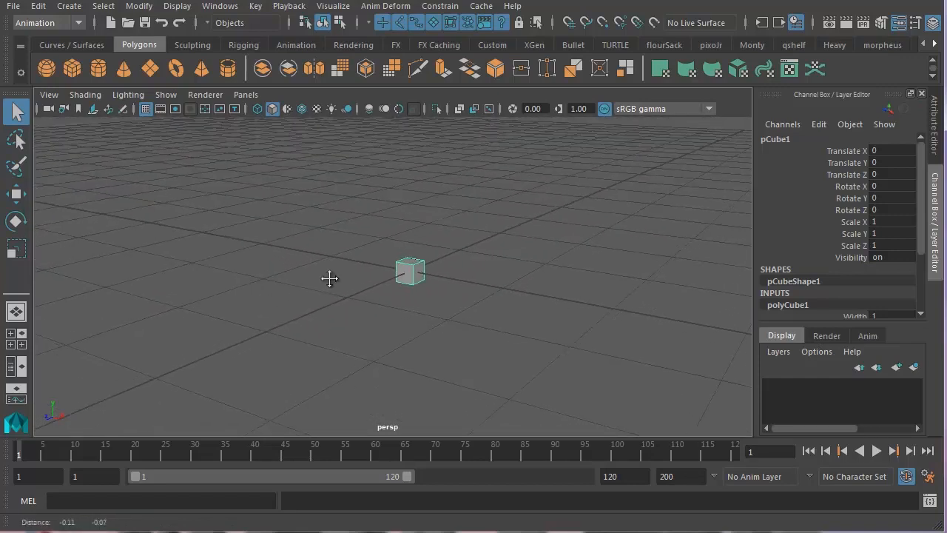
{"action": "right_click_drag", "start_coordinate": [327, 278], "coordinate": [271, 276], "text": "alt"}
{"action": "middle_click_drag", "start_coordinate": [271, 276], "coordinate": [268, 283], "text": "alt"}
{"action": "right_click_drag", "start_coordinate": [269, 282], "coordinate": [225, 270], "text": "alt"}
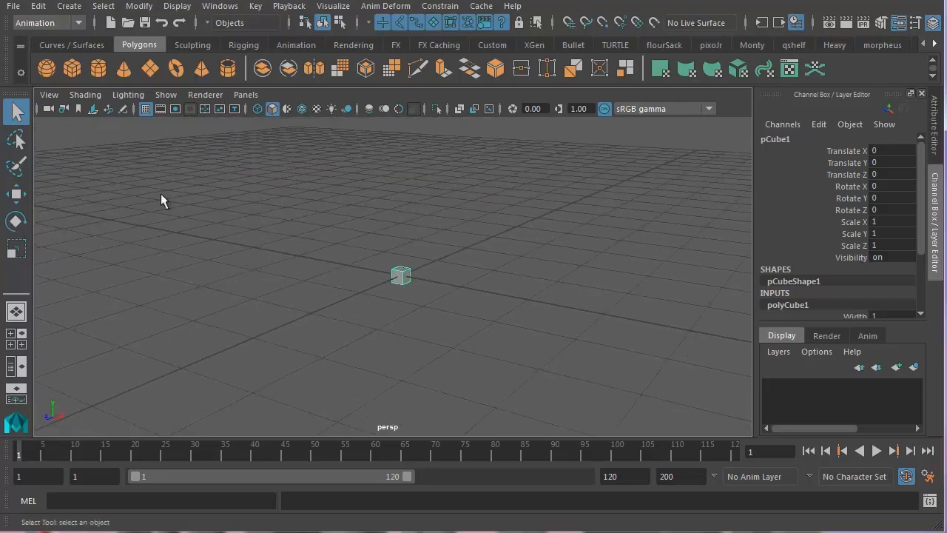
Step: Try moving the cube about 4.6 units up in Y and about 8 units along X, undoing each move
{"action": "left_click", "coordinate": [16, 195]}
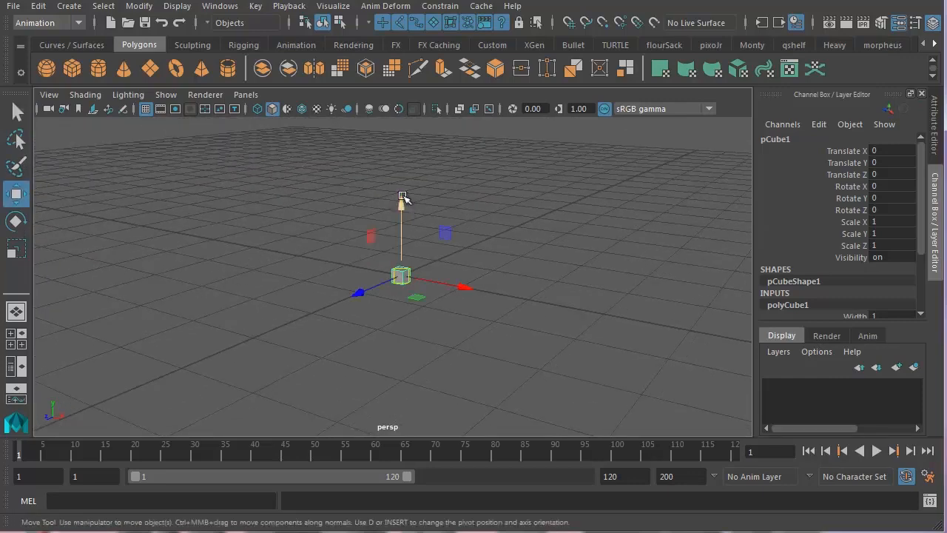
{"action": "left_click_drag", "start_coordinate": [402, 198], "coordinate": [404, 140]}
{"action": "key", "text": "ctrl+z"}
{"action": "key", "text": "ctrl+z"}
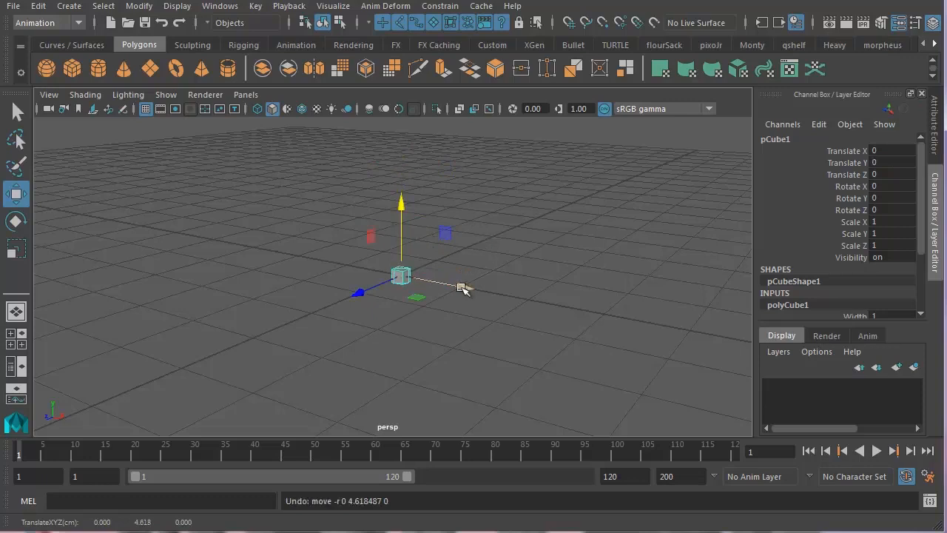
{"action": "left_click_drag", "start_coordinate": [461, 287], "coordinate": [554, 311]}
{"action": "key", "text": "ctrl+z"}
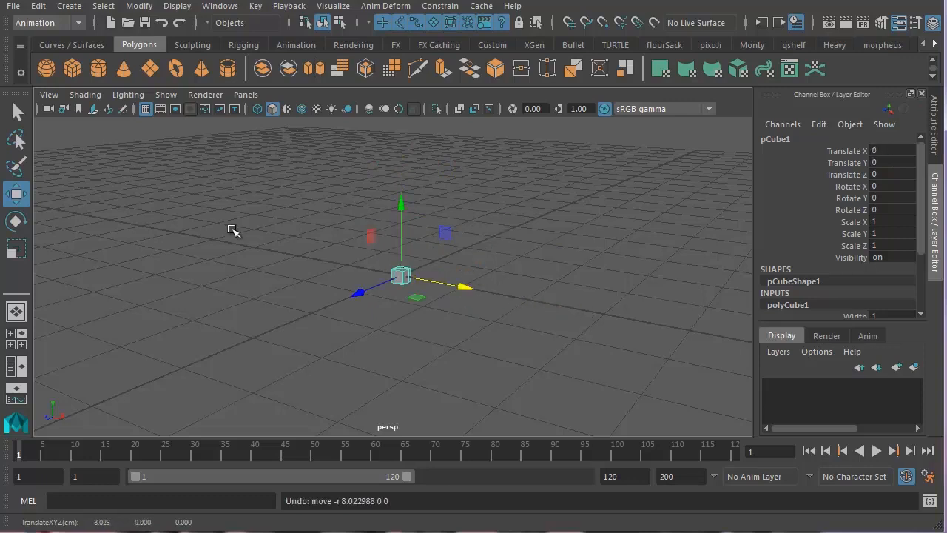
Step: Try rotating the cube about its X, Z and Y axes in turn, undoing each rotation
{"action": "left_click", "coordinate": [16, 221]}
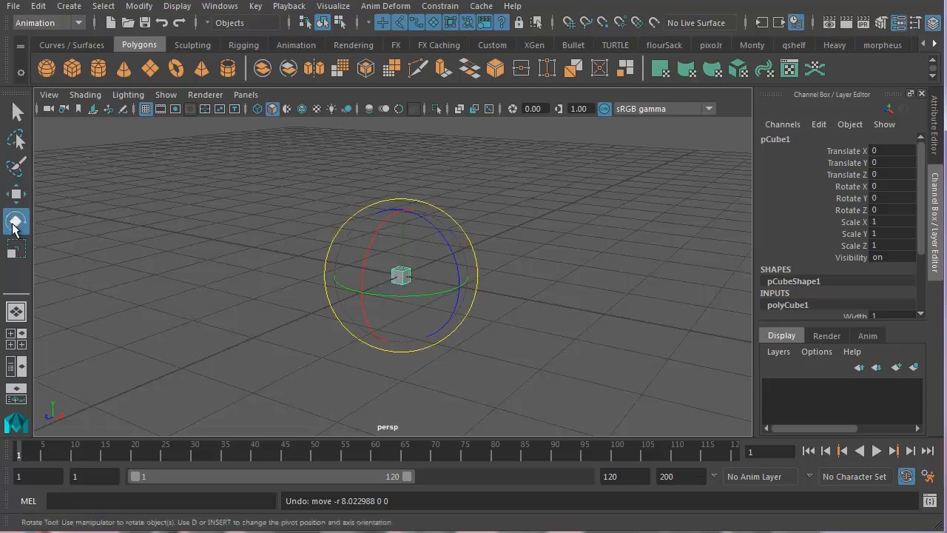
{"action": "mouse_move", "coordinate": [376, 234]}
{"action": "left_mouse_down"}
{"action": "mouse_move", "coordinate": [370, 259]}
{"action": "mouse_move", "coordinate": [370, 232]}
{"action": "left_mouse_up"}
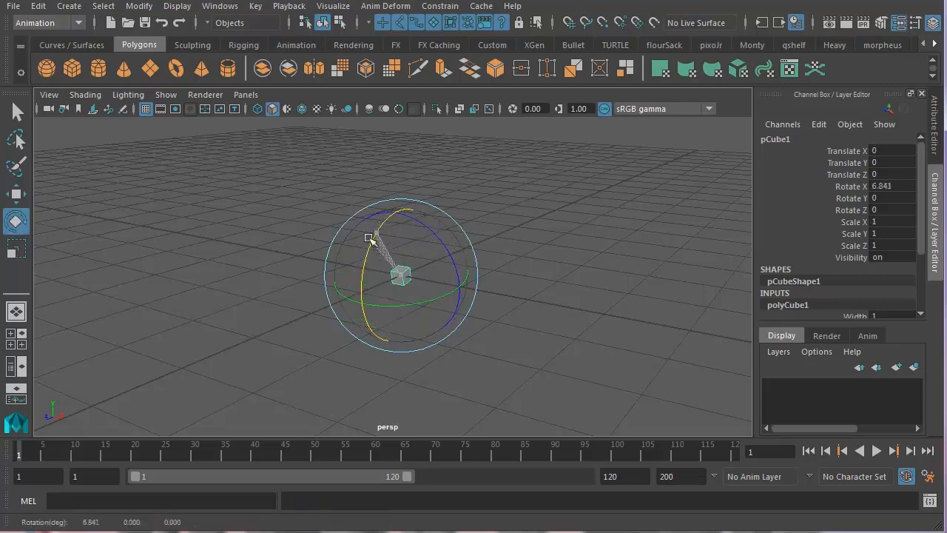
{"action": "key", "text": "ctrl+z"}
{"action": "left_click_drag", "start_coordinate": [429, 222], "coordinate": [463, 267]}
{"action": "key", "text": "ctrl+z"}
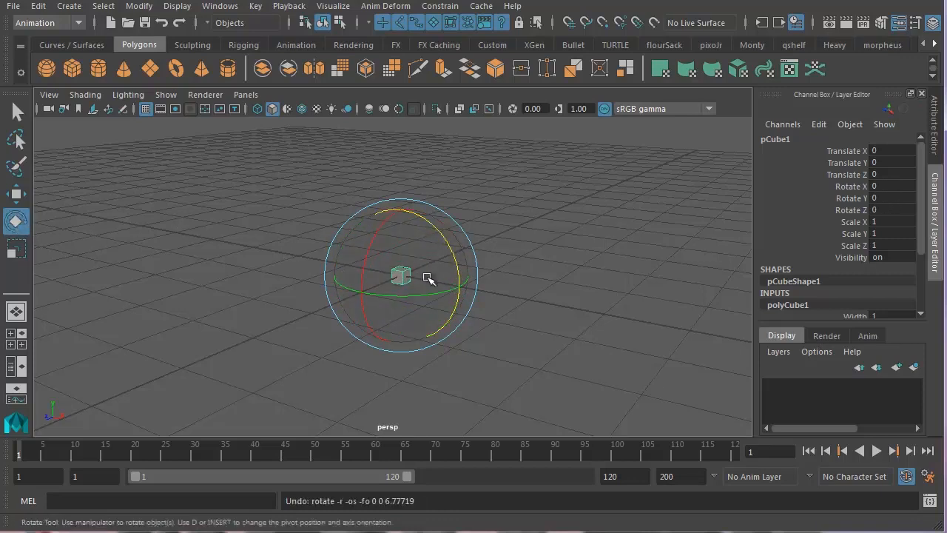
{"action": "mouse_move", "coordinate": [423, 294]}
{"action": "left_mouse_down"}
{"action": "mouse_move", "coordinate": [363, 288]}
{"action": "mouse_move", "coordinate": [414, 289]}
{"action": "left_mouse_up"}
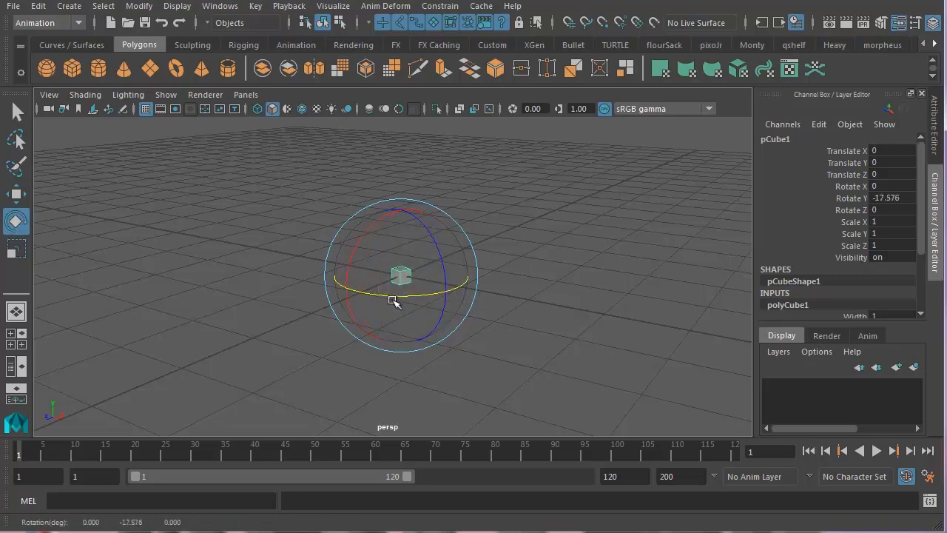
{"action": "key", "text": "ctrl+z"}
{"action": "right_click_drag", "start_coordinate": [393, 303], "coordinate": [446, 303], "text": "alt"}
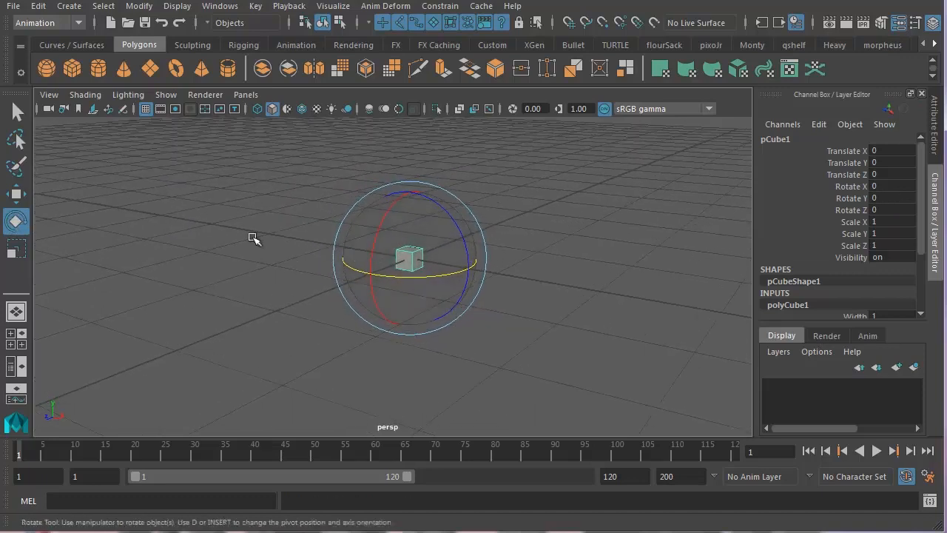
Step: Scale the cube into a long thin panel, about 0.06 in X, 1.68 in Y and 7.56 in Z
{"action": "left_click", "coordinate": [15, 254]}
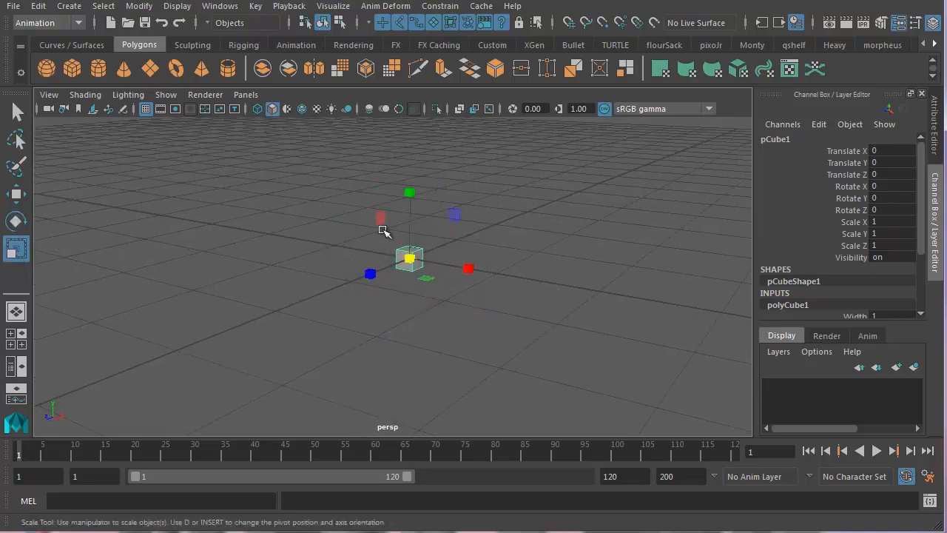
{"action": "left_click_drag", "start_coordinate": [409, 196], "coordinate": [412, 174]}
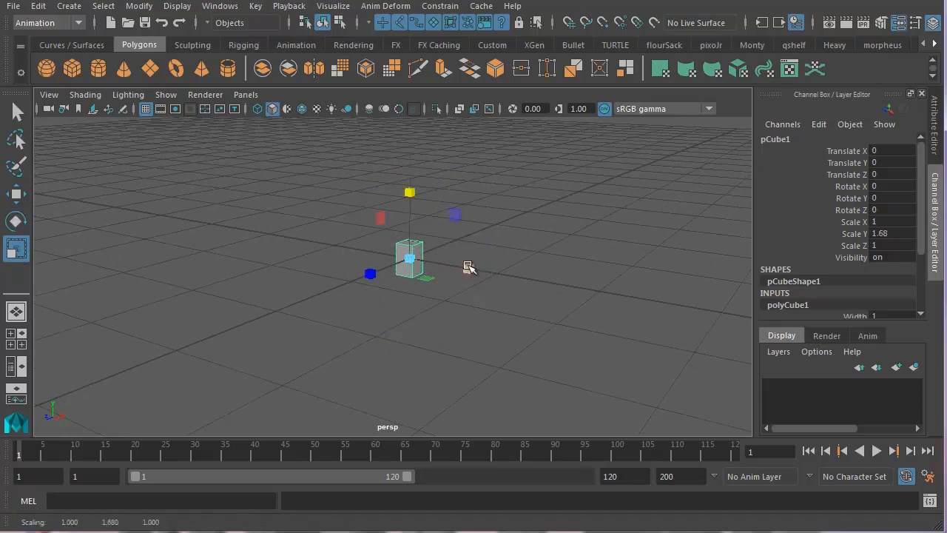
{"action": "left_click_drag", "start_coordinate": [469, 267], "coordinate": [410, 260]}
{"action": "right_click_drag", "start_coordinate": [370, 286], "coordinate": [452, 300], "text": "alt"}
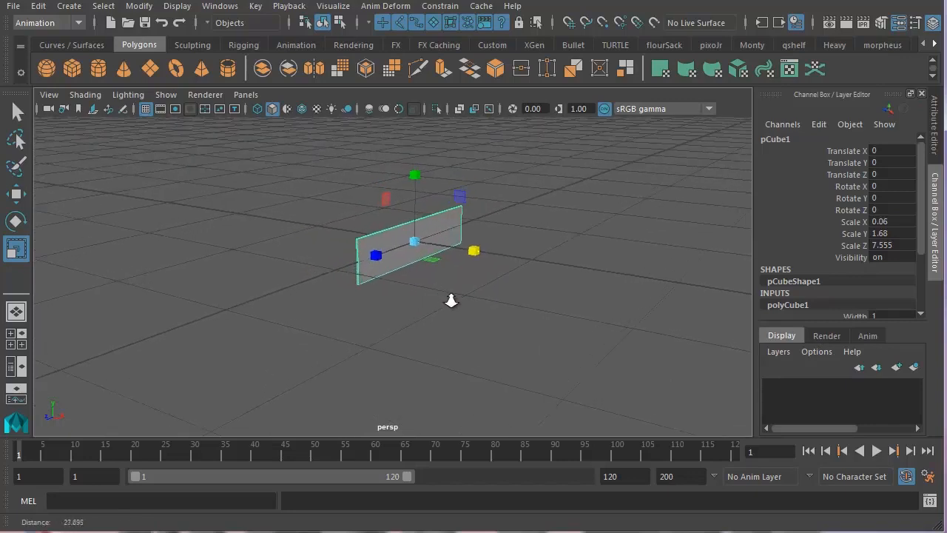
{"action": "left_click_drag", "start_coordinate": [452, 301], "coordinate": [336, 282], "text": "alt"}
Step: Select the scaled cube and delete it from the scene
{"action": "left_click_drag", "start_coordinate": [324, 174], "coordinate": [539, 335]}
{"action": "left_click_drag", "start_coordinate": [327, 182], "coordinate": [515, 350]}
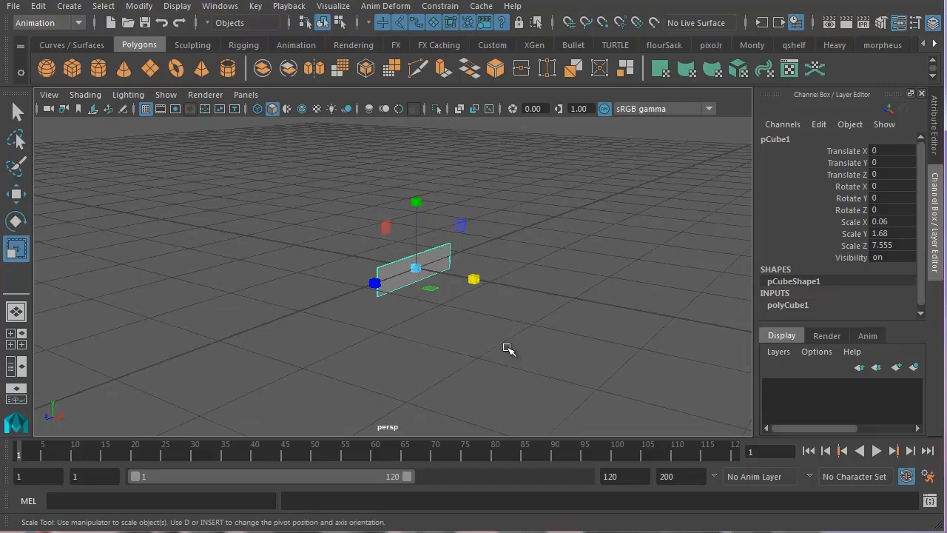
{"action": "key", "text": "Delete"}
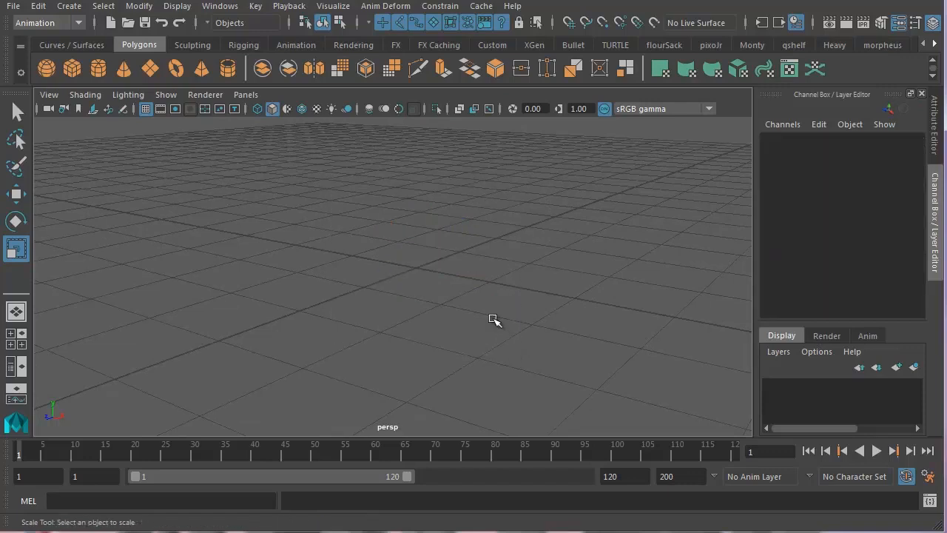
Step: Create a new project named FlagWave in X:/myDocuments/maya/projects with the default folder locations
{"action": "middle_click_drag", "start_coordinate": [383, 280], "coordinate": [282, 266], "text": "alt"}
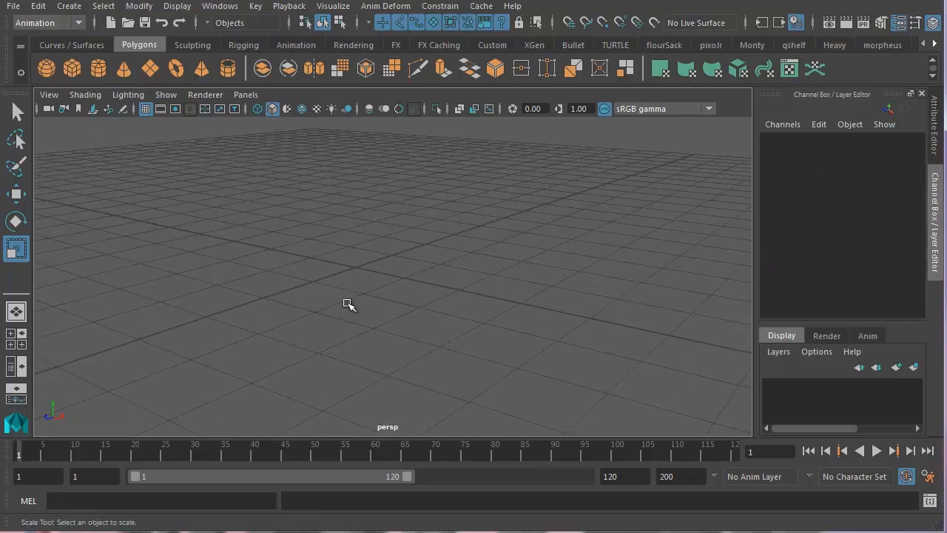
{"action": "left_click_drag", "start_coordinate": [351, 281], "coordinate": [256, 151], "text": "alt"}
{"action": "left_click", "coordinate": [14, 9]}
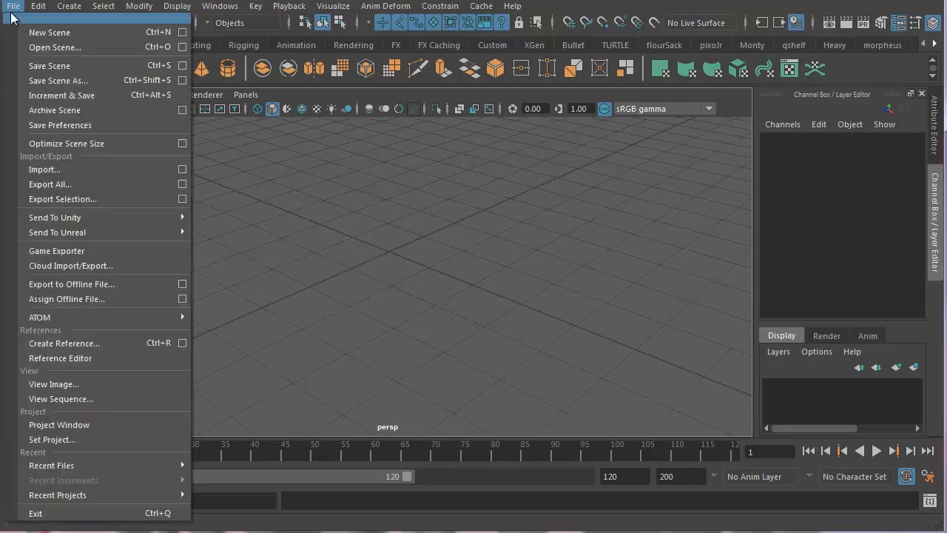
{"action": "left_click", "coordinate": [88, 424]}
{"action": "left_click", "coordinate": [839, 94]}
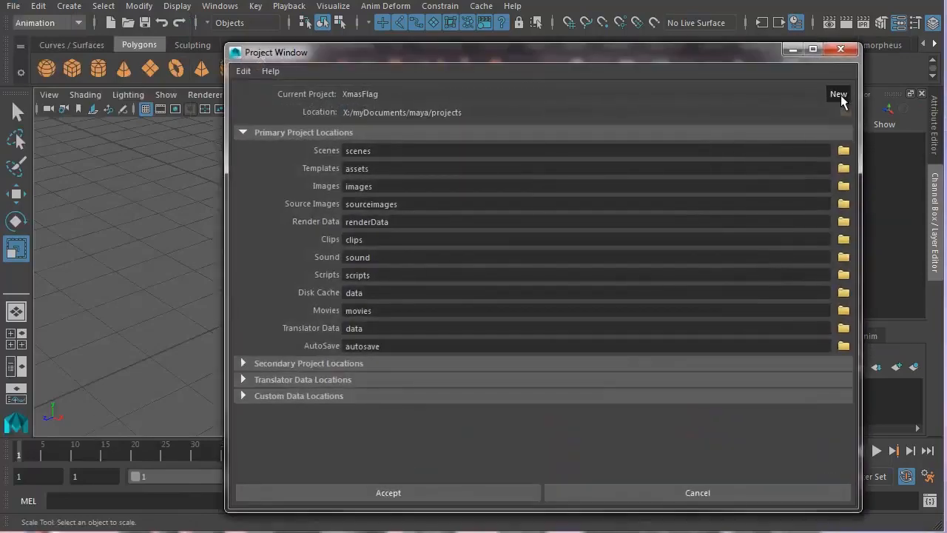
{"action": "left_click_drag", "start_coordinate": [424, 60], "coordinate": [377, 63]}
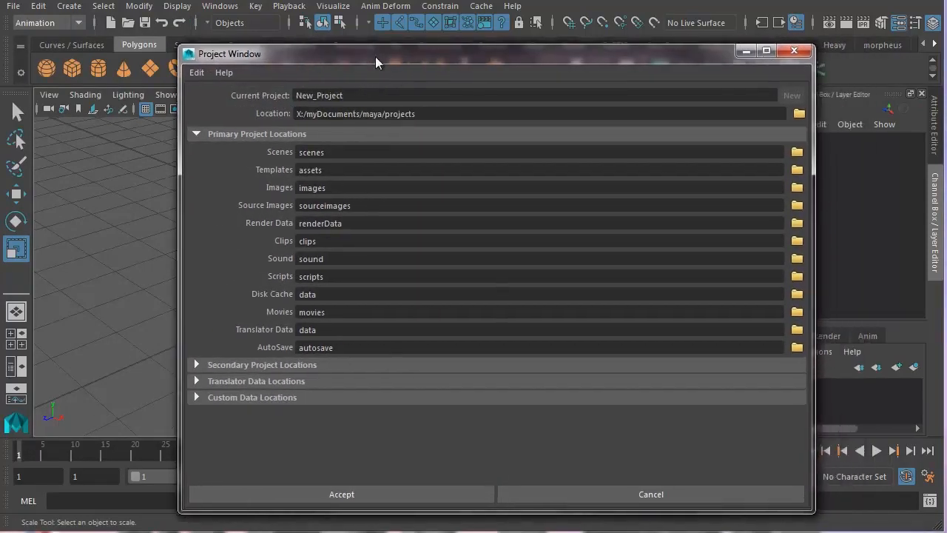
{"action": "left_click_drag", "start_coordinate": [353, 95], "coordinate": [285, 100]}
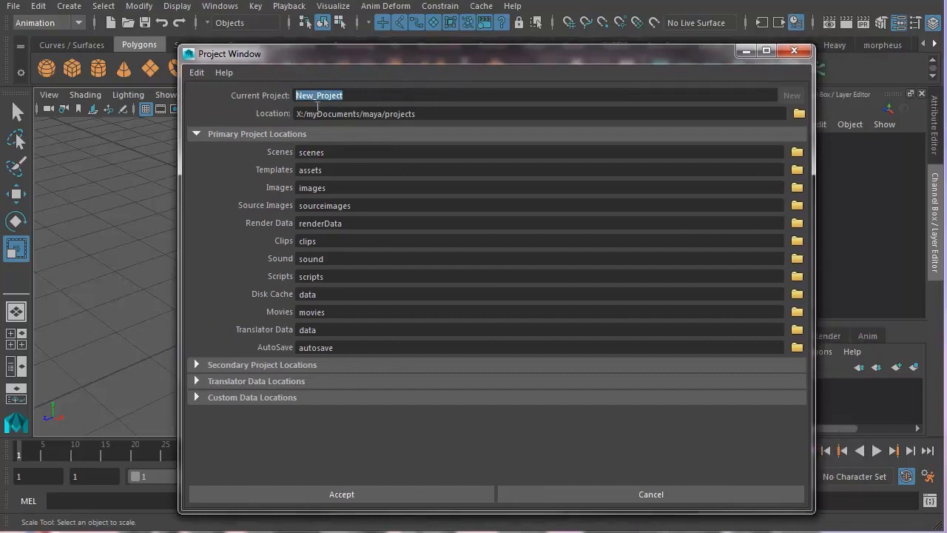
{"action": "type", "text": "X"}
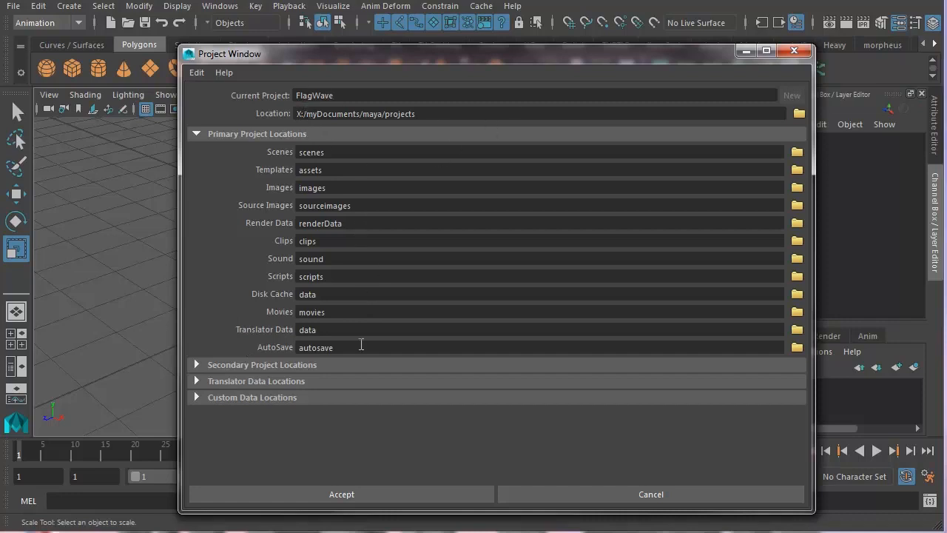
{"action": "left_click", "coordinate": [342, 494]}
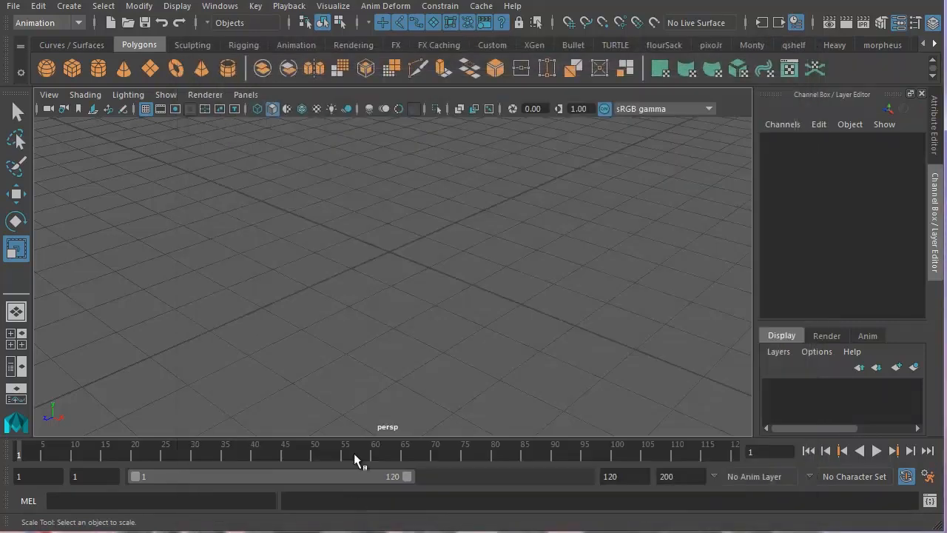
Step: Set the current project to the FlagWave folder in X:\myDocuments\maya\projects
{"action": "left_click", "coordinate": [14, 8]}
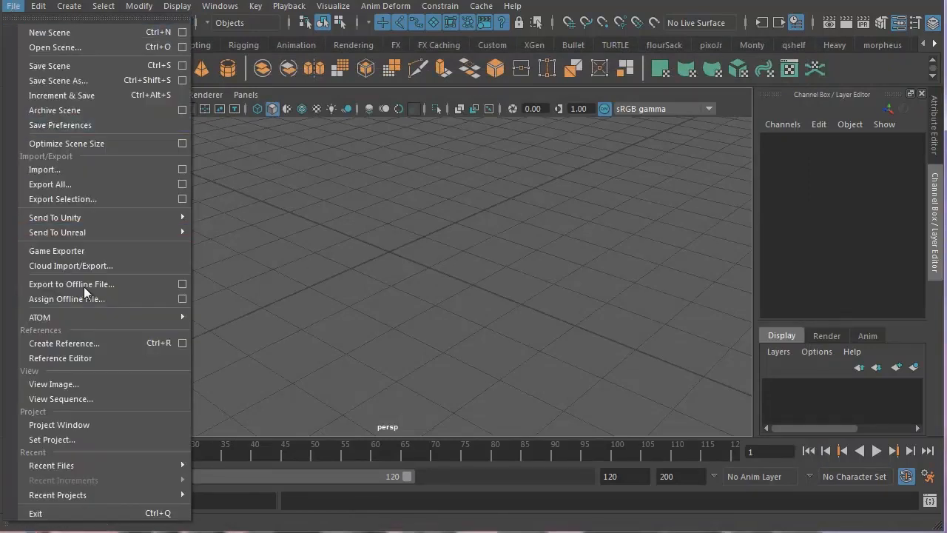
{"action": "left_click", "coordinate": [82, 440]}
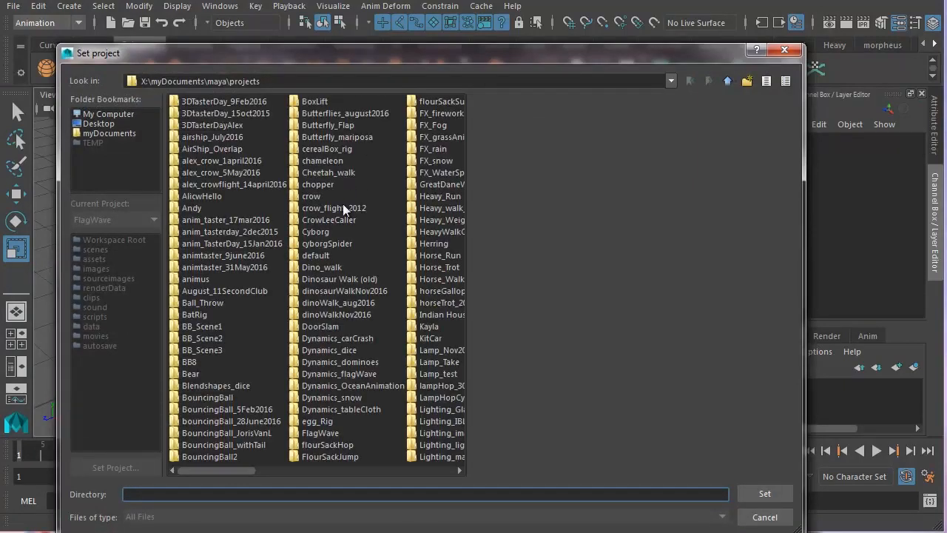
{"action": "left_click", "coordinate": [321, 433]}
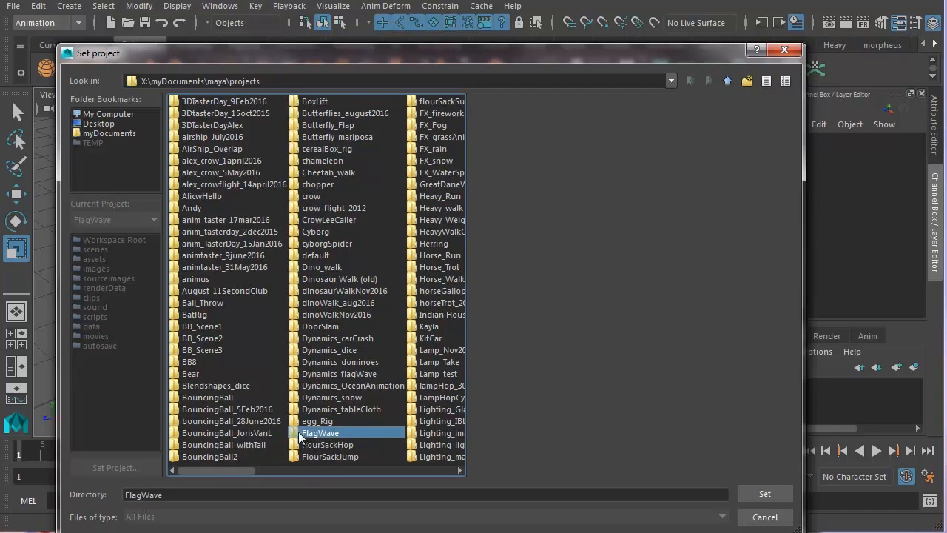
{"action": "left_click", "coordinate": [750, 496]}
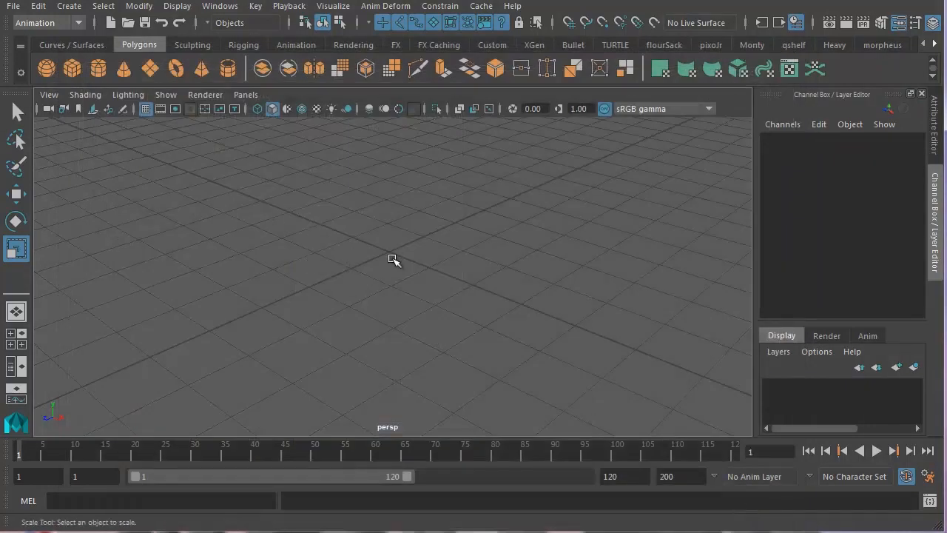
{"action": "middle_click_drag", "start_coordinate": [392, 260], "coordinate": [418, 276], "text": "alt"}
{"action": "left_click_drag", "start_coordinate": [418, 276], "coordinate": [353, 282], "text": "alt"}
{"action": "middle_click_drag", "start_coordinate": [353, 282], "coordinate": [359, 256], "text": "alt"}
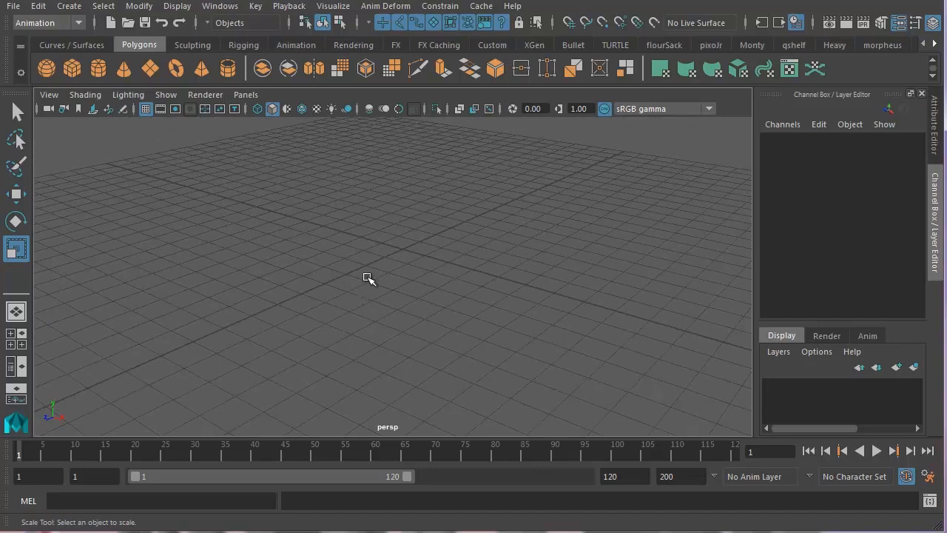
{"action": "mouse_move", "coordinate": [368, 278]}
{"action": "left_mouse_down", "text": "alt"}
{"action": "mouse_move", "coordinate": [342, 281]}
{"action": "mouse_move", "coordinate": [392, 293]}
{"action": "mouse_move", "coordinate": [355, 279]}
{"action": "left_mouse_up", "text": "alt"}
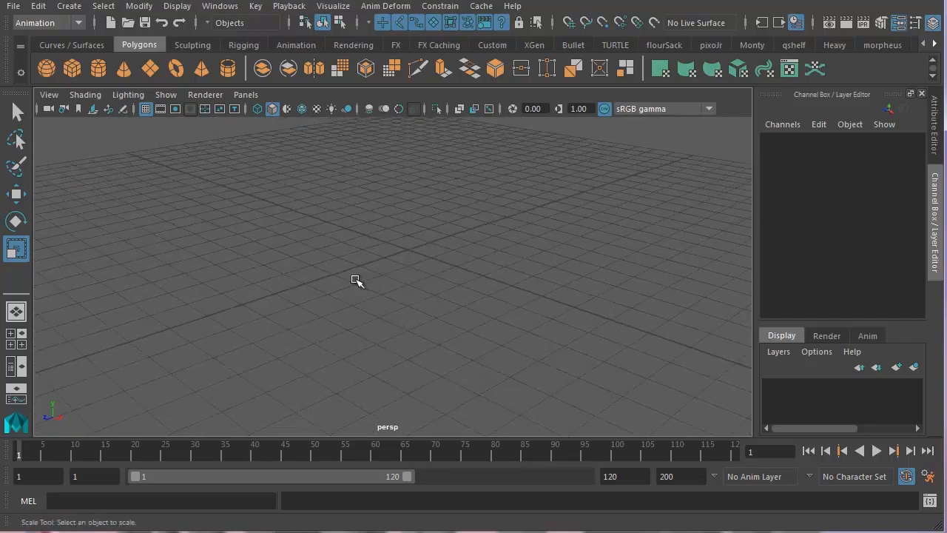
{"action": "left_click", "coordinate": [69, 8]}
{"action": "mouse_move", "coordinate": [99, 65]}
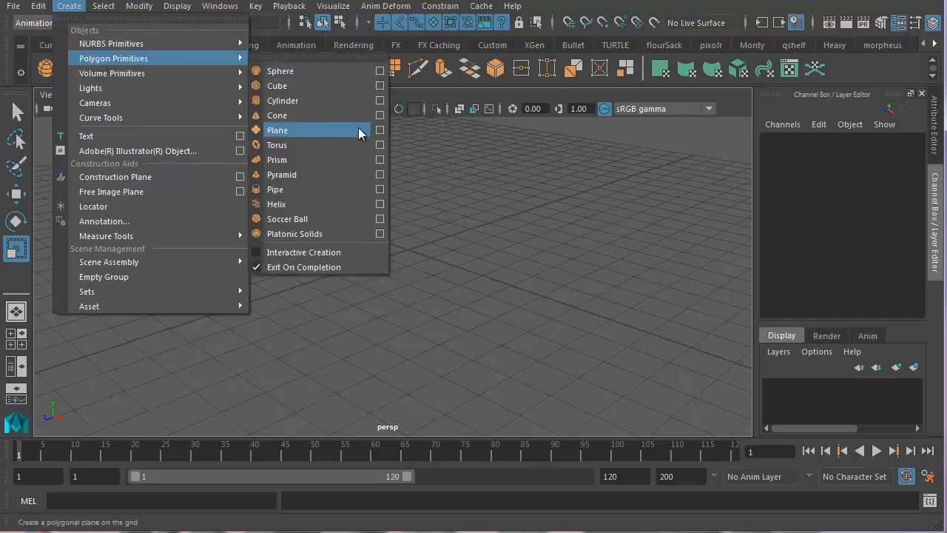
{"action": "left_click", "coordinate": [380, 131]}
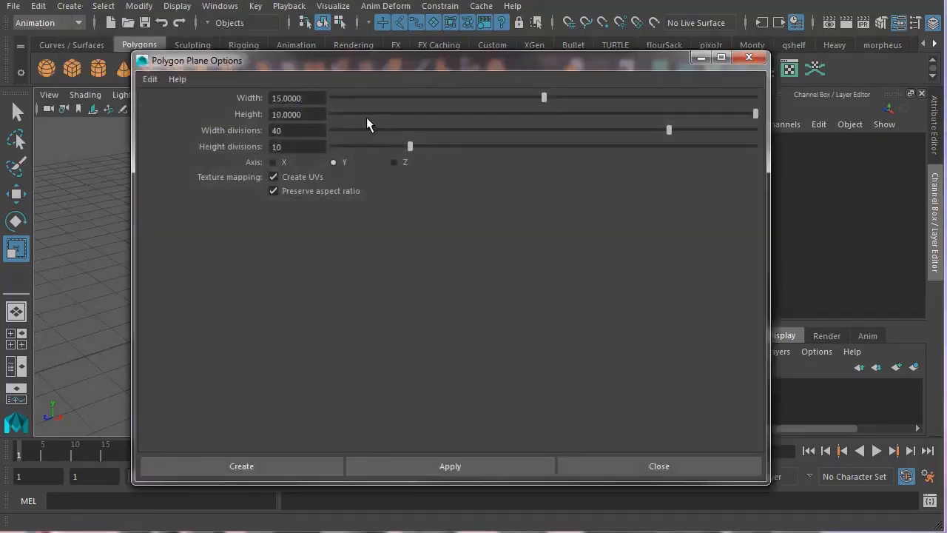
{"action": "left_click", "coordinate": [755, 58]}
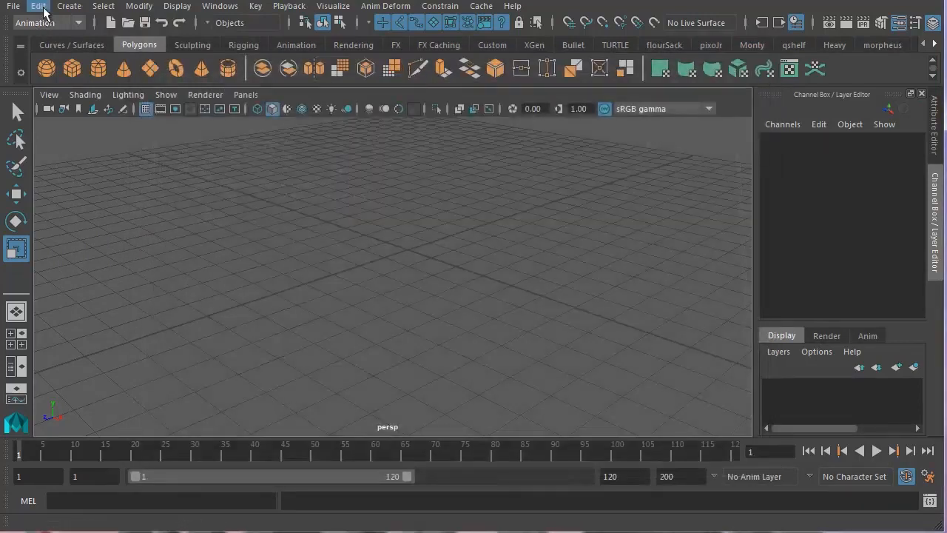
Step: Open the polygon plane creation options and reset them to their default settings
{"action": "left_click", "coordinate": [70, 6]}
{"action": "mouse_move", "coordinate": [144, 77]}
{"action": "mouse_move", "coordinate": [173, 61]}
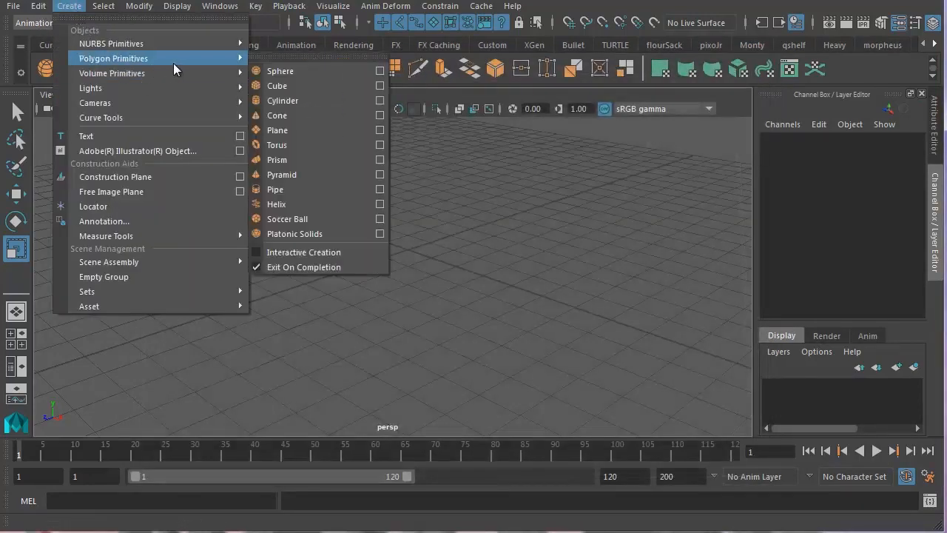
{"action": "left_click", "coordinate": [381, 131]}
{"action": "left_click_drag", "start_coordinate": [409, 64], "coordinate": [394, 63]}
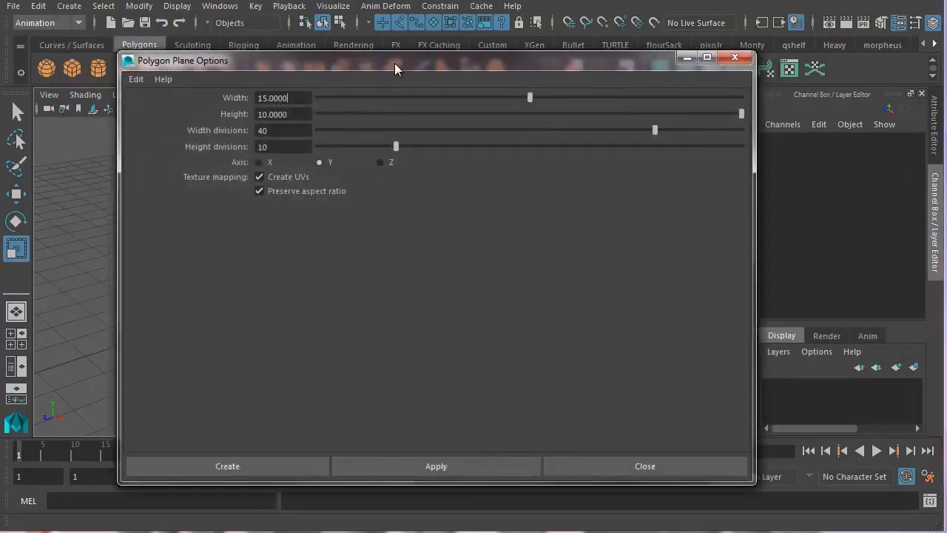
{"action": "left_click", "coordinate": [137, 80]}
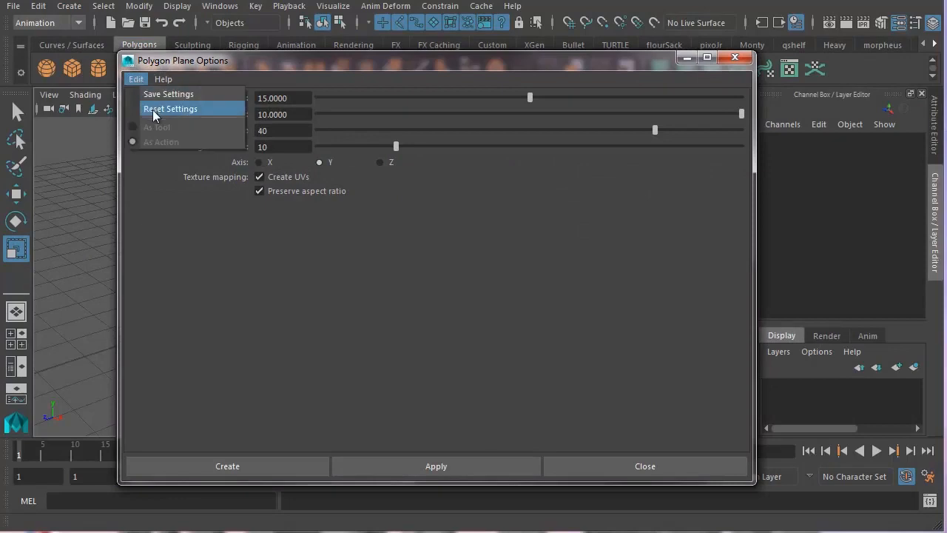
{"action": "left_click", "coordinate": [154, 111]}
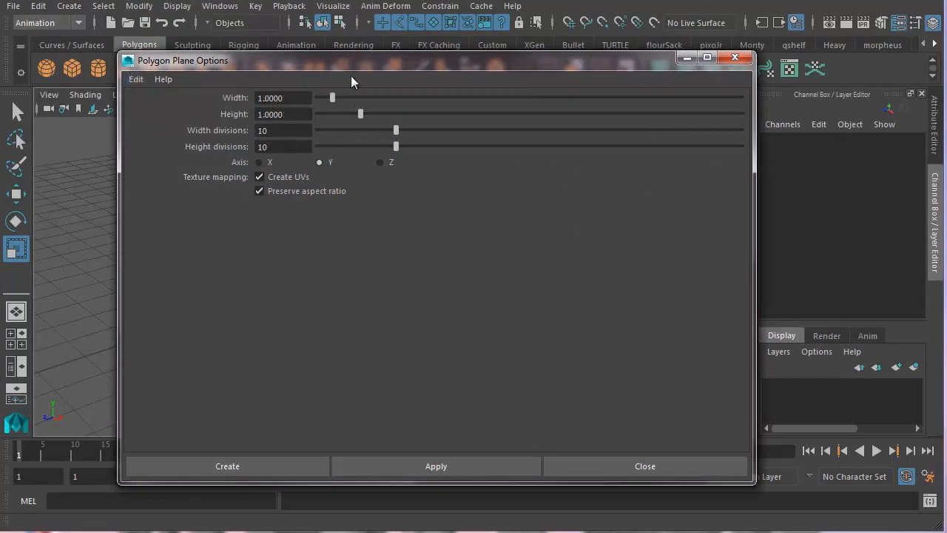
Step: Create a polygon plane with width 15, height 10, 40 width divisions and 30 height divisions
{"action": "left_click_drag", "start_coordinate": [345, 62], "coordinate": [379, 60]}
{"action": "left_click_drag", "start_coordinate": [326, 95], "coordinate": [272, 104]}
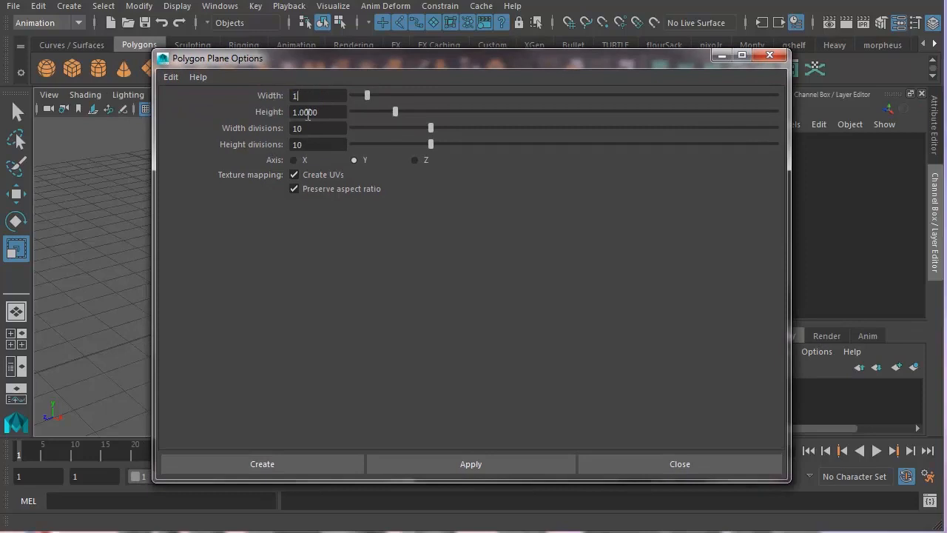
{"action": "left_click_drag", "start_coordinate": [416, 70], "coordinate": [455, 272]}
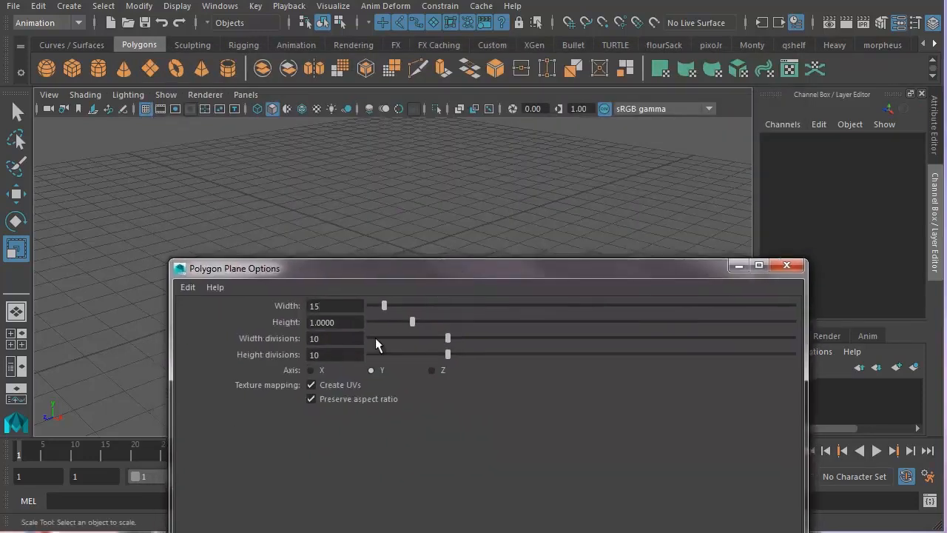
{"action": "left_click_drag", "start_coordinate": [347, 323], "coordinate": [285, 327]}
{"action": "type", "text": "10"}
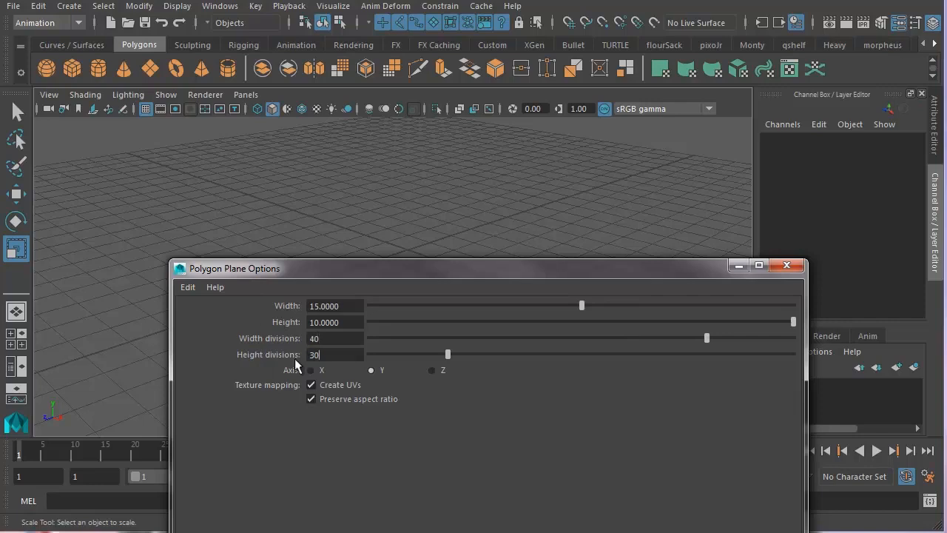
{"action": "left_click_drag", "start_coordinate": [368, 274], "coordinate": [370, 220]}
{"action": "left_click_drag", "start_coordinate": [430, 232], "coordinate": [424, 65]}
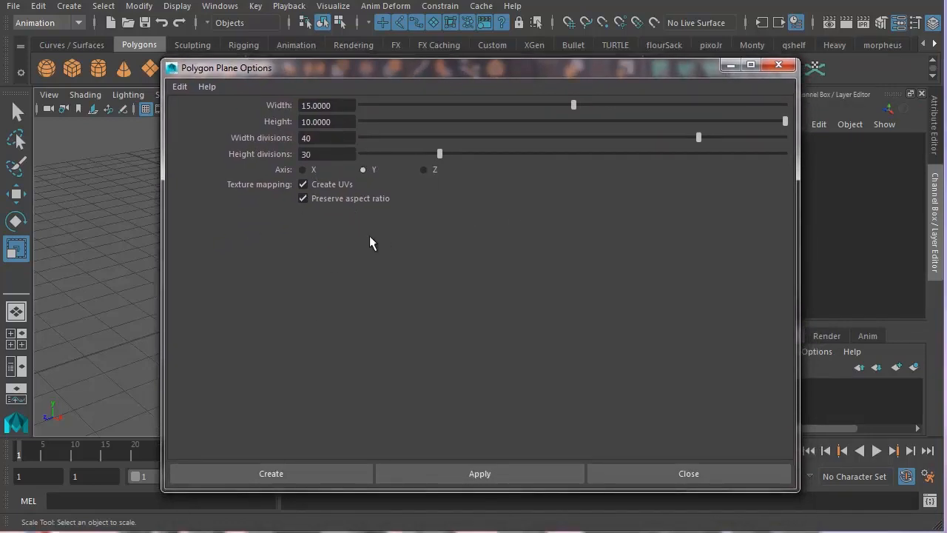
{"action": "left_click", "coordinate": [320, 473]}
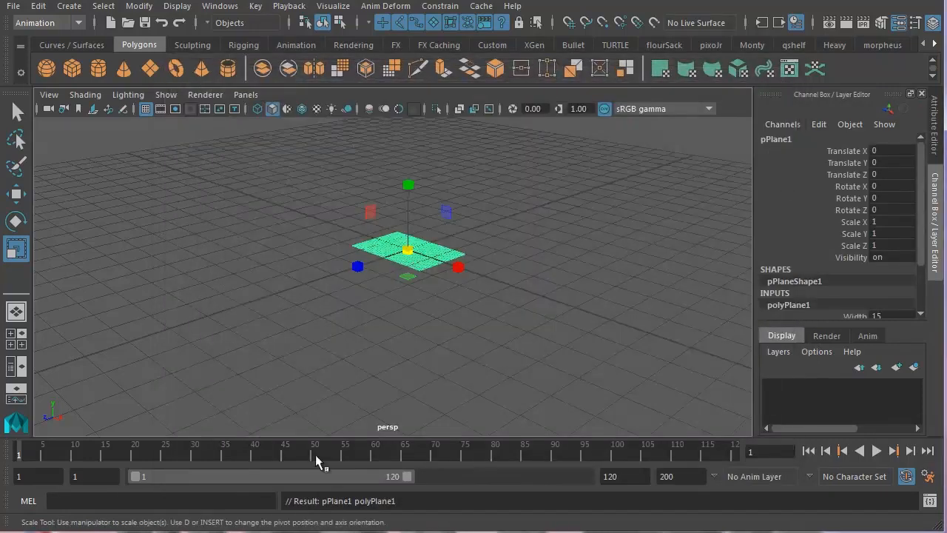
Step: Try rotating the plane about 91.5 degrees around its X axis, and undo the rotation
{"action": "left_click_drag", "start_coordinate": [356, 277], "coordinate": [419, 274], "text": "alt"}
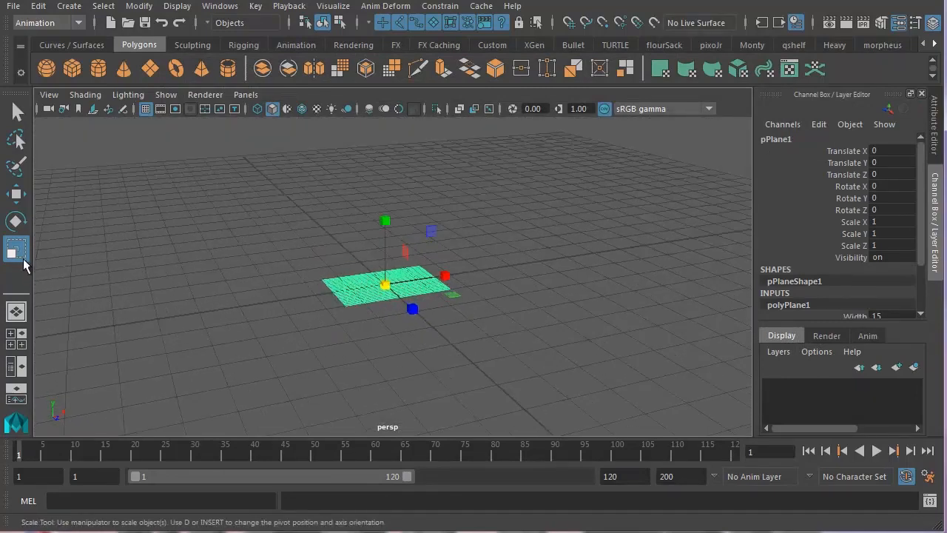
{"action": "left_click_drag", "start_coordinate": [268, 304], "coordinate": [260, 320], "text": "alt"}
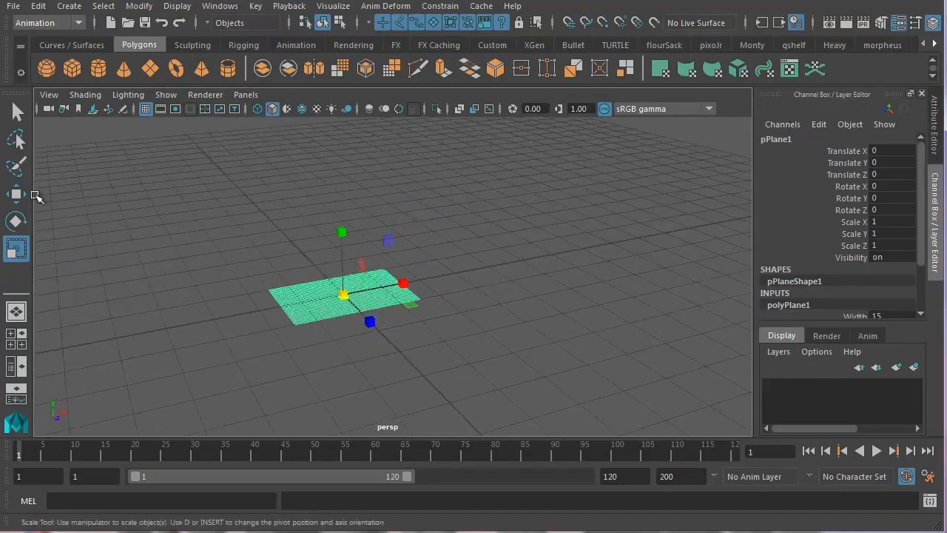
{"action": "left_click", "coordinate": [15, 222]}
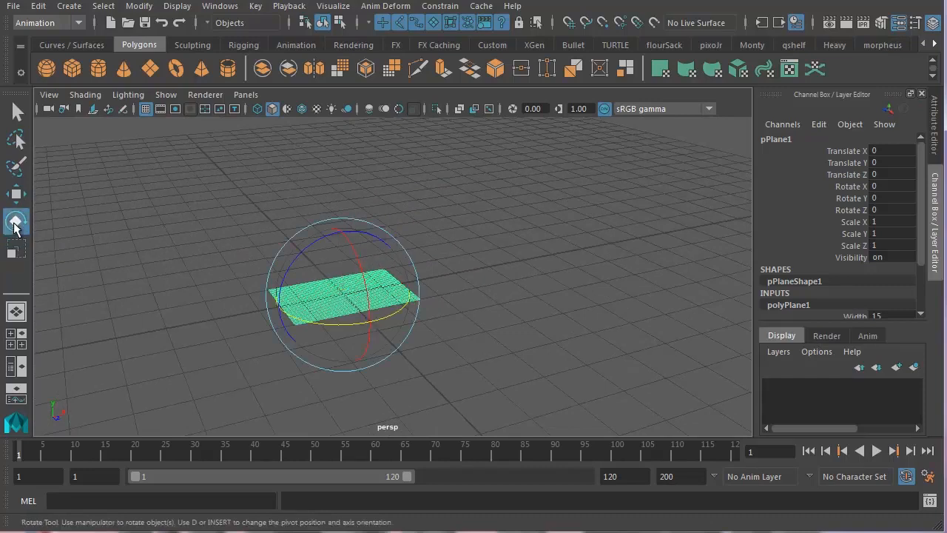
{"action": "left_click_drag", "start_coordinate": [324, 281], "coordinate": [414, 287], "text": "alt"}
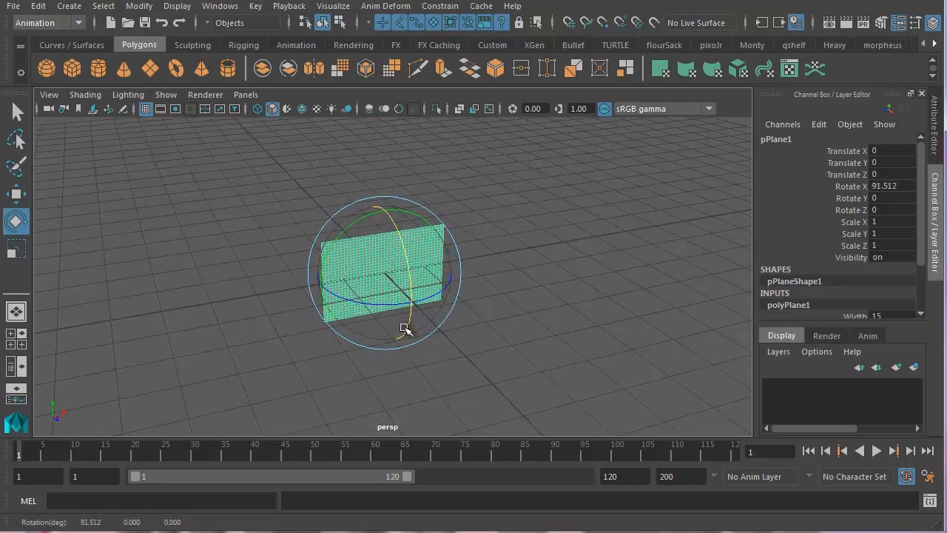
{"action": "key", "text": "ctrl+z"}
Step: Stand the plane upright with a Rotate X of 90 degrees and rename it flag
{"action": "left_click_drag", "start_coordinate": [376, 327], "coordinate": [313, 237], "text": "alt"}
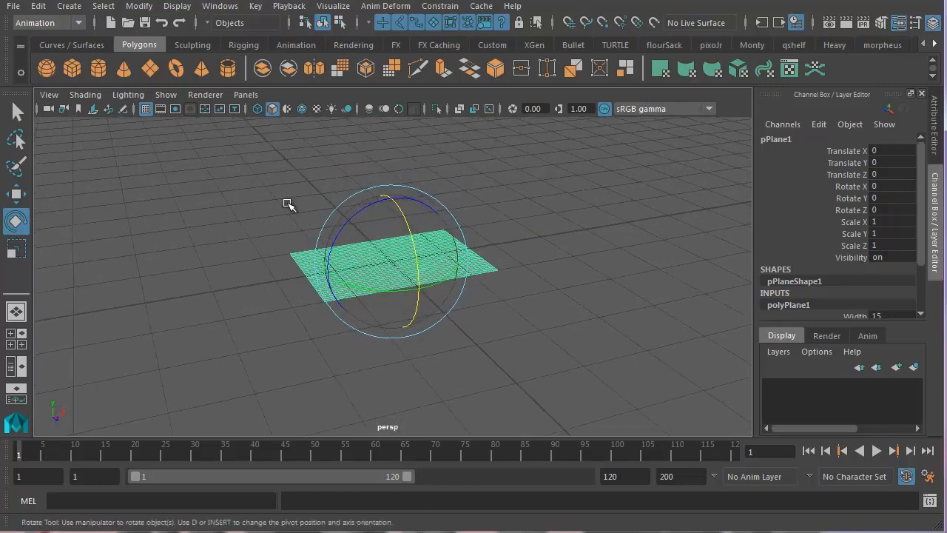
{"action": "left_click_drag", "start_coordinate": [397, 206], "coordinate": [409, 331]}
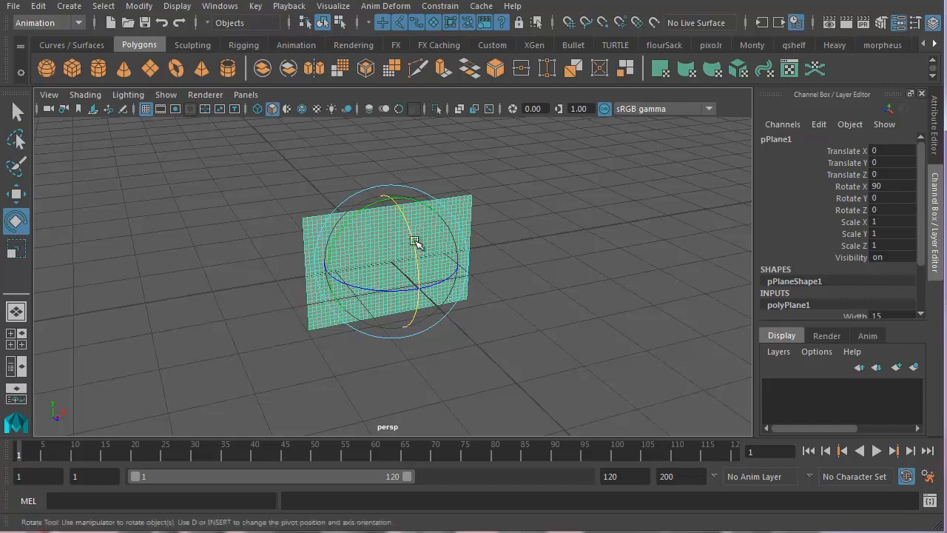
{"action": "double_click", "coordinate": [783, 140]}
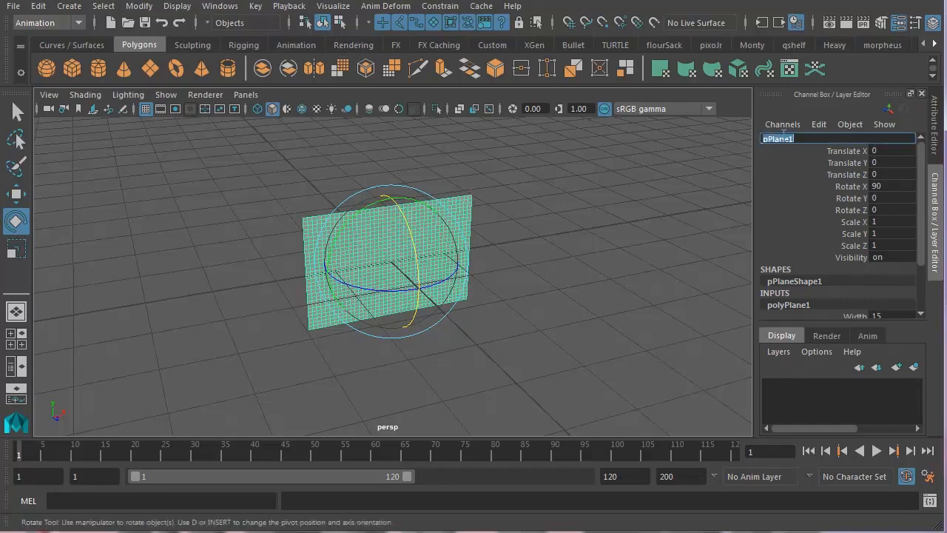
{"action": "type", "text": "flag"}
{"action": "key", "text": "Return"}
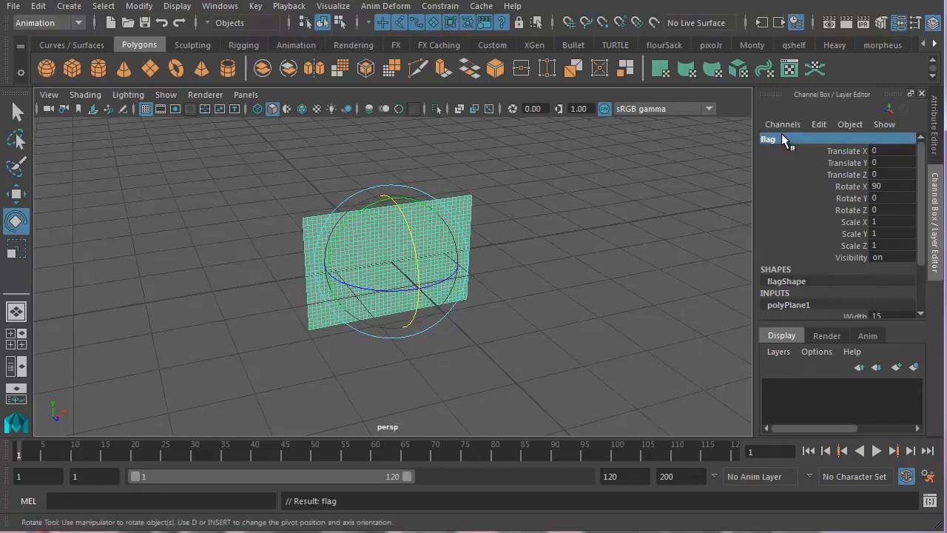
Step: Enable Two Sided Lighting in the perspective view so both faces of the flag are shaded
{"action": "left_click_drag", "start_coordinate": [317, 256], "coordinate": [571, 291], "text": "alt"}
{"action": "right_click_drag", "start_coordinate": [570, 292], "coordinate": [482, 257], "text": "alt"}
{"action": "left_click_drag", "start_coordinate": [482, 257], "coordinate": [473, 284], "text": "alt"}
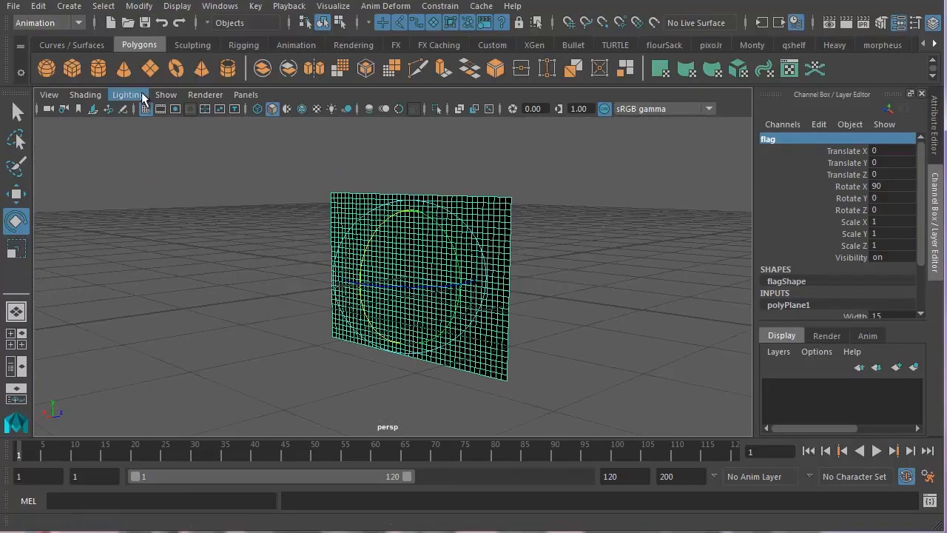
{"action": "left_click", "coordinate": [140, 101]}
{"action": "left_click", "coordinate": [133, 196]}
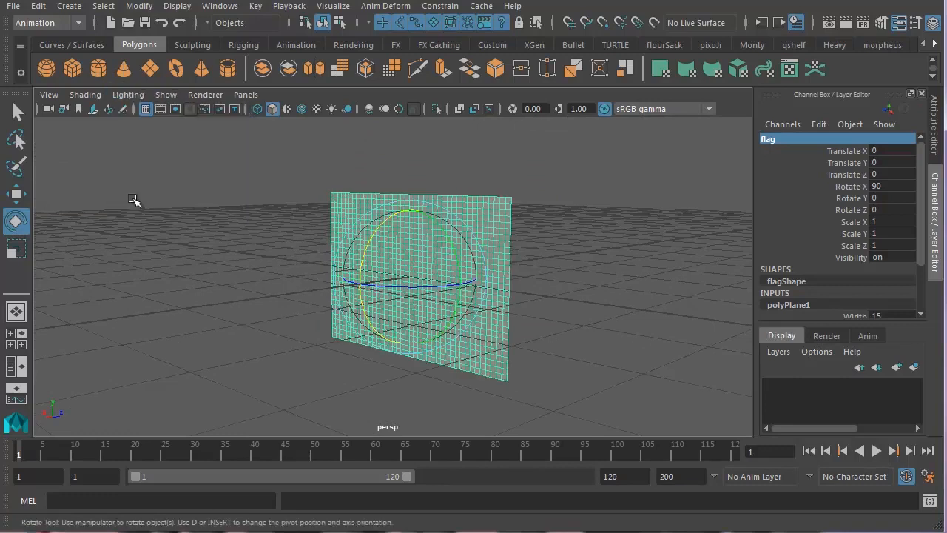
{"action": "left_click_drag", "start_coordinate": [448, 317], "coordinate": [387, 313], "text": "alt"}
{"action": "left_click", "coordinate": [137, 95]}
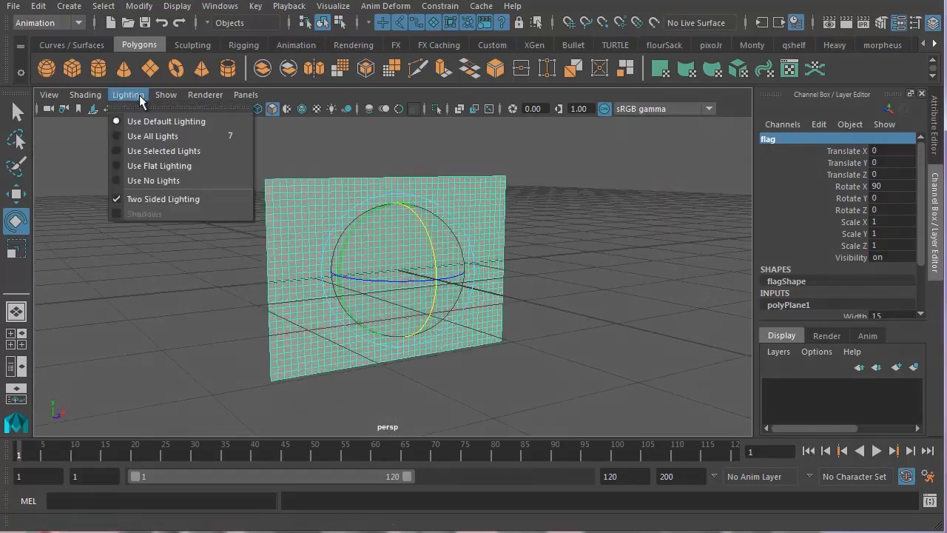
{"action": "left_click", "coordinate": [128, 94]}
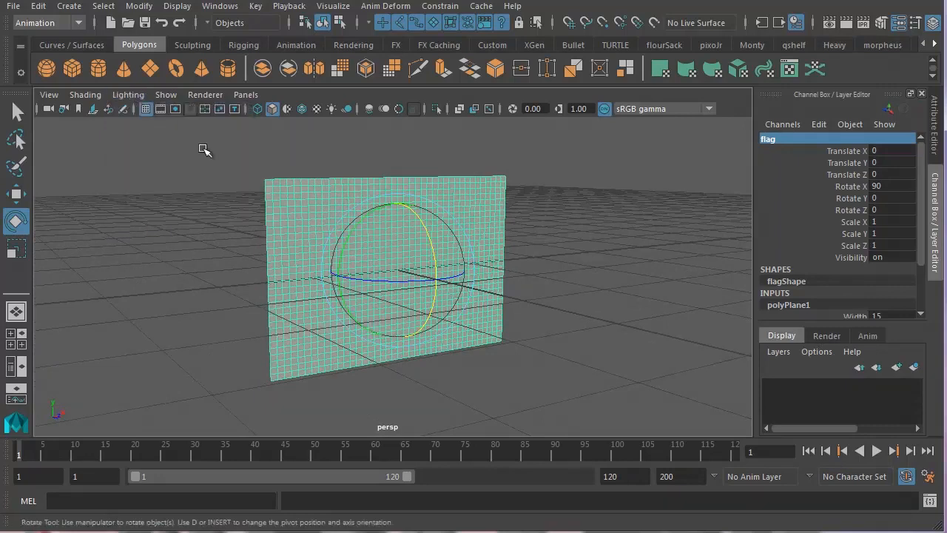
{"action": "left_click_drag", "start_coordinate": [369, 260], "coordinate": [305, 290], "text": "alt"}
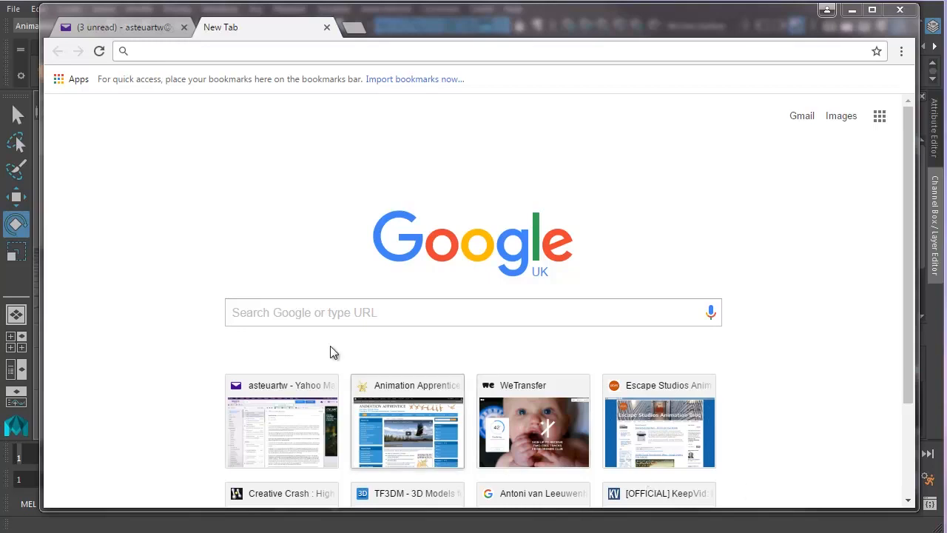
Step: Switch to the web browser and search Google Images for "flag jpg"
{"action": "left_click", "coordinate": [319, 316]}
{"action": "type", "text": "flag jp"}
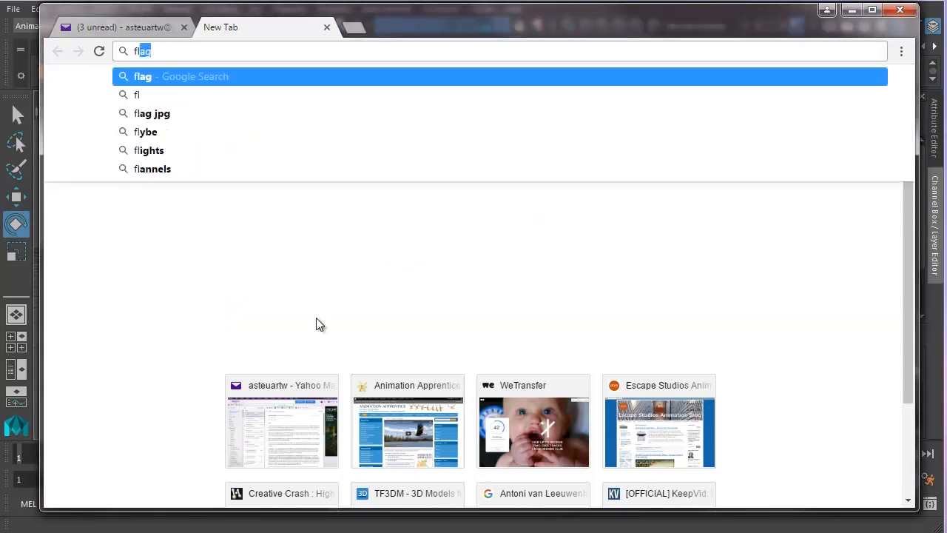
{"action": "type", "text": "g"}
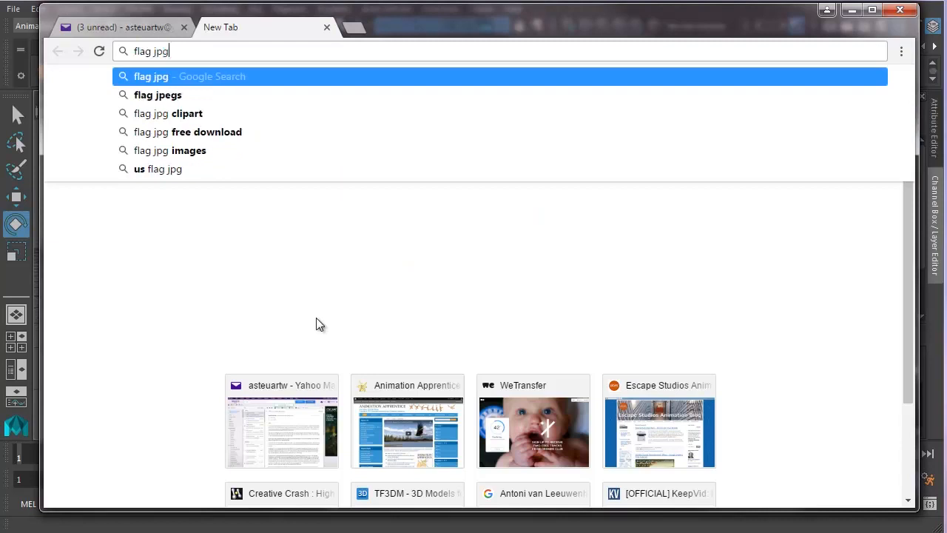
{"action": "key", "text": "Return"}
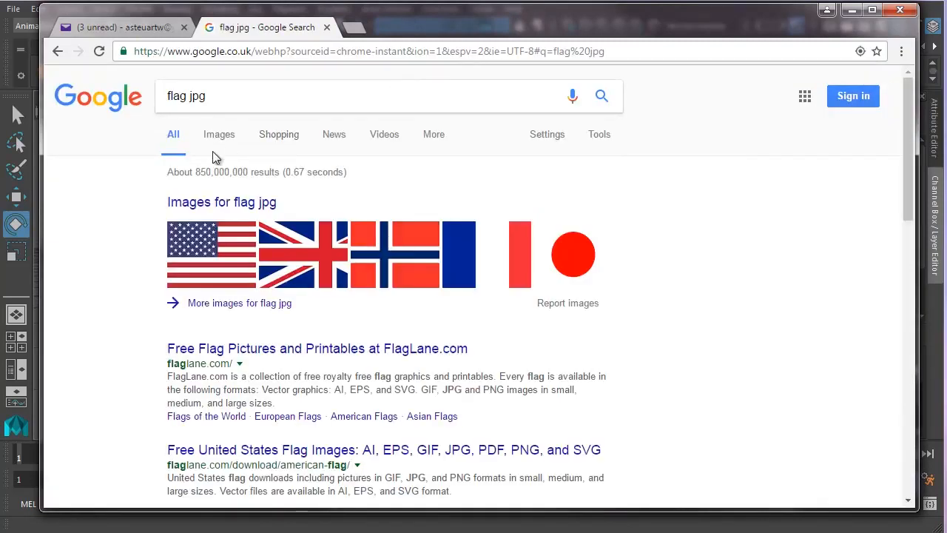
{"action": "left_click", "coordinate": [221, 135]}
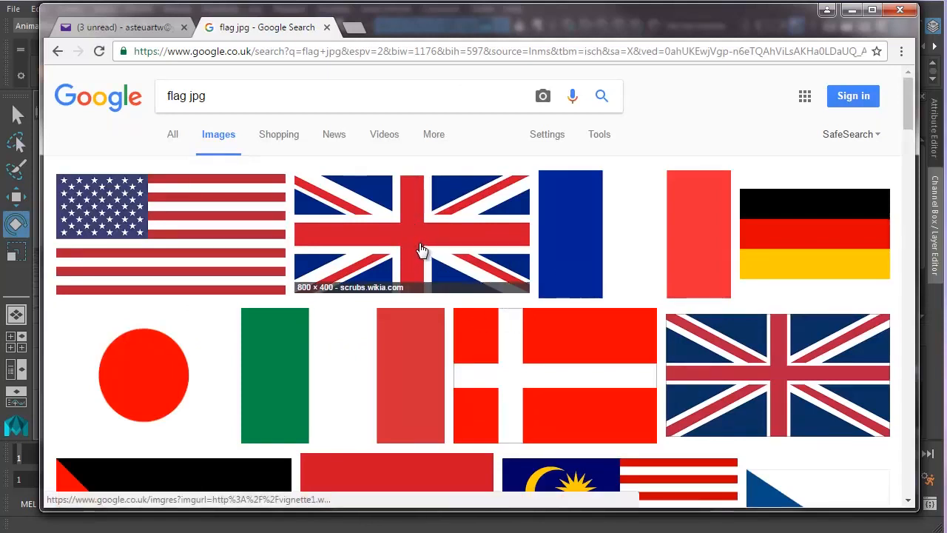
Step: Save the 800 × 400 UK flag image as JPEG Flag-UK in the FlagWave project's sourceimages folder, and return to Maya
{"action": "left_click", "coordinate": [415, 253]}
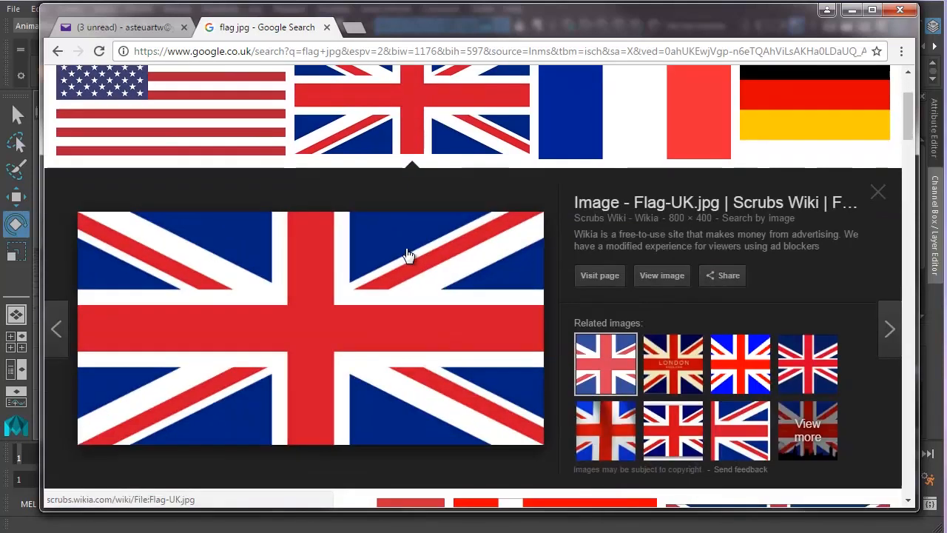
{"action": "right_click", "coordinate": [358, 321]}
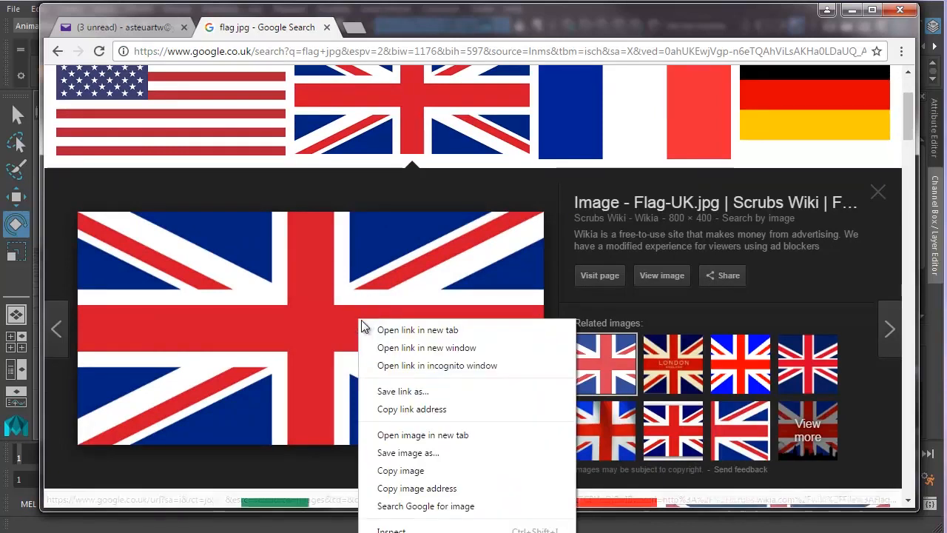
{"action": "left_click", "coordinate": [407, 452]}
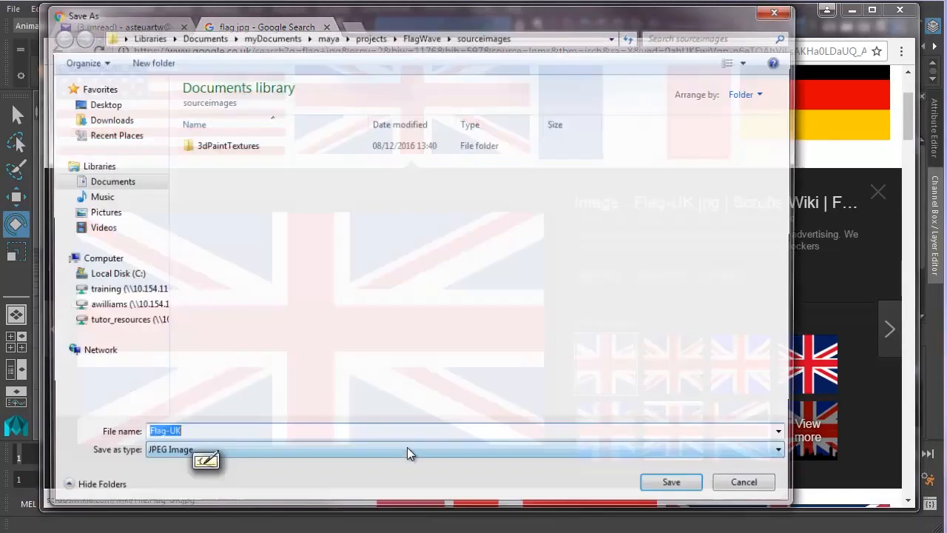
{"action": "left_click", "coordinate": [118, 119]}
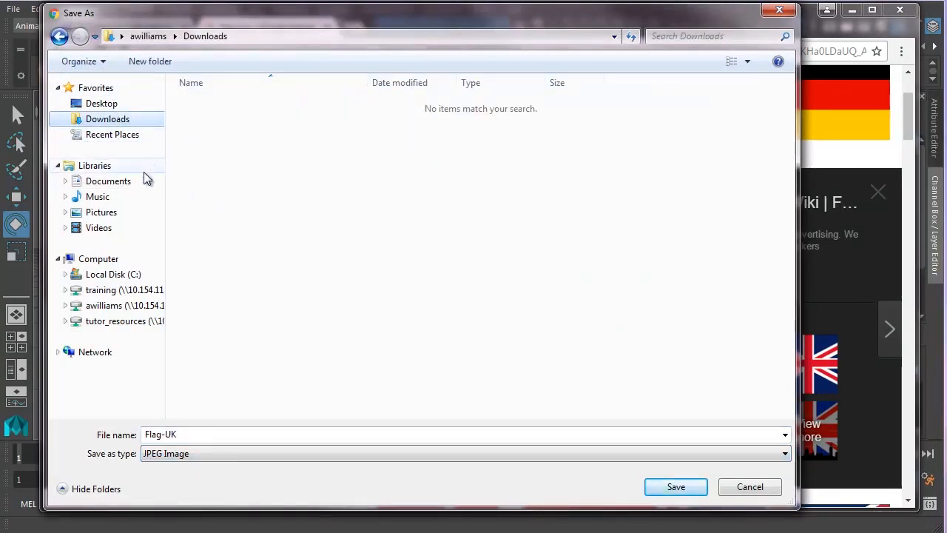
{"action": "left_click", "coordinate": [109, 184]}
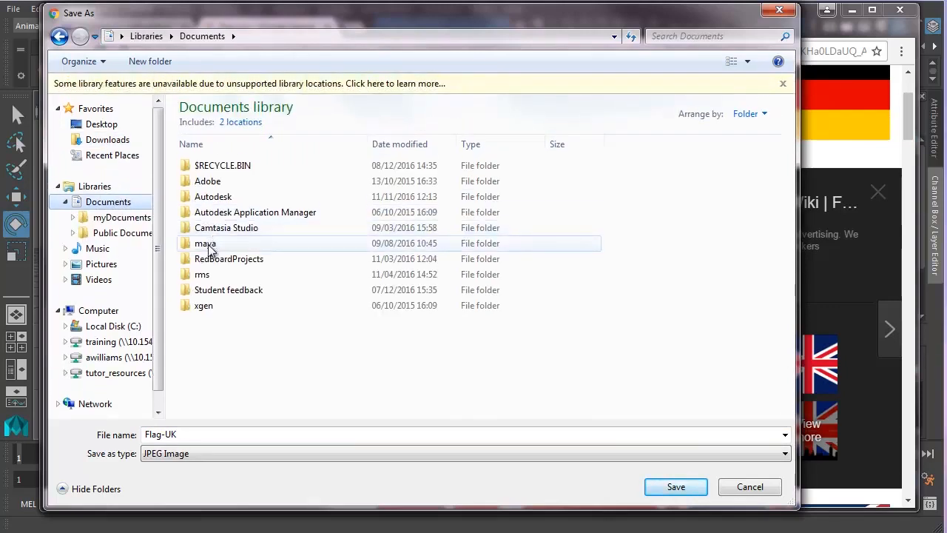
{"action": "double_click", "coordinate": [205, 247]}
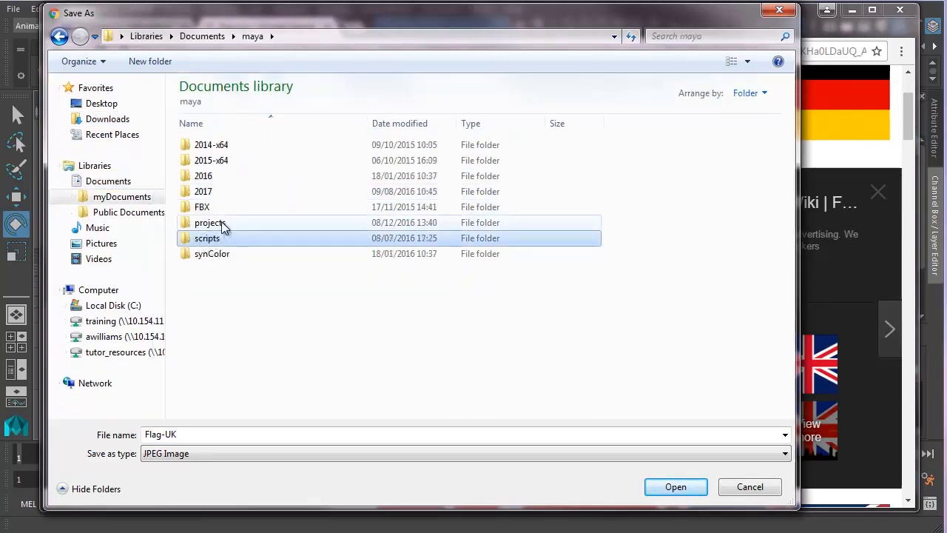
{"action": "double_click", "coordinate": [222, 224]}
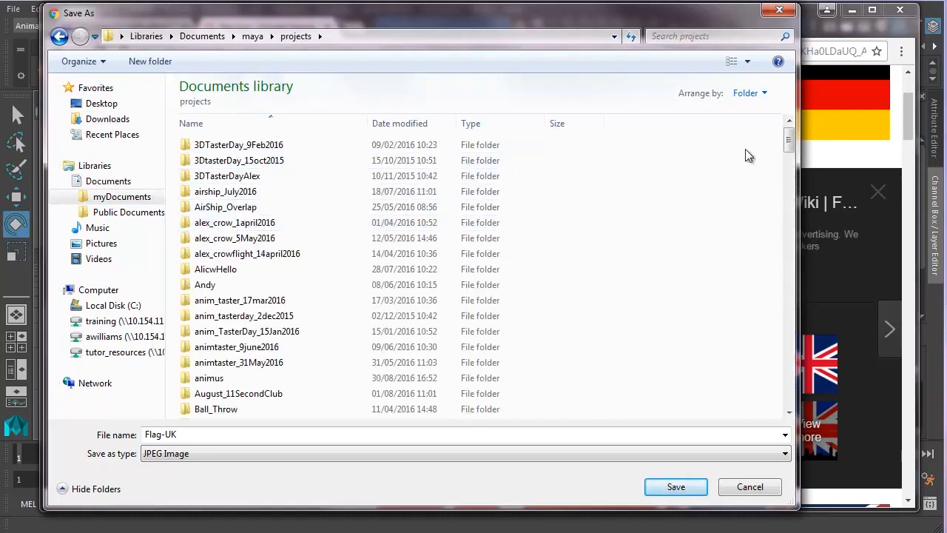
{"action": "left_click_drag", "start_coordinate": [789, 140], "coordinate": [790, 215]}
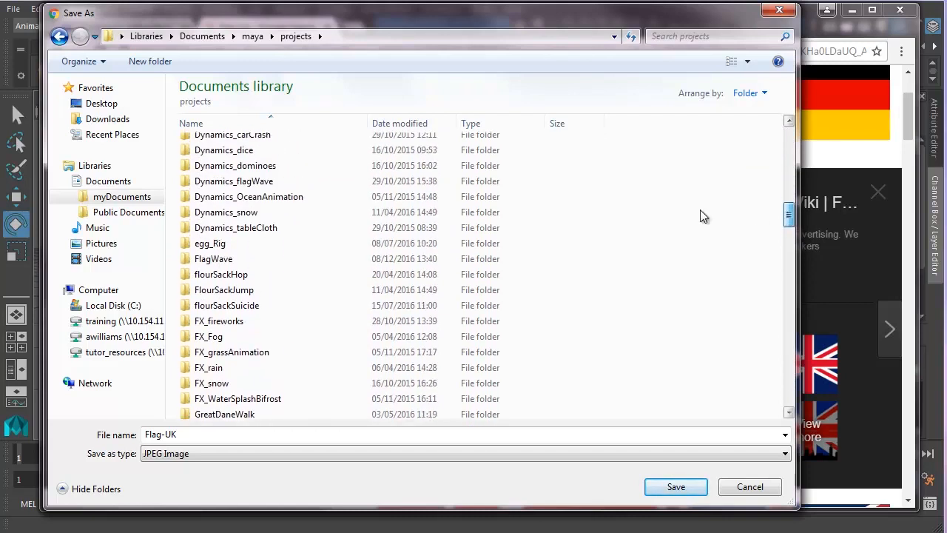
{"action": "double_click", "coordinate": [222, 257]}
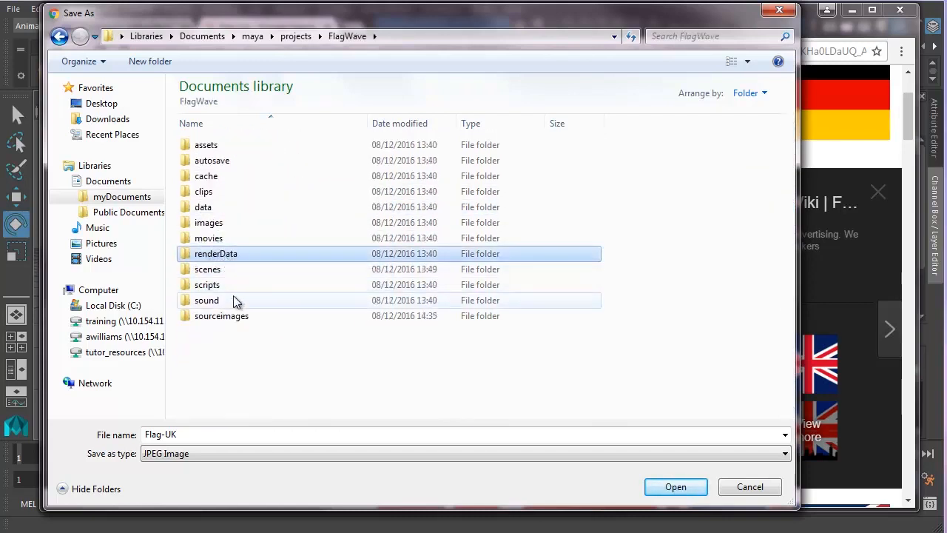
{"action": "double_click", "coordinate": [241, 317]}
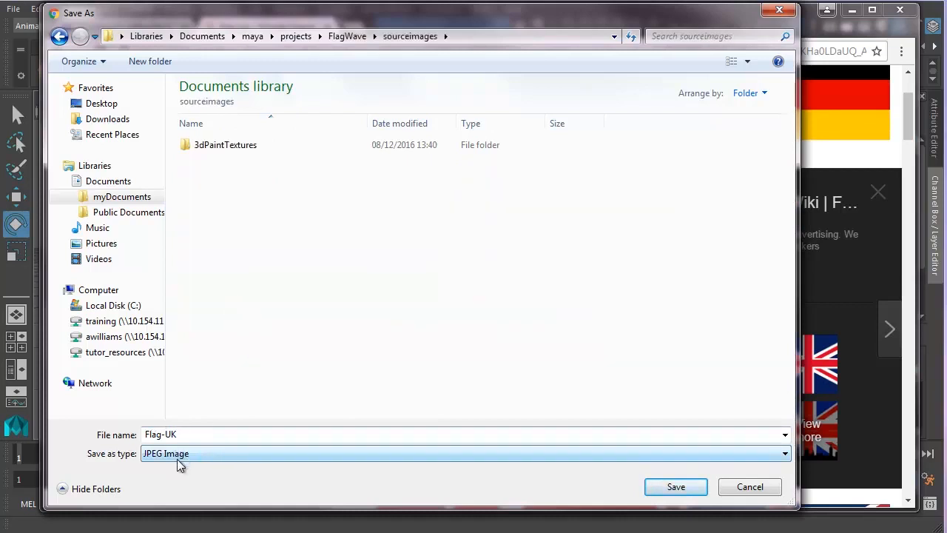
{"action": "left_click", "coordinate": [675, 486]}
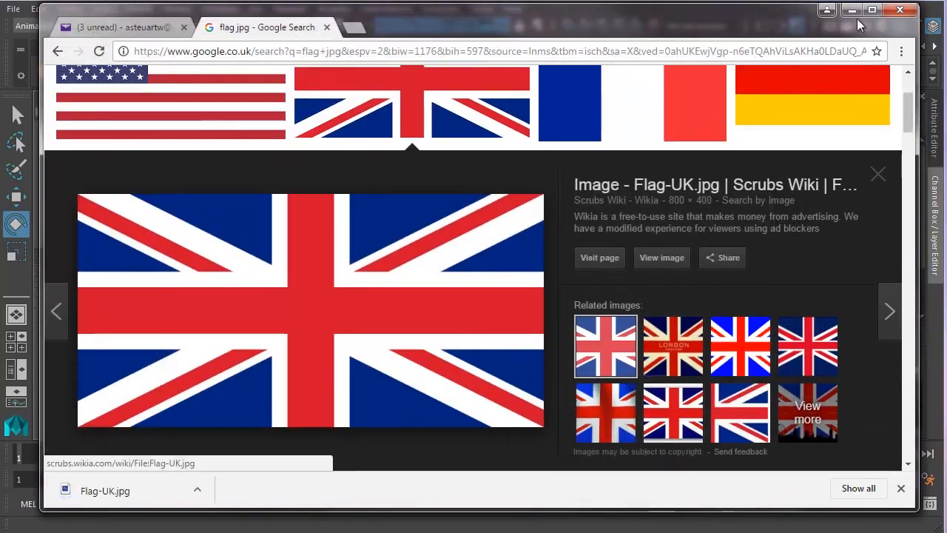
{"action": "left_click", "coordinate": [852, 10]}
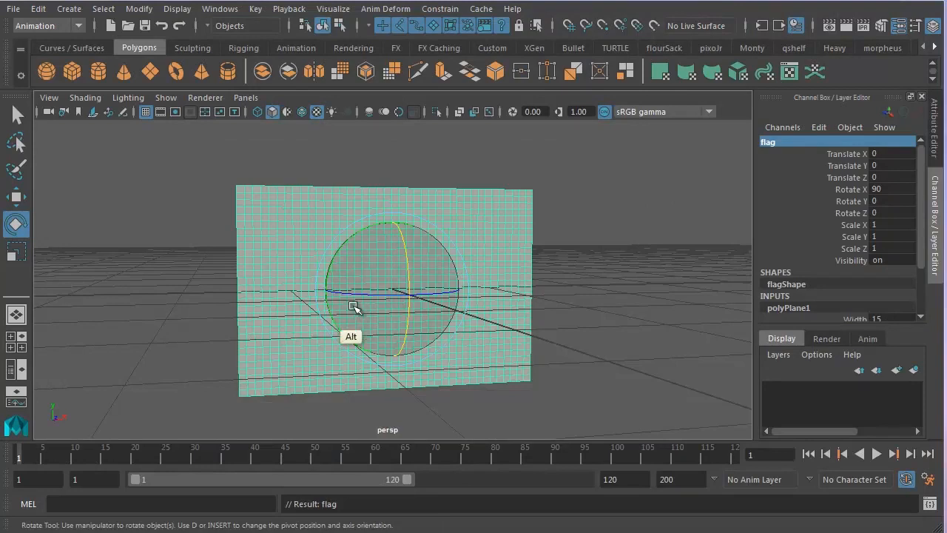
{"action": "left_click_drag", "start_coordinate": [360, 313], "coordinate": [382, 299], "text": "alt"}
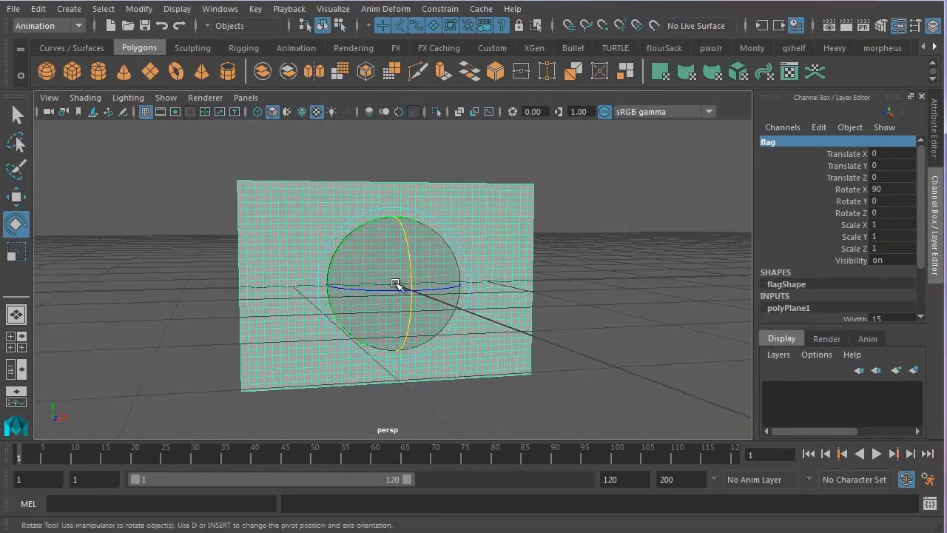
{"action": "middle_click_drag", "start_coordinate": [397, 286], "coordinate": [440, 239], "text": "alt"}
{"action": "right_click_drag", "start_coordinate": [442, 239], "coordinate": [378, 249], "text": "alt"}
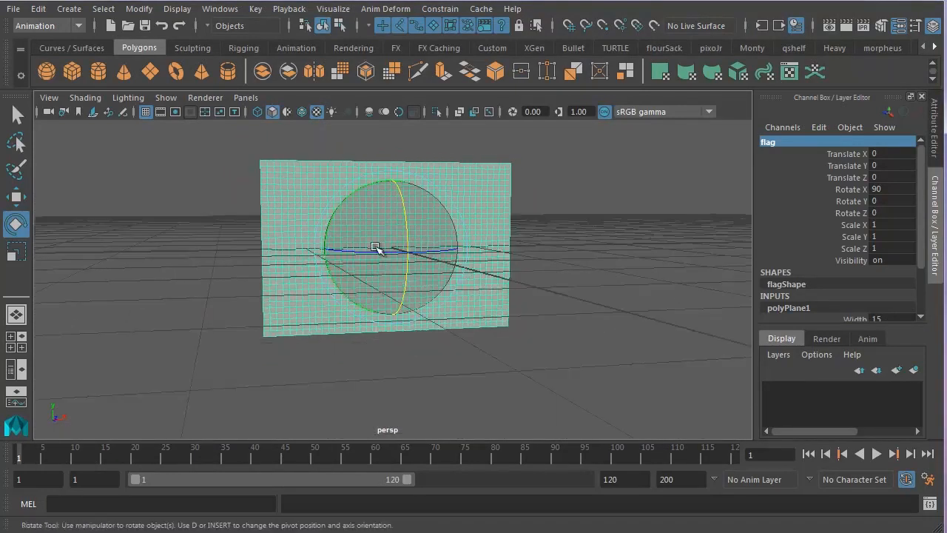
{"action": "middle_click_drag", "start_coordinate": [390, 250], "coordinate": [398, 227], "text": "alt"}
{"action": "right_click_drag", "start_coordinate": [401, 226], "coordinate": [371, 228], "text": "alt"}
{"action": "middle_click_drag", "start_coordinate": [380, 229], "coordinate": [378, 215], "text": "alt"}
{"action": "right_click_drag", "start_coordinate": [378, 214], "coordinate": [345, 207], "text": "alt"}
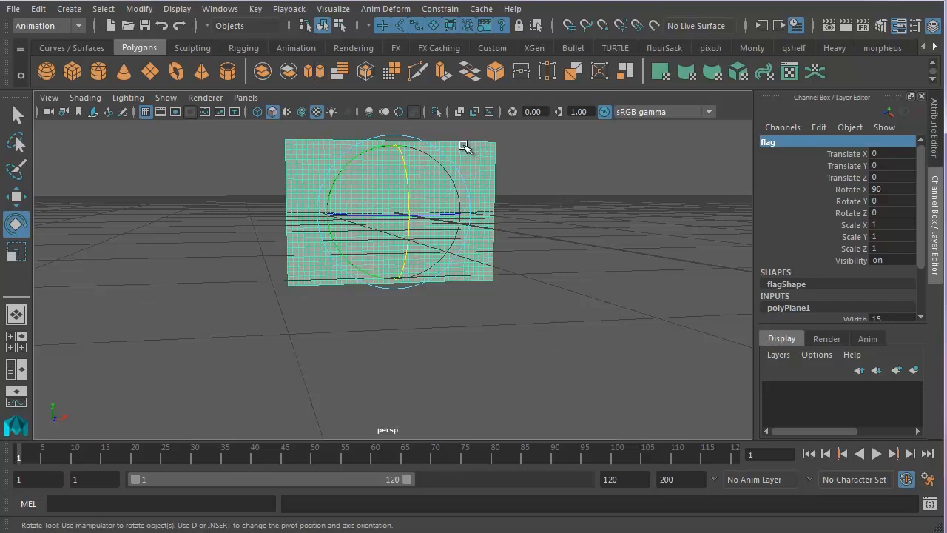
{"action": "right_click", "coordinate": [464, 147]}
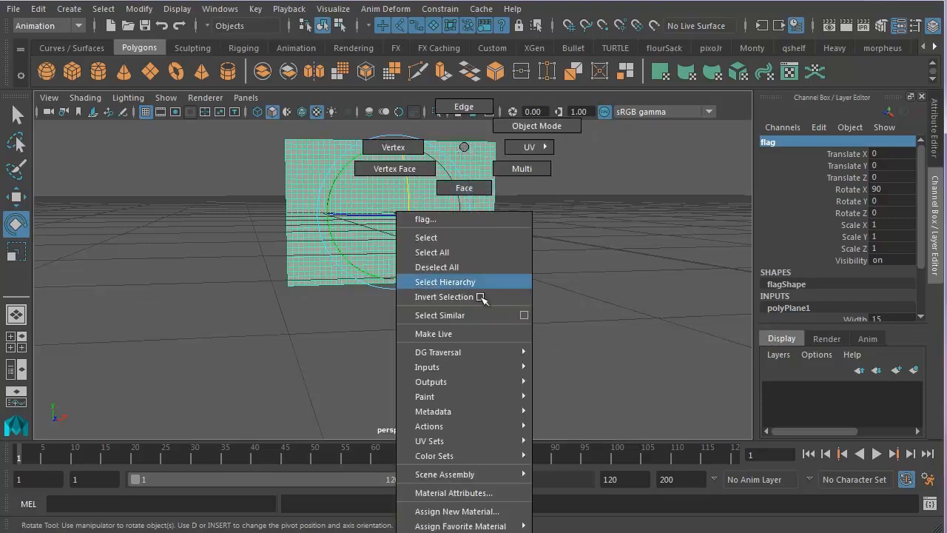
{"action": "mouse_move", "coordinate": [507, 526]}
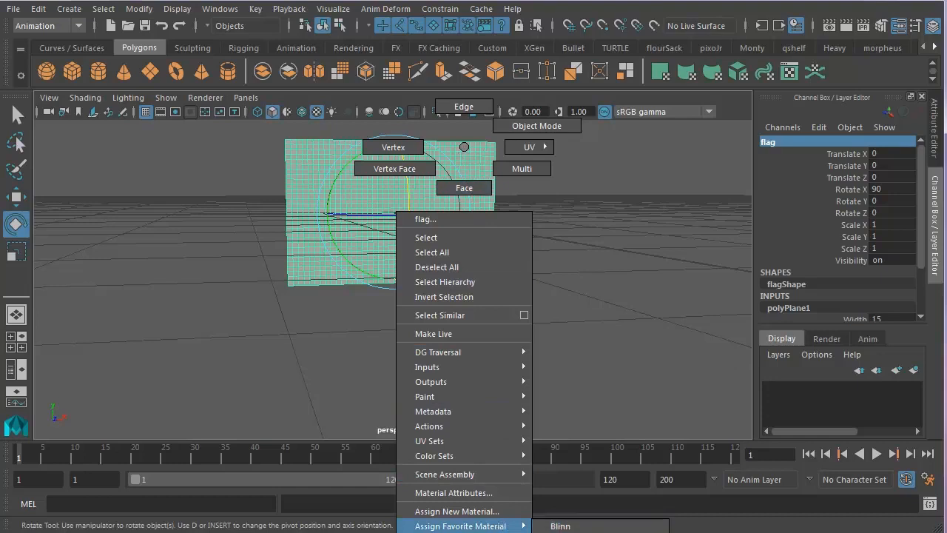
{"action": "right_click_drag", "start_coordinate": [518, 527], "coordinate": [406, 166]}
{"action": "middle_click_drag", "start_coordinate": [431, 205], "coordinate": [434, 197], "text": "alt"}
{"action": "right_click_drag", "start_coordinate": [434, 197], "coordinate": [370, 194], "text": "alt"}
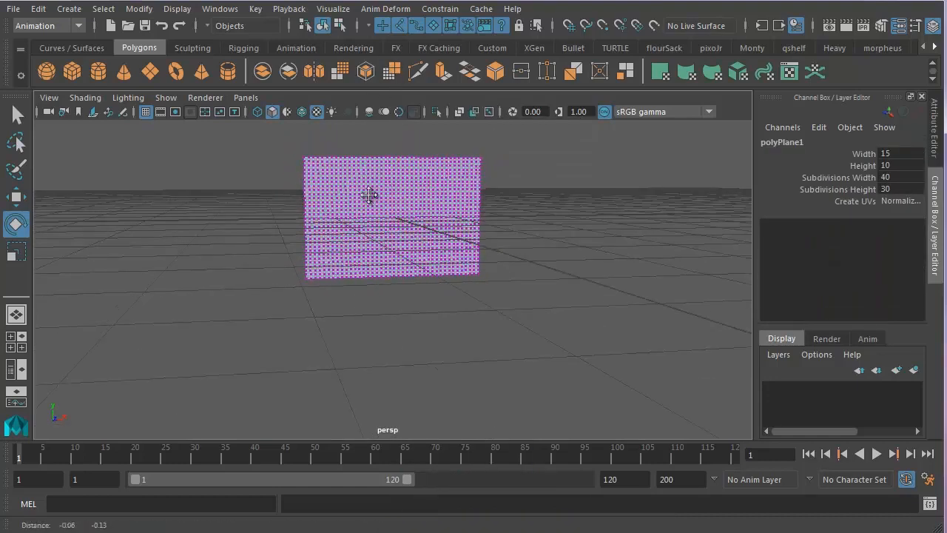
{"action": "middle_click_drag", "start_coordinate": [370, 194], "coordinate": [366, 174], "text": "alt"}
Step: Return the flag to object mode and try to assign a Lambert material to it
{"action": "right_click", "coordinate": [393, 157]}
{"action": "right_click_drag", "start_coordinate": [394, 158], "coordinate": [444, 135]}
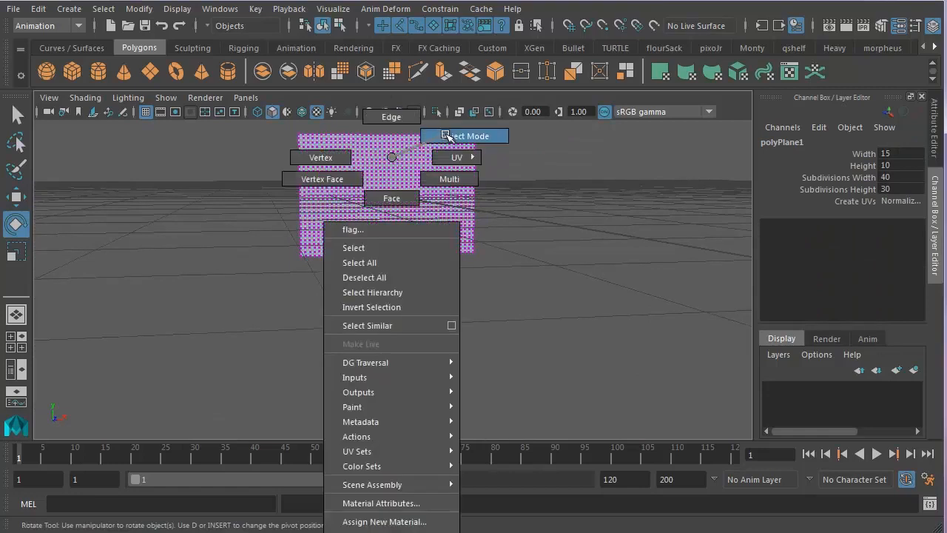
{"action": "right_click_drag", "start_coordinate": [448, 135], "coordinate": [537, 528]}
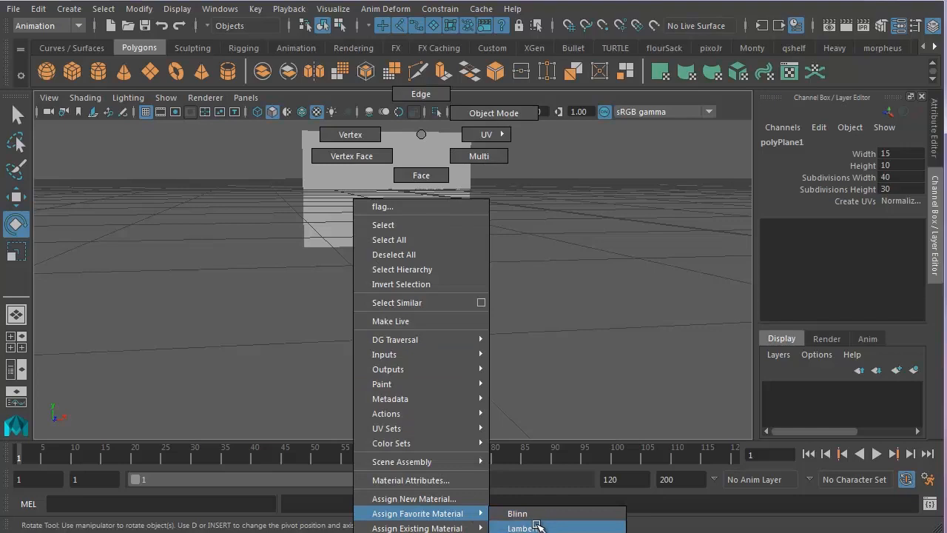
{"action": "right_click_drag", "start_coordinate": [535, 527], "coordinate": [535, 527]}
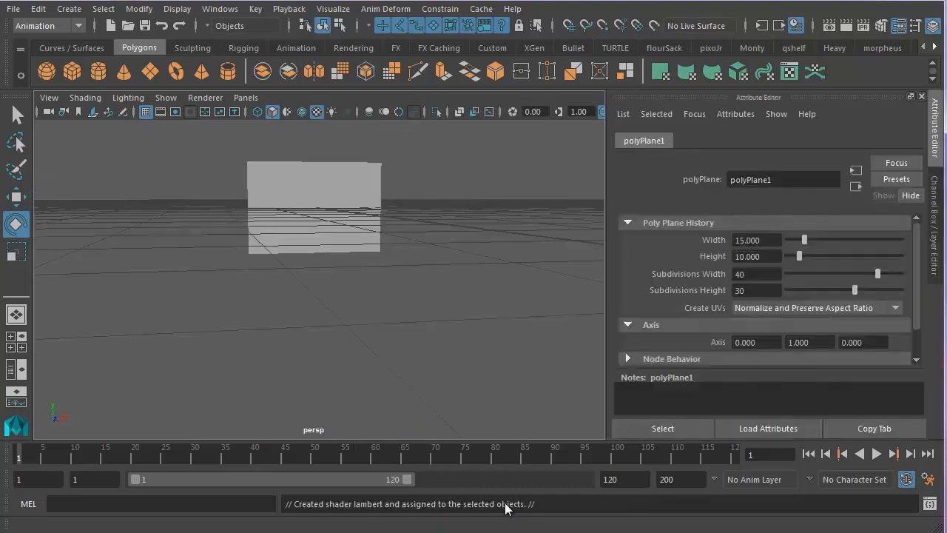
Step: Select the flag plane and check which material is assigned to it
{"action": "left_click", "coordinate": [319, 191]}
{"action": "middle_click_drag", "start_coordinate": [321, 190], "coordinate": [316, 253], "text": "alt"}
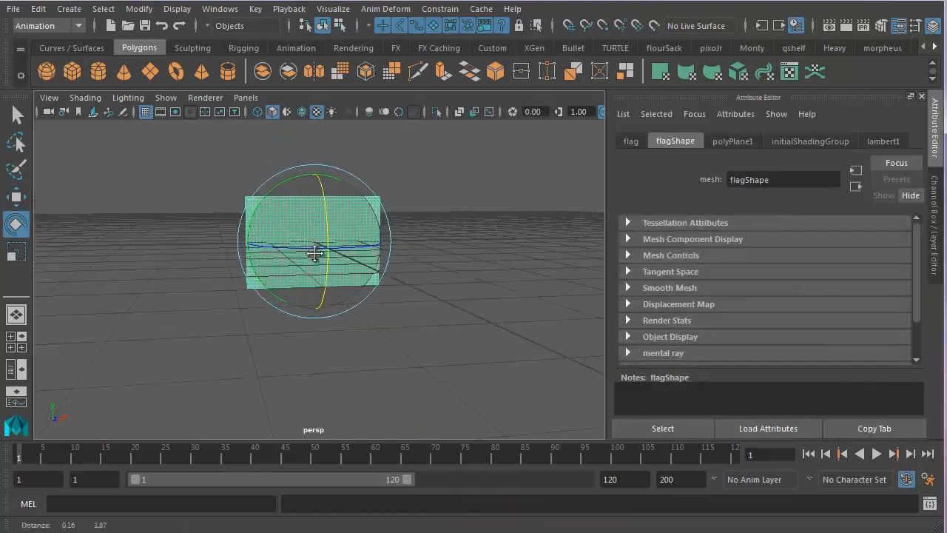
{"action": "left_click_drag", "start_coordinate": [315, 253], "coordinate": [488, 264], "text": "alt"}
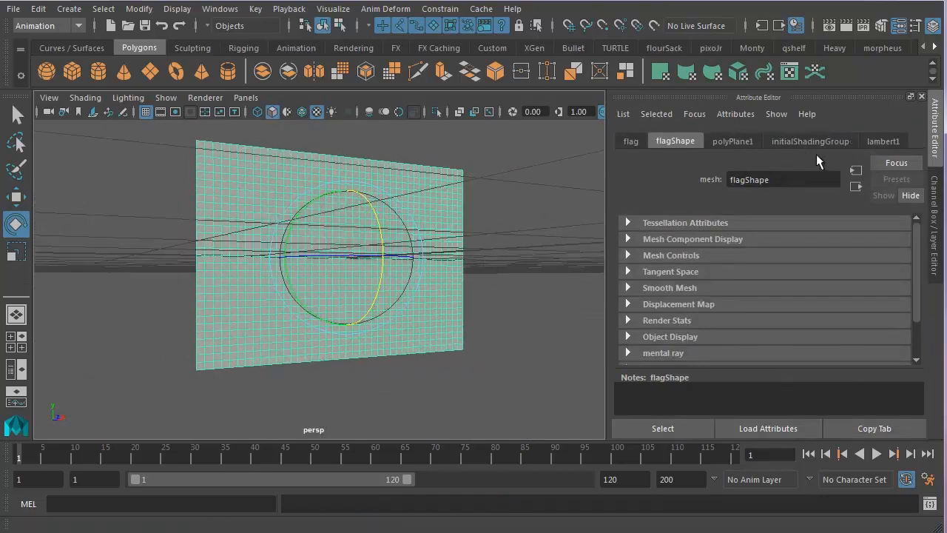
{"action": "left_click", "coordinate": [881, 141]}
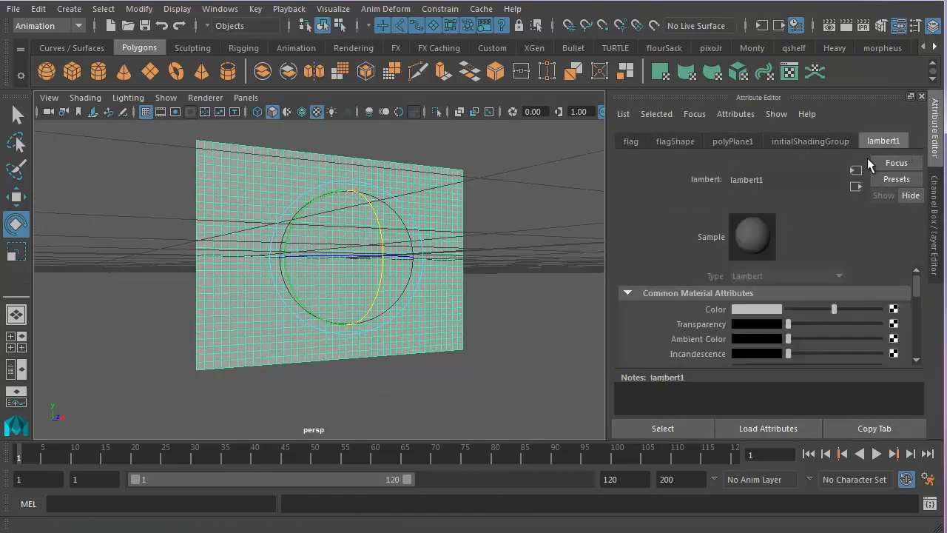
{"action": "left_click_drag", "start_coordinate": [415, 285], "coordinate": [359, 311], "text": "alt"}
{"action": "left_click", "coordinate": [630, 141]}
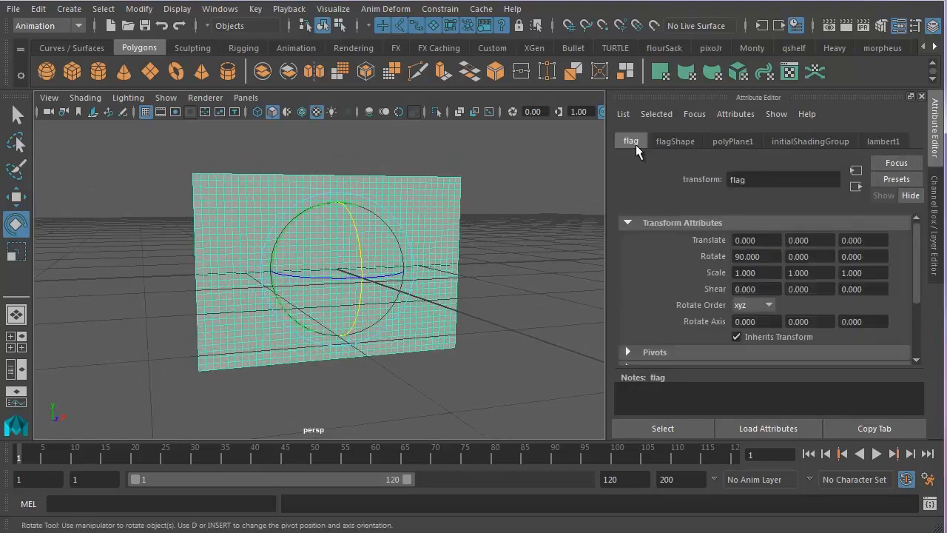
Step: Assign a new Lambert material to the selected flag and rename the material flagLambert
{"action": "middle_click_drag", "start_coordinate": [343, 288], "coordinate": [326, 233], "text": "alt"}
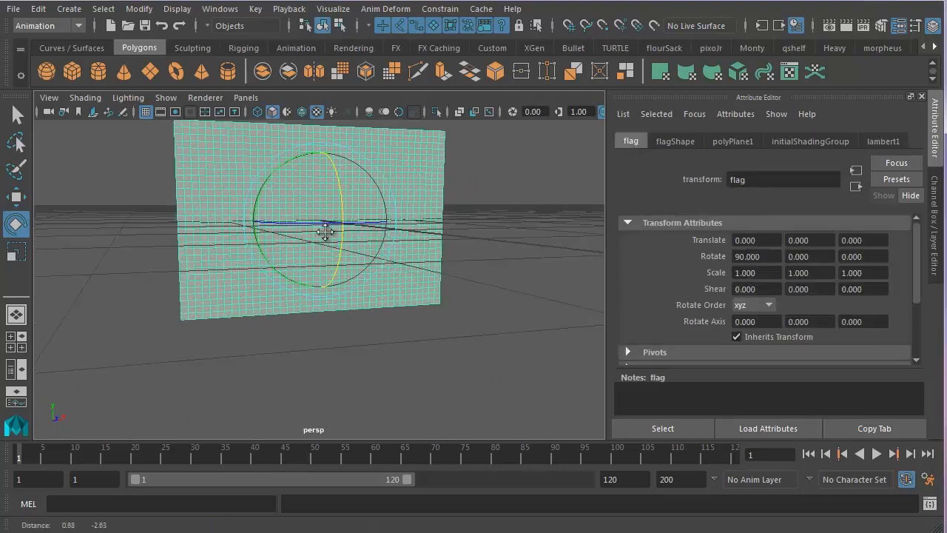
{"action": "right_click_drag", "start_coordinate": [325, 232], "coordinate": [284, 233], "text": "alt"}
{"action": "middle_click_drag", "start_coordinate": [284, 234], "coordinate": [270, 220], "text": "alt"}
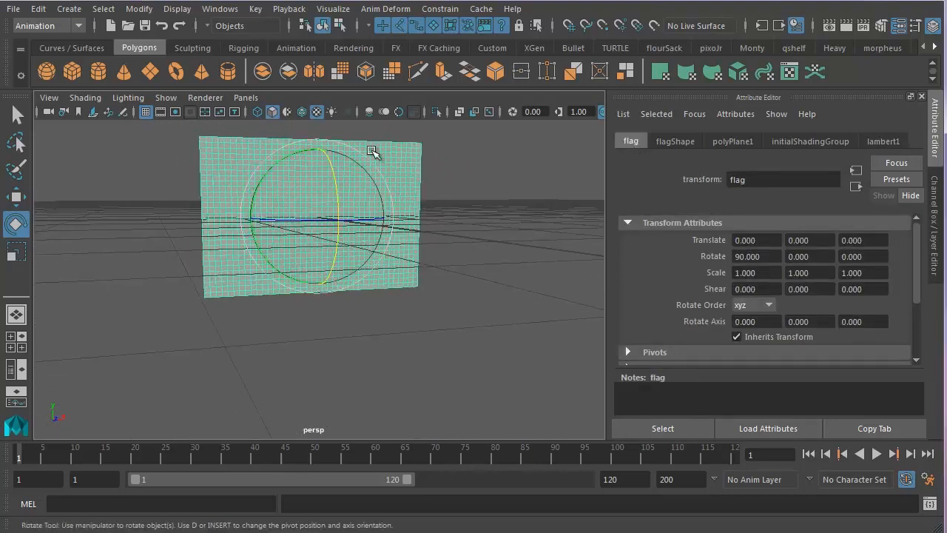
{"action": "right_click_drag", "start_coordinate": [390, 144], "coordinate": [478, 529]}
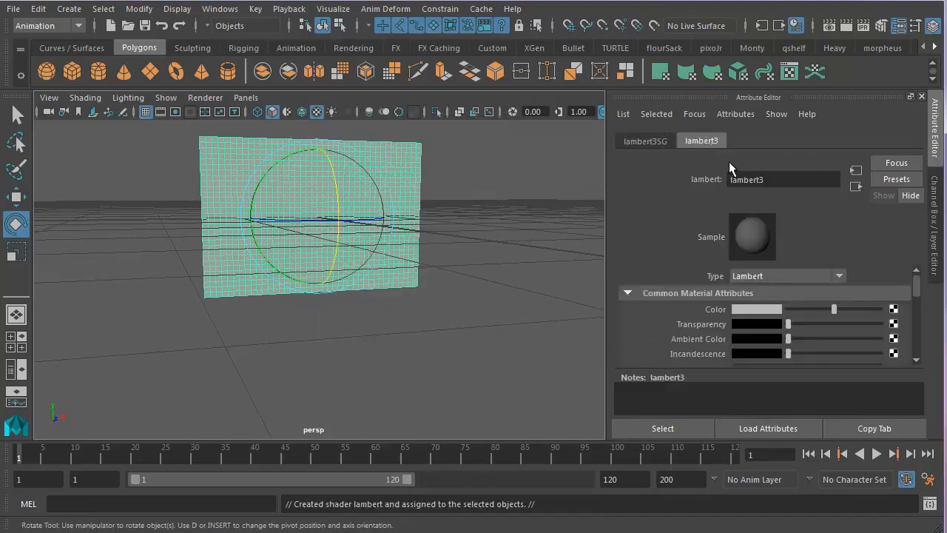
{"action": "left_click_drag", "start_coordinate": [776, 180], "coordinate": [717, 185]}
{"action": "type", "text": "flagLambert"}
{"action": "key", "text": "Return"}
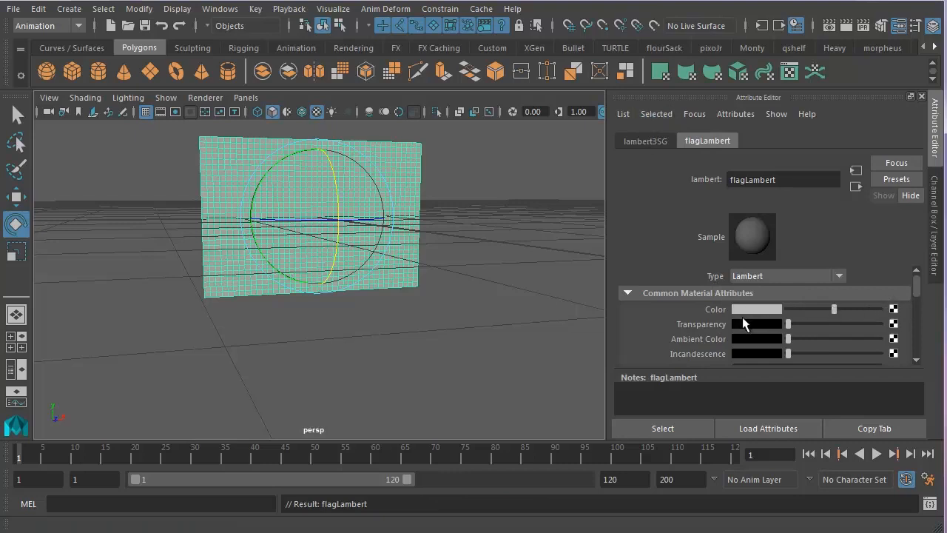
Step: Connect a File texture node to the Color attribute of flagLambert
{"action": "left_click", "coordinate": [894, 310]}
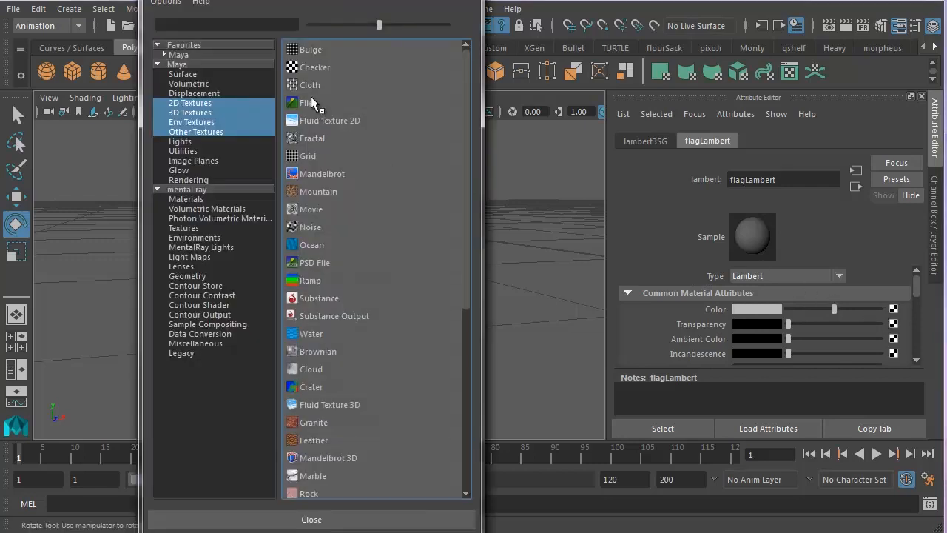
{"action": "left_click_drag", "start_coordinate": [306, 0], "coordinate": [303, 13]}
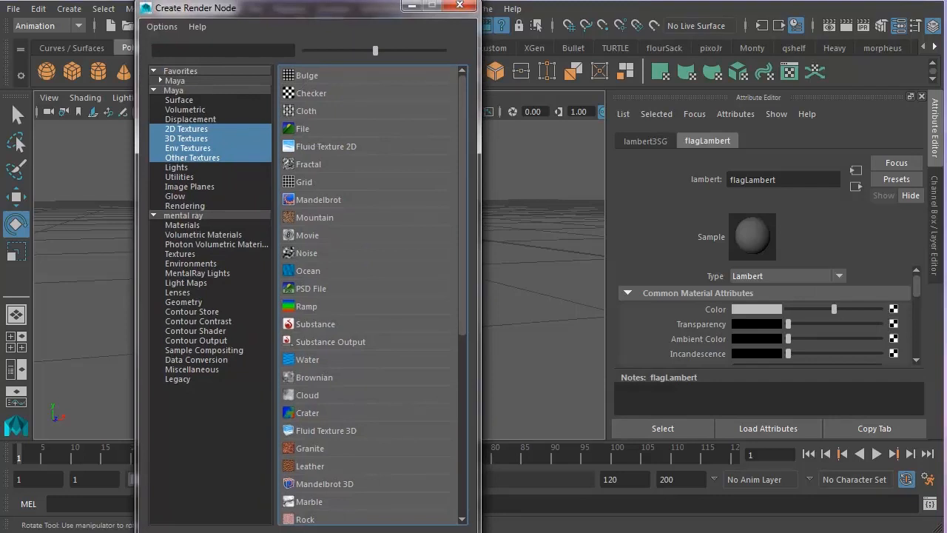
{"action": "left_click_drag", "start_coordinate": [359, 529], "coordinate": [360, 463]}
{"action": "left_click", "coordinate": [302, 131]}
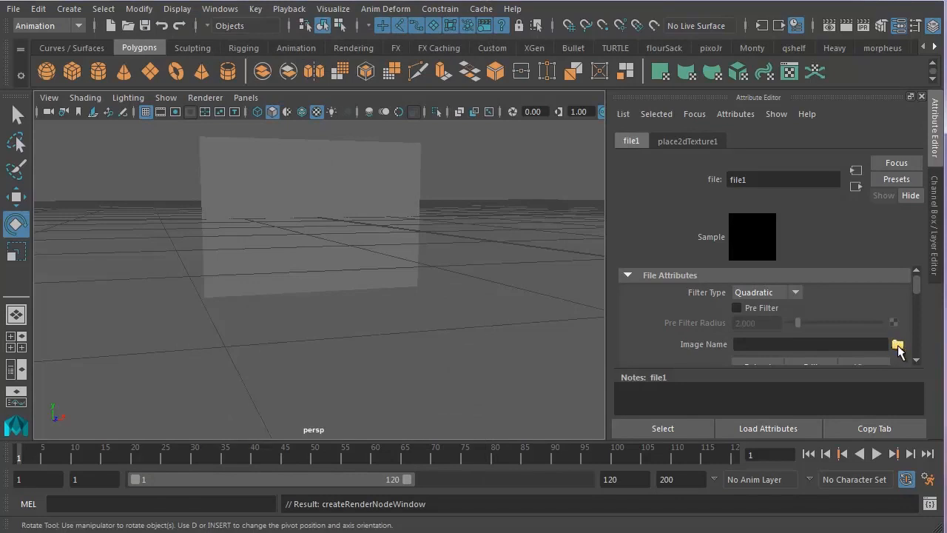
Step: Load Flag-UK.jpg from the project's sourceimages folder as the File texture's image
{"action": "left_click", "coordinate": [897, 345]}
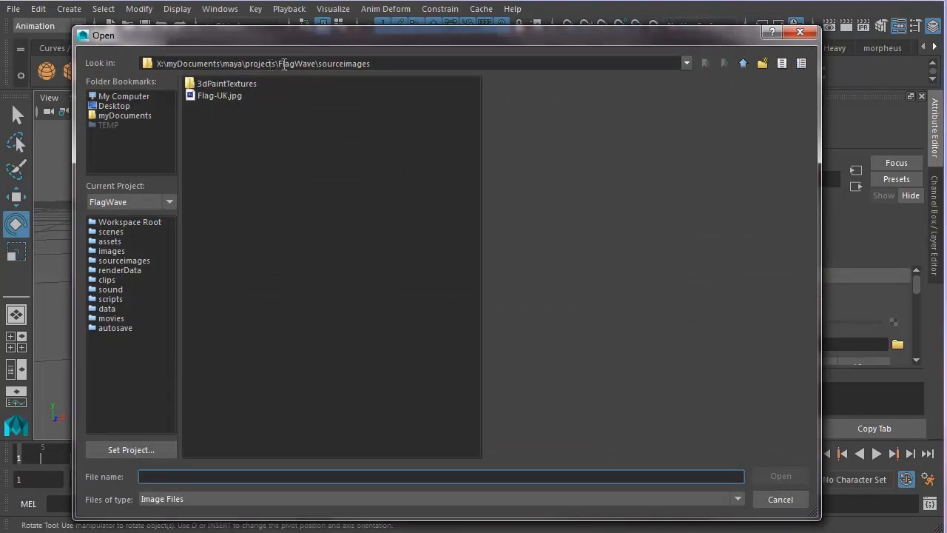
{"action": "left_click", "coordinate": [225, 97]}
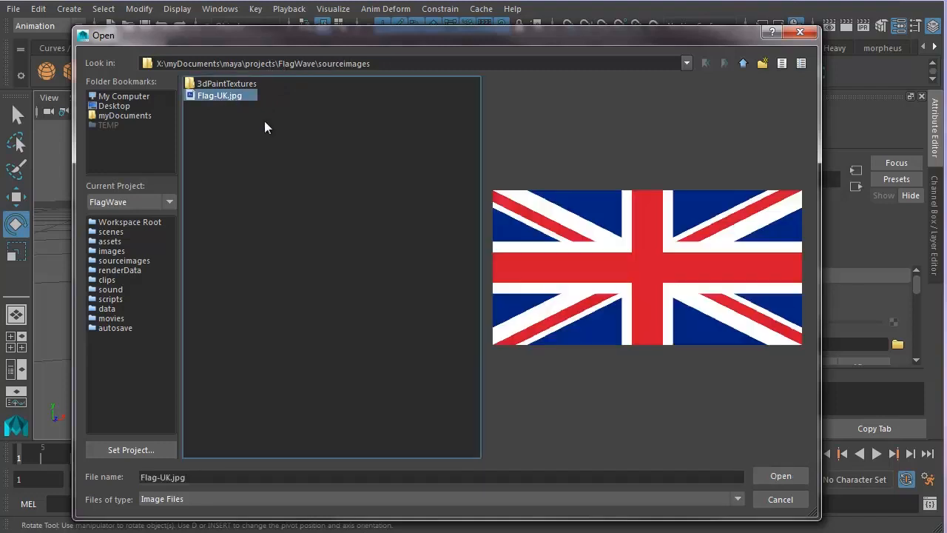
{"action": "left_click", "coordinate": [778, 477]}
{"action": "left_click_drag", "start_coordinate": [372, 268], "coordinate": [429, 319], "text": "alt"}
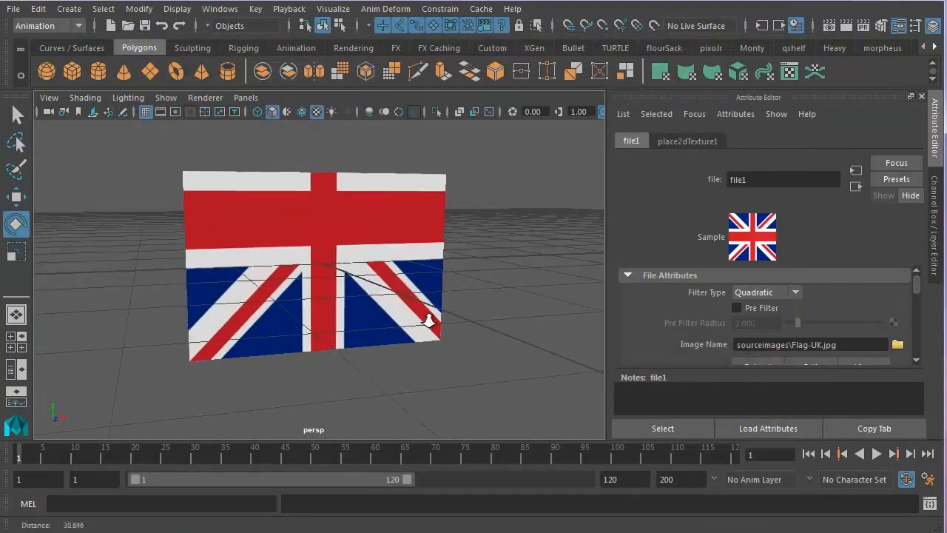
Step: Replace the Attribute Editor with the Channel Box and frame the textured flag in the wider perspective view
{"action": "right_click_drag", "start_coordinate": [429, 319], "coordinate": [432, 323], "text": "alt"}
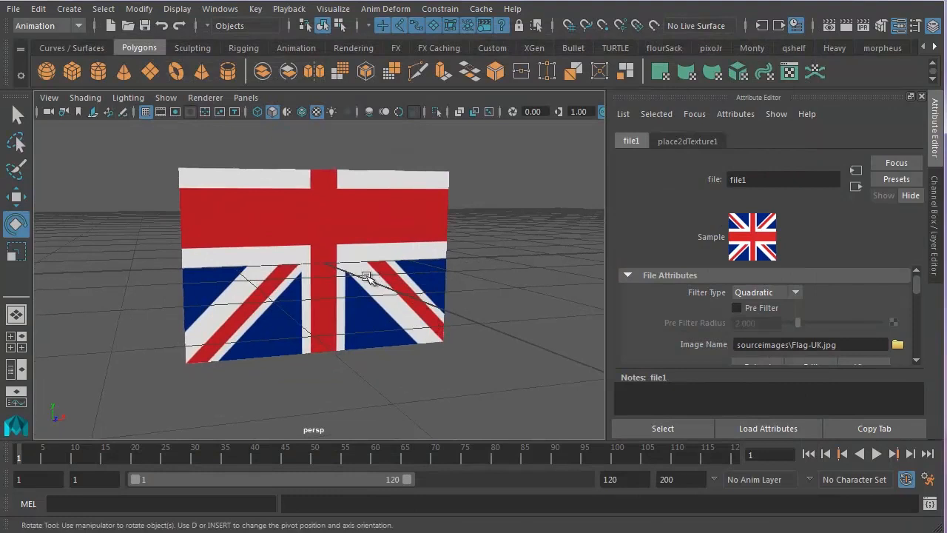
{"action": "middle_click_drag", "start_coordinate": [364, 276], "coordinate": [396, 277], "text": "alt"}
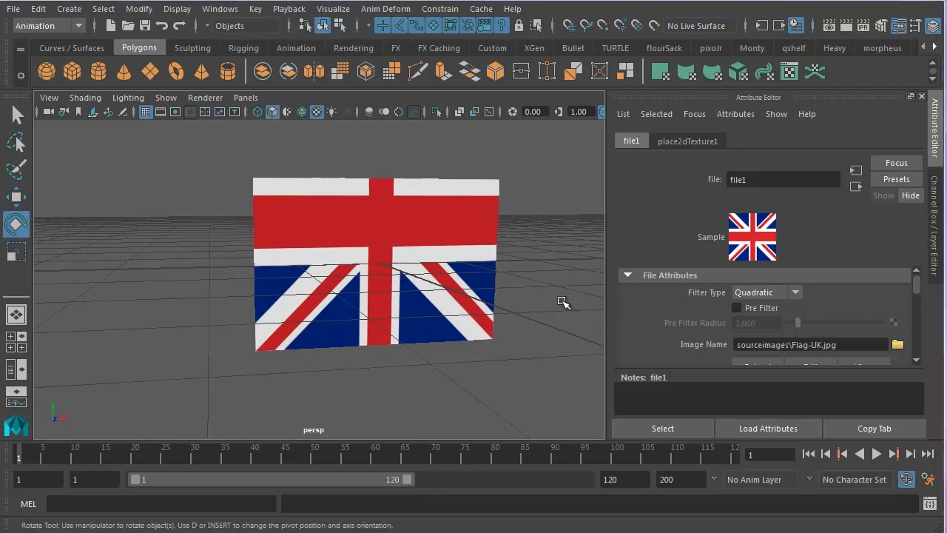
{"action": "middle_click_drag", "start_coordinate": [463, 271], "coordinate": [452, 292], "text": "alt"}
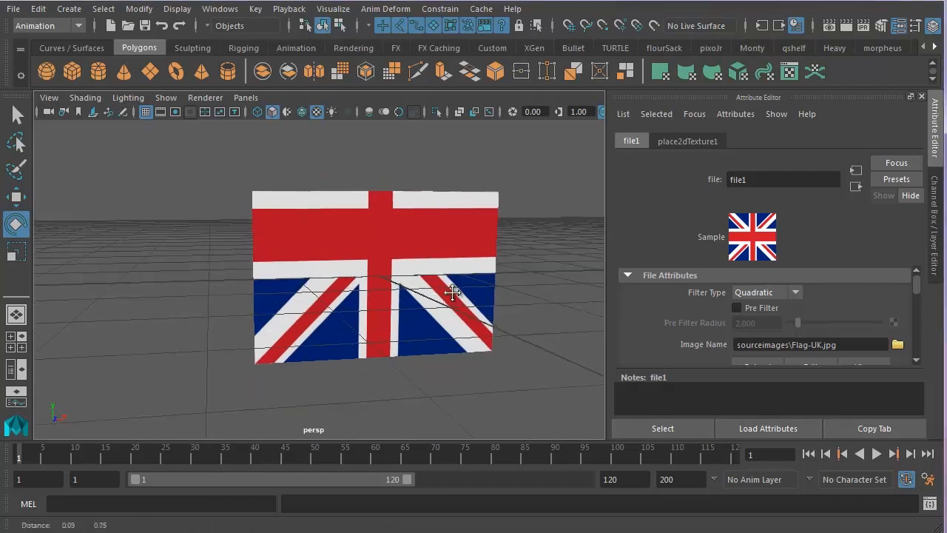
{"action": "right_click_drag", "start_coordinate": [452, 292], "coordinate": [427, 292], "text": "alt"}
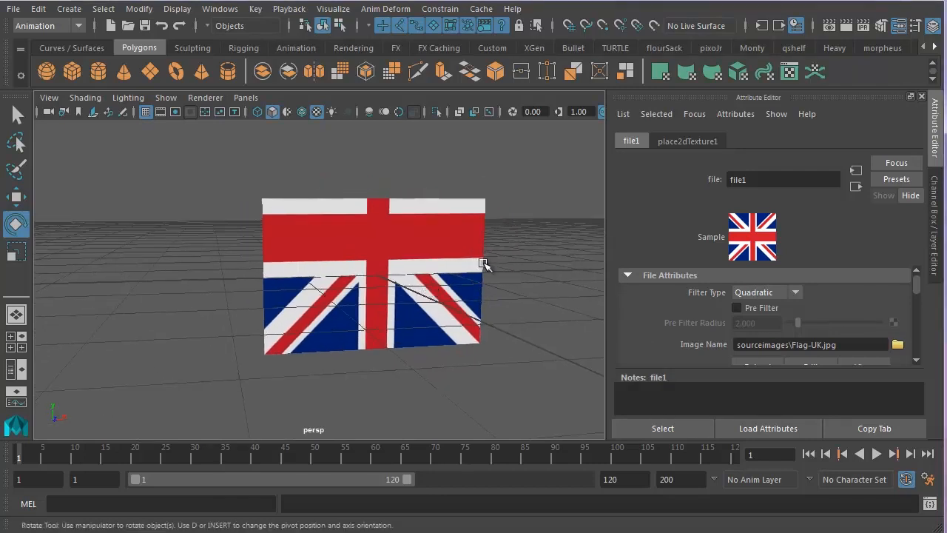
{"action": "left_click", "coordinate": [935, 232]}
{"action": "right_click_drag", "start_coordinate": [510, 283], "coordinate": [380, 247], "text": "alt"}
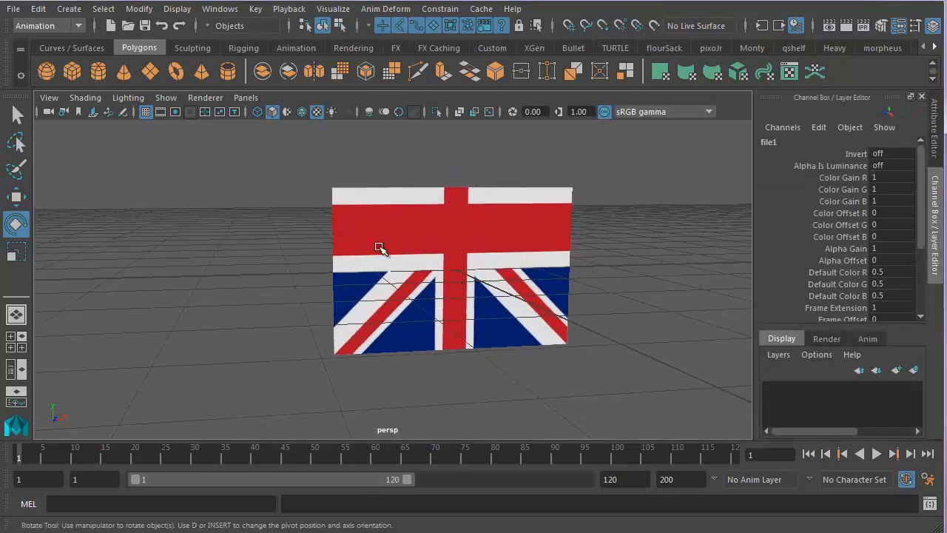
Step: Set up a two-pane layout of about equal halves with the UV Editor beside the perspective view
{"action": "left_click", "coordinate": [20, 372]}
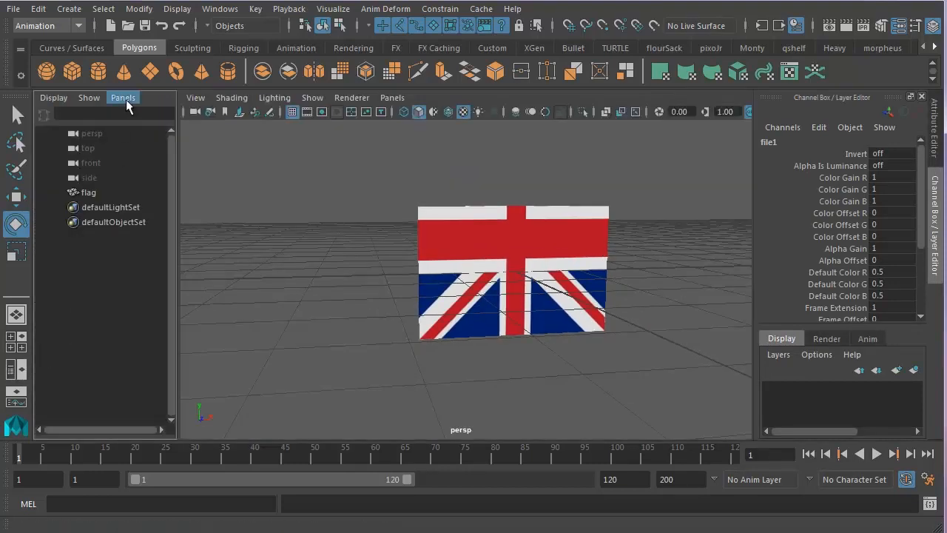
{"action": "left_click_drag", "start_coordinate": [179, 165], "coordinate": [403, 174]}
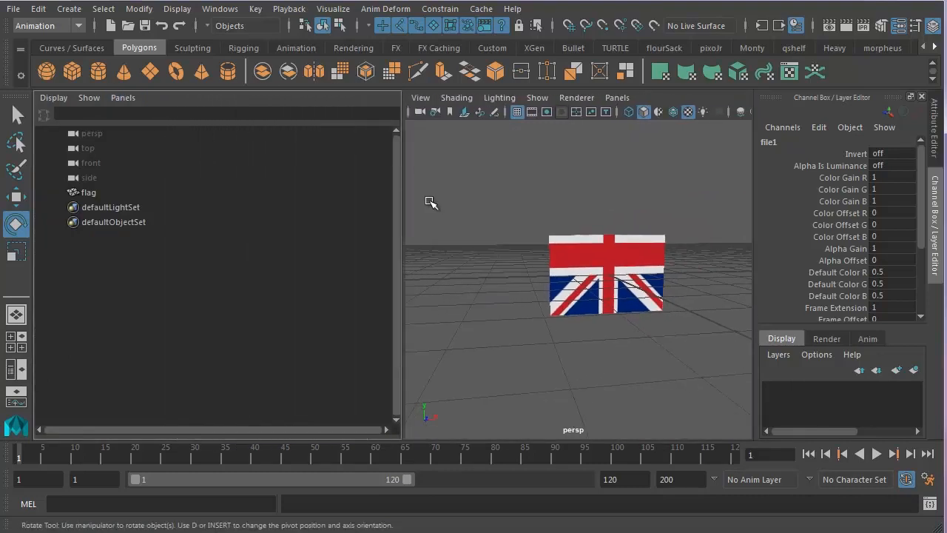
{"action": "left_click", "coordinate": [123, 97]}
{"action": "mouse_move", "coordinate": [164, 175]}
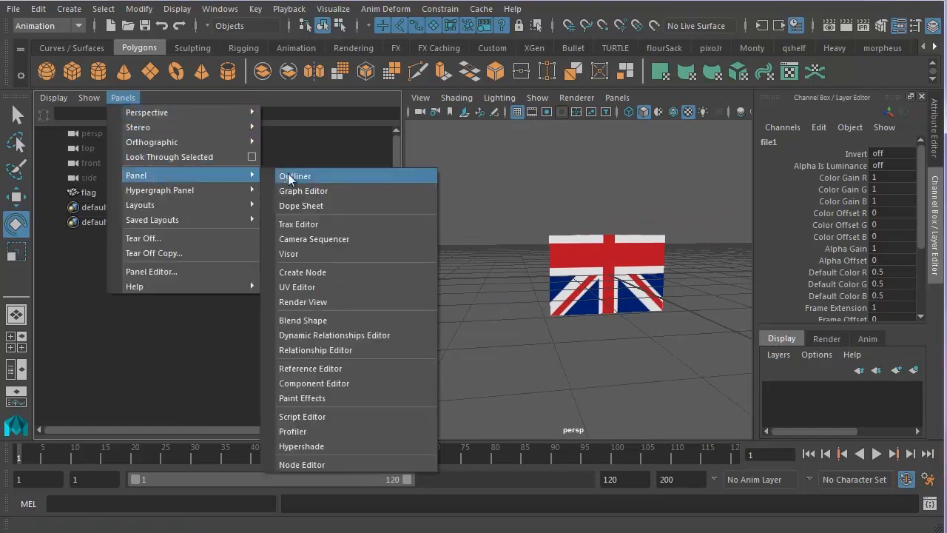
{"action": "left_click", "coordinate": [312, 288]}
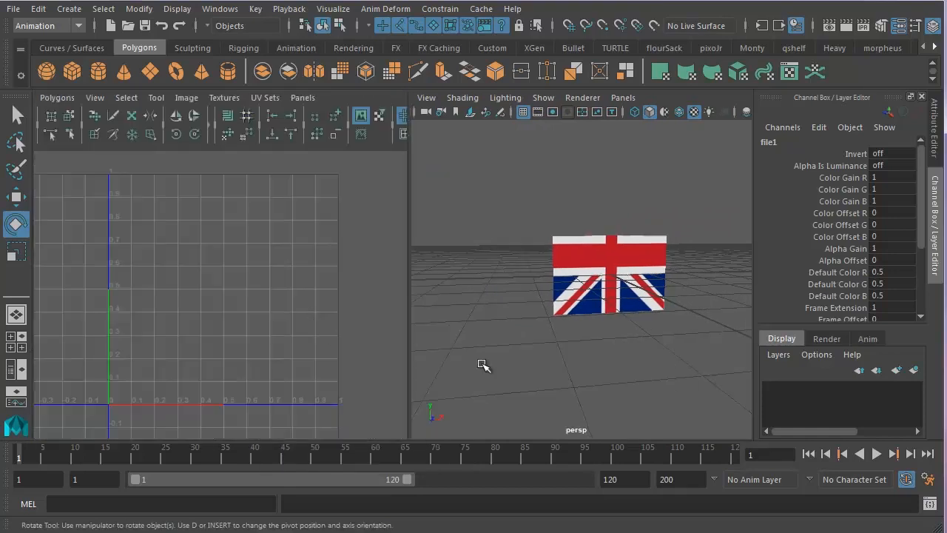
Step: Select all UVs of the flag plane and scale them up vertically toward the full height of the flag image
{"action": "left_click", "coordinate": [581, 265]}
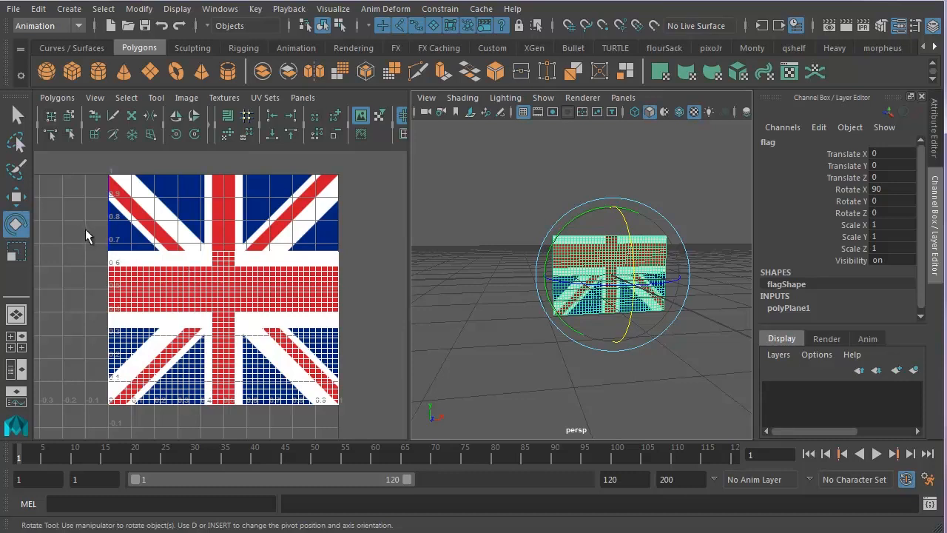
{"action": "right_click_drag", "start_coordinate": [194, 282], "coordinate": [237, 281]}
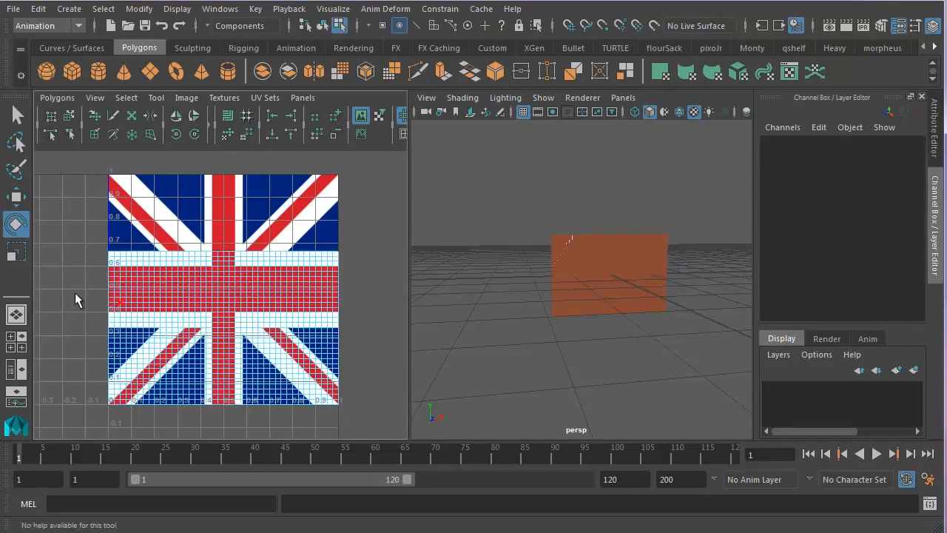
{"action": "left_click_drag", "start_coordinate": [90, 242], "coordinate": [367, 417]}
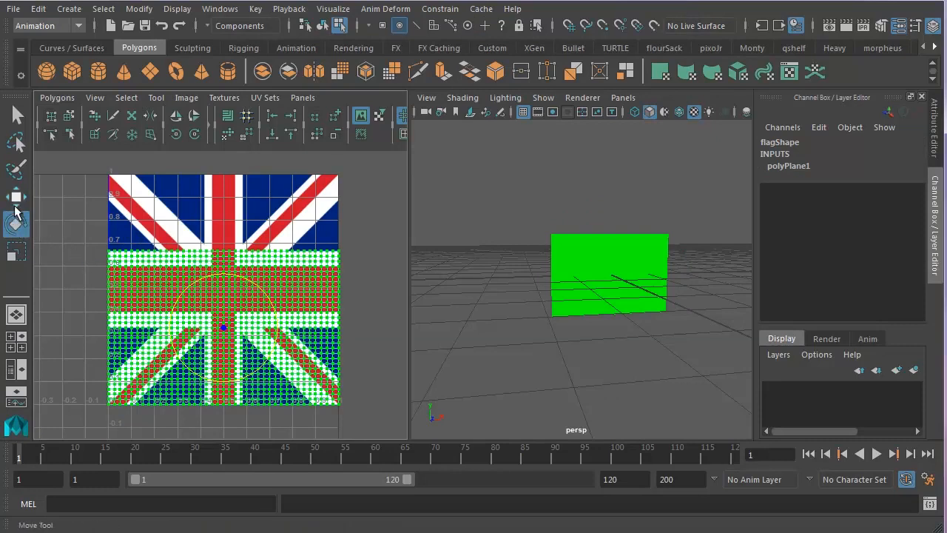
{"action": "left_click", "coordinate": [16, 252]}
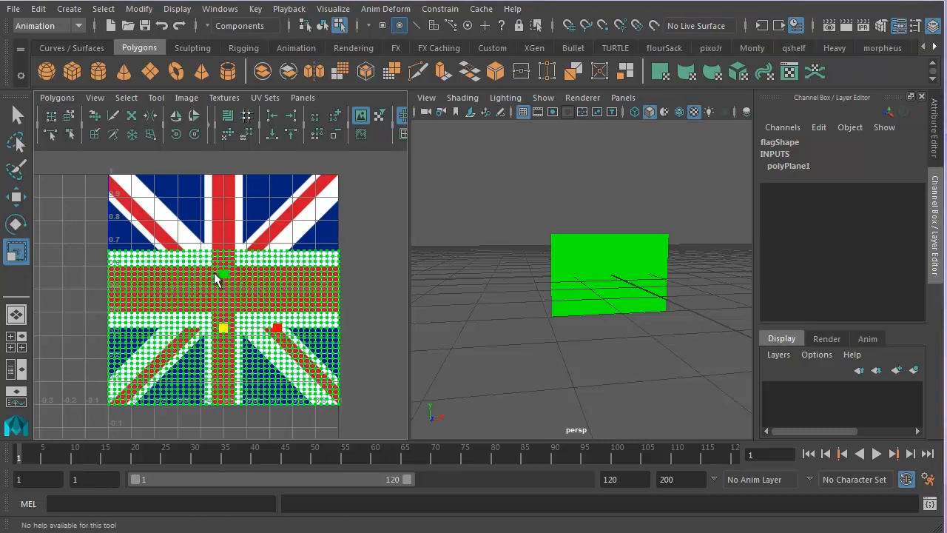
{"action": "left_click_drag", "start_coordinate": [216, 279], "coordinate": [225, 239]}
Step: Move the UV grid up onto the flag image and fine-tune its vertical scale to match the image edges
{"action": "left_click", "coordinate": [16, 196]}
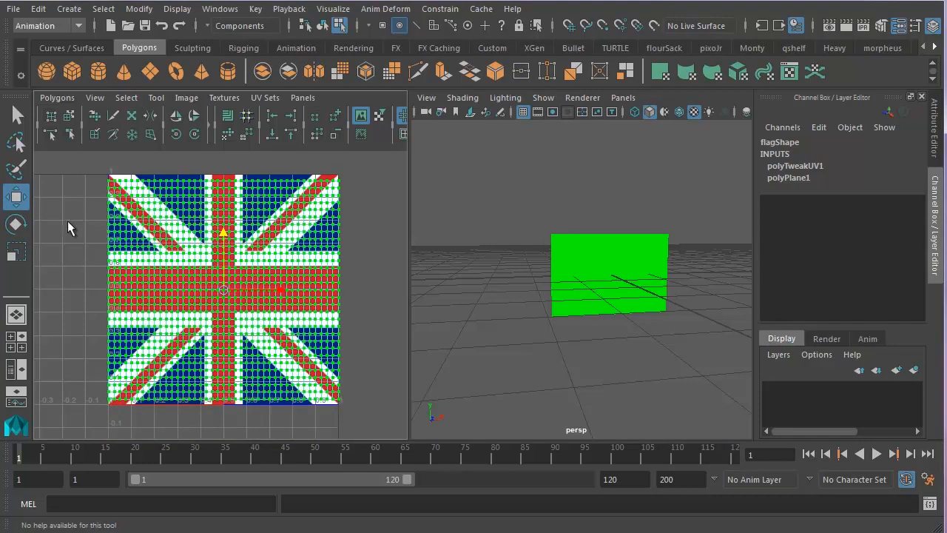
{"action": "left_click", "coordinate": [16, 252]}
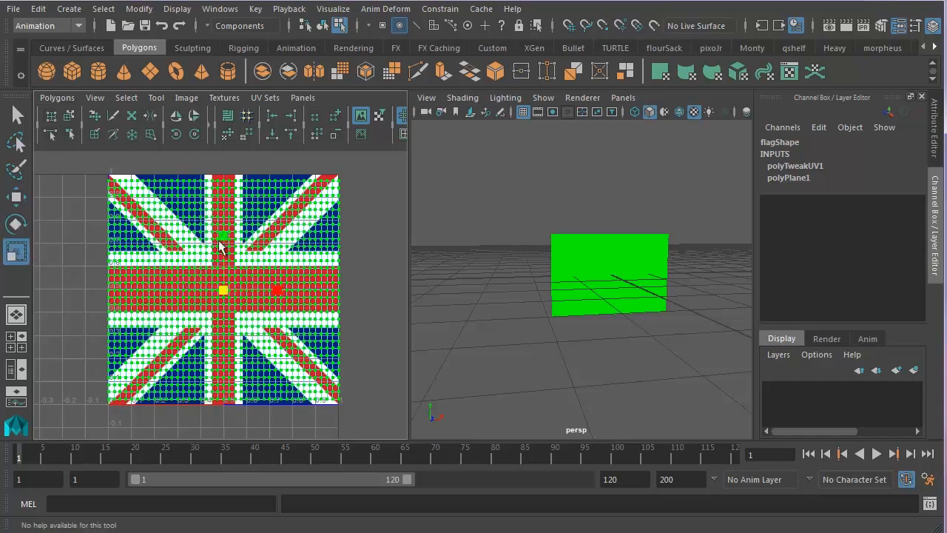
{"action": "left_click_drag", "start_coordinate": [222, 235], "coordinate": [222, 234]}
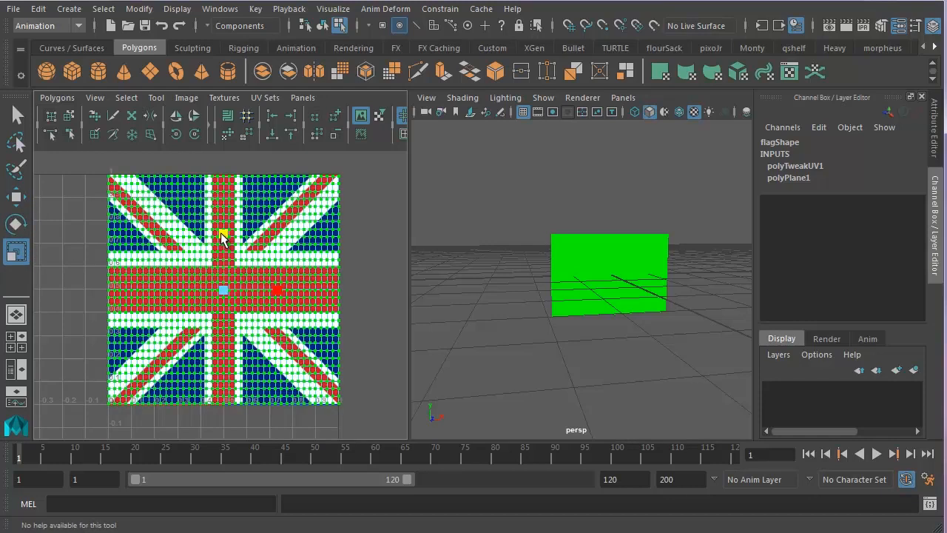
Step: Clear the UV selection and examine from several angles how the UK flag image fits the plane
{"action": "middle_click_drag", "start_coordinate": [528, 278], "coordinate": [512, 298], "text": "alt"}
{"action": "right_click_drag", "start_coordinate": [512, 299], "coordinate": [535, 305], "text": "alt"}
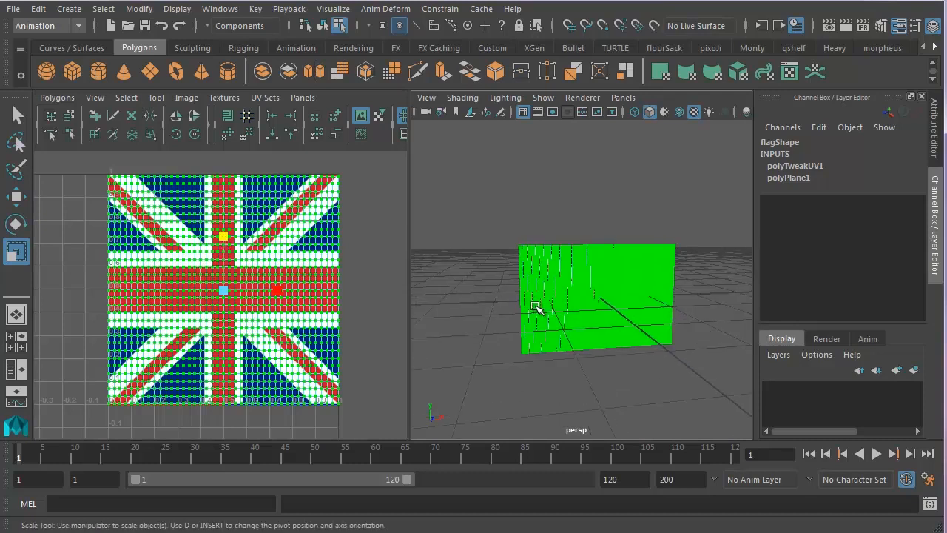
{"action": "mouse_move", "coordinate": [492, 314]}
{"action": "left_mouse_down", "text": "alt"}
{"action": "mouse_move", "coordinate": [467, 316]}
{"action": "mouse_move", "coordinate": [484, 314]}
{"action": "left_mouse_up", "text": "alt"}
{"action": "right_click_drag", "start_coordinate": [484, 314], "coordinate": [561, 323], "text": "alt"}
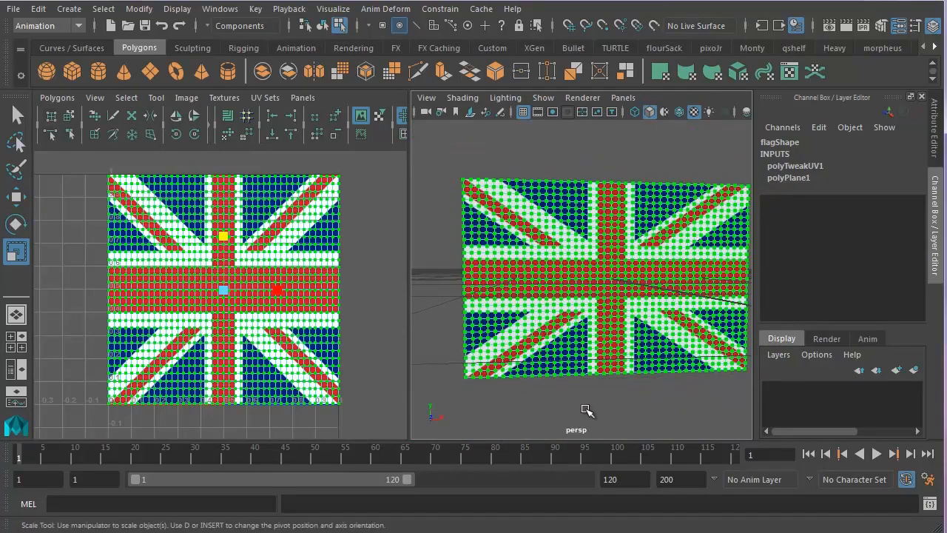
{"action": "left_click", "coordinate": [586, 410]}
{"action": "left_click_drag", "start_coordinate": [579, 382], "coordinate": [554, 363], "text": "alt"}
{"action": "right_click_drag", "start_coordinate": [555, 364], "coordinate": [535, 376], "text": "alt"}
{"action": "left_click_drag", "start_coordinate": [535, 377], "coordinate": [564, 327], "text": "alt"}
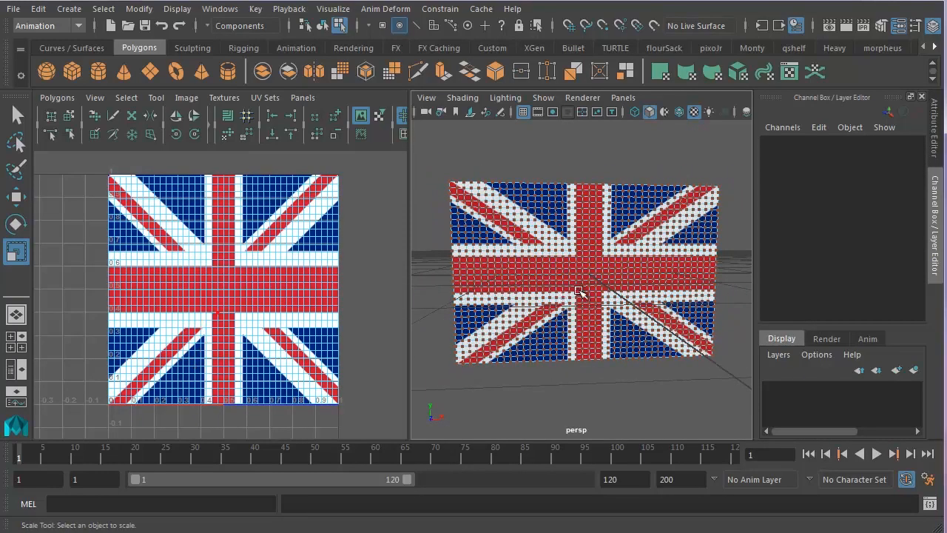
Step: Return the flag plane to object mode and select the whole flag
{"action": "right_click_drag", "start_coordinate": [585, 293], "coordinate": [640, 274]}
{"action": "left_click", "coordinate": [620, 276]}
{"action": "middle_click_drag", "start_coordinate": [609, 296], "coordinate": [619, 296], "text": "alt"}
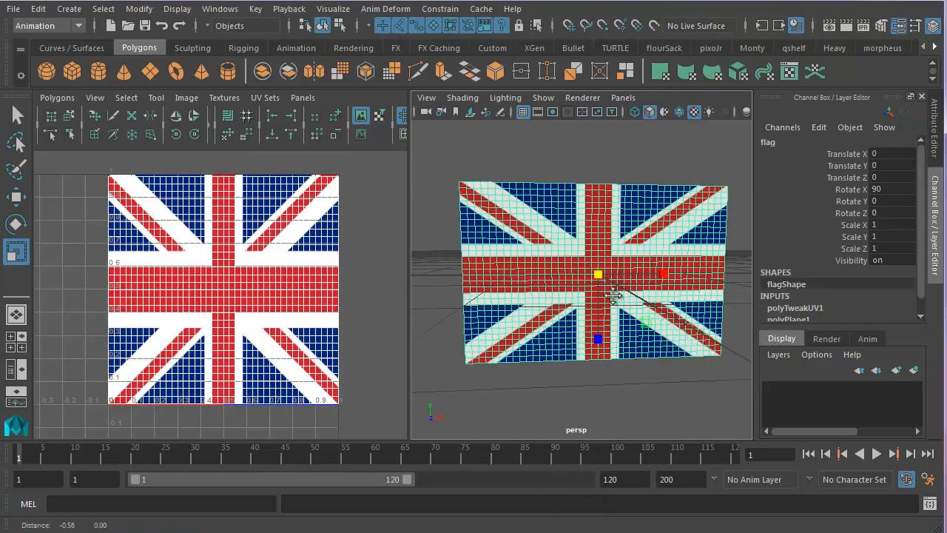
{"action": "right_click_drag", "start_coordinate": [618, 296], "coordinate": [539, 284], "text": "alt"}
{"action": "middle_click_drag", "start_coordinate": [548, 316], "coordinate": [535, 317], "text": "alt"}
{"action": "right_click_drag", "start_coordinate": [534, 319], "coordinate": [568, 326], "text": "alt"}
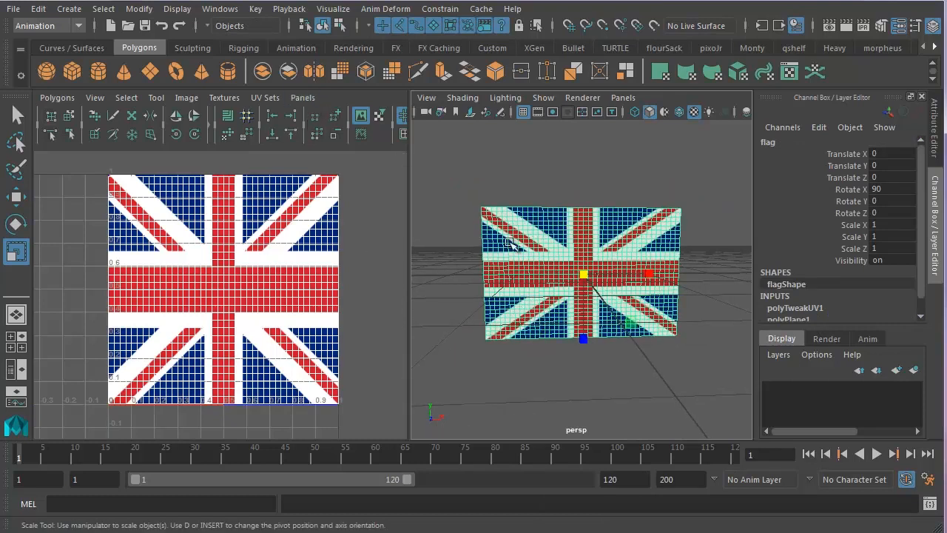
{"action": "left_click_drag", "start_coordinate": [513, 246], "coordinate": [532, 282], "text": "alt"}
{"action": "left_click_drag", "start_coordinate": [590, 316], "coordinate": [592, 327], "text": "alt"}
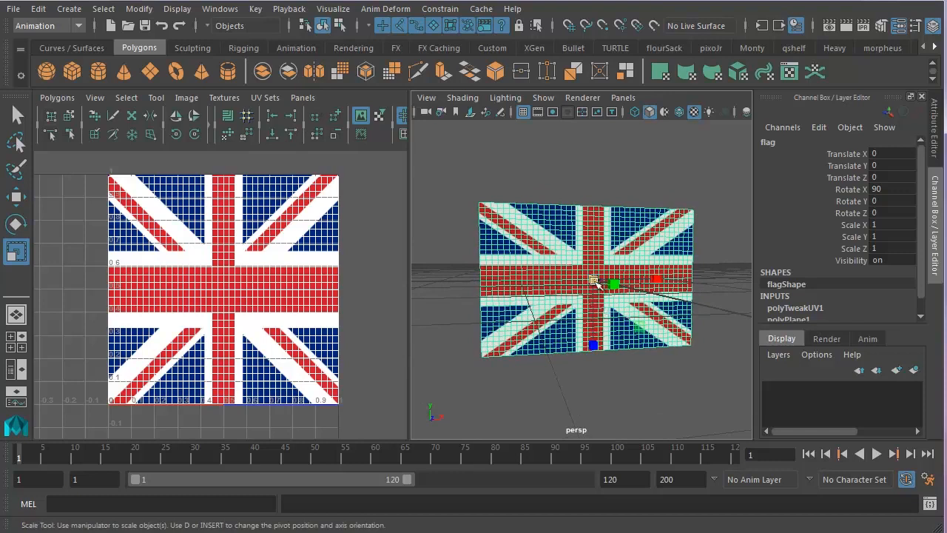
{"action": "left_click_drag", "start_coordinate": [577, 300], "coordinate": [592, 310], "text": "alt"}
Step: Switch to the FX menu set and turn the selected flag into an nCloth object
{"action": "left_click", "coordinate": [80, 24]}
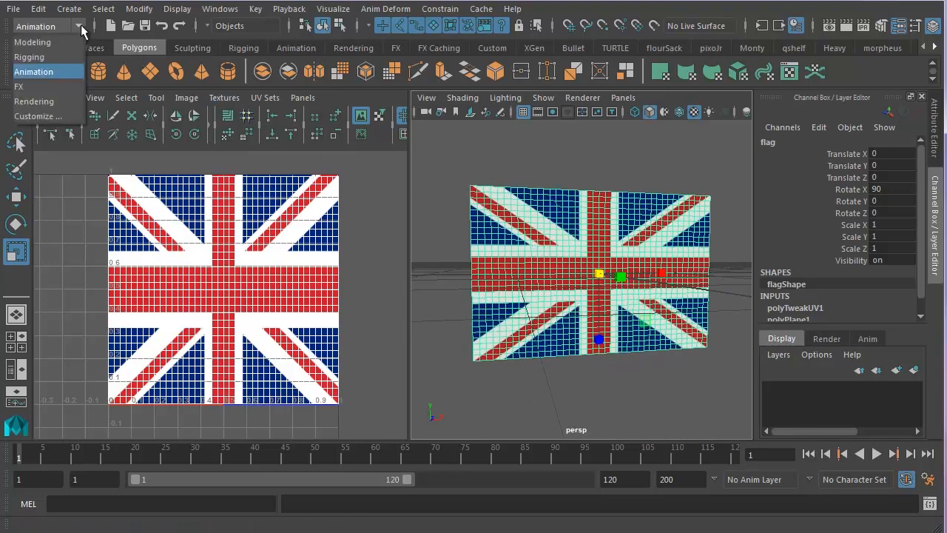
{"action": "left_click", "coordinate": [54, 87]}
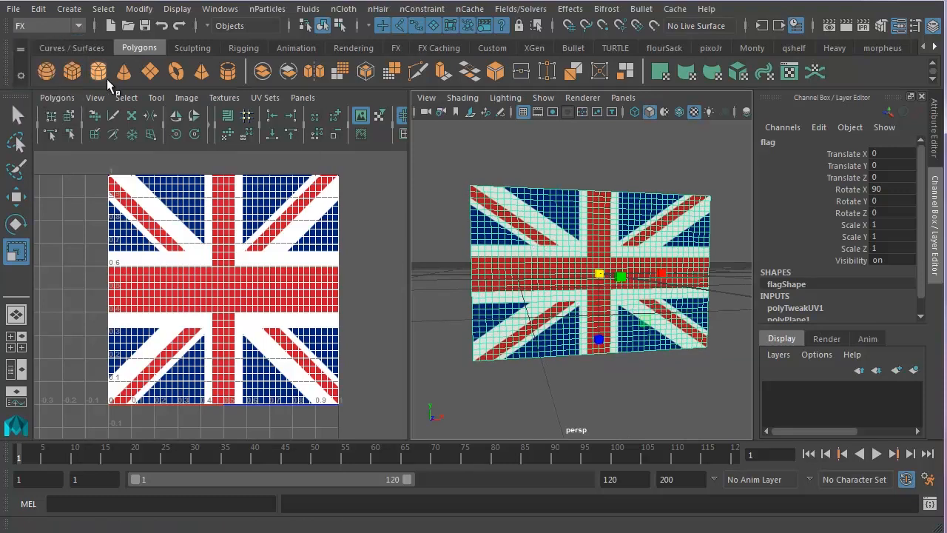
{"action": "left_click", "coordinate": [344, 9]}
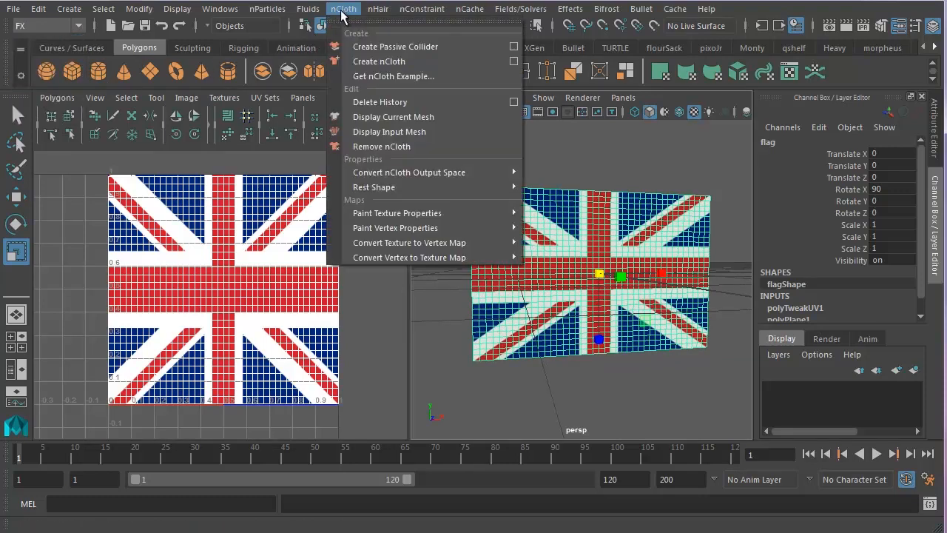
{"action": "left_click", "coordinate": [373, 62]}
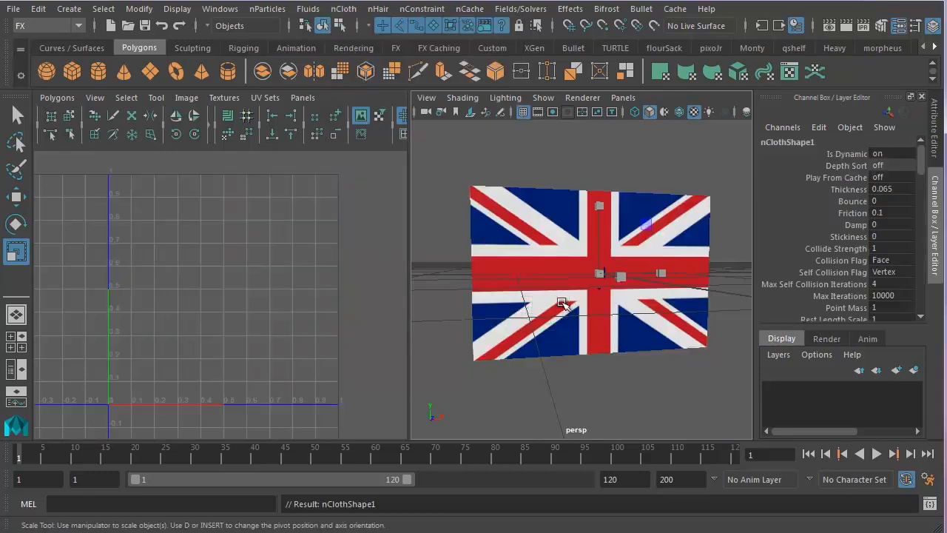
Step: Play the nCloth simulation several times, stopping and returning to frame 1 after each run, to watch how the flag moves
{"action": "left_click", "coordinate": [58, 455]}
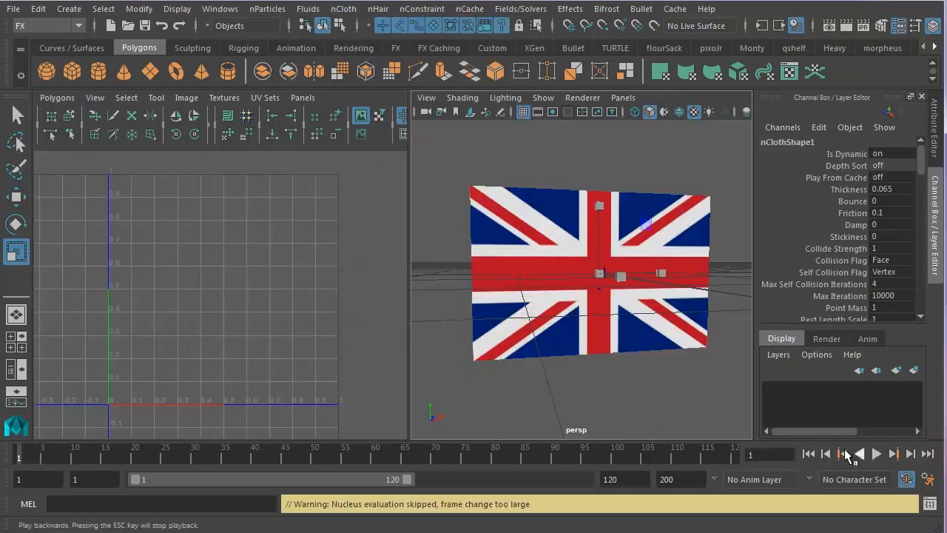
{"action": "left_click", "coordinate": [876, 454]}
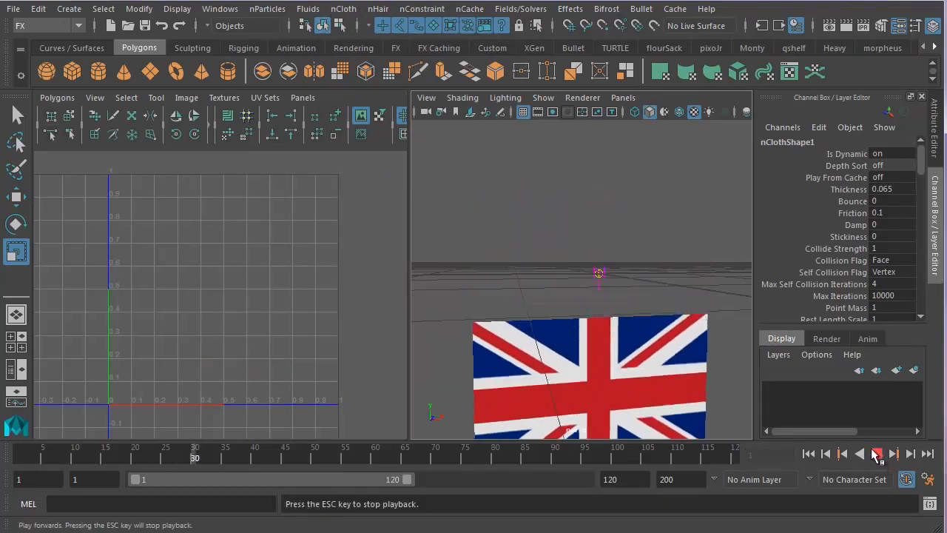
{"action": "left_click", "coordinate": [877, 453]}
{"action": "key", "text": "alt+shift+v"}
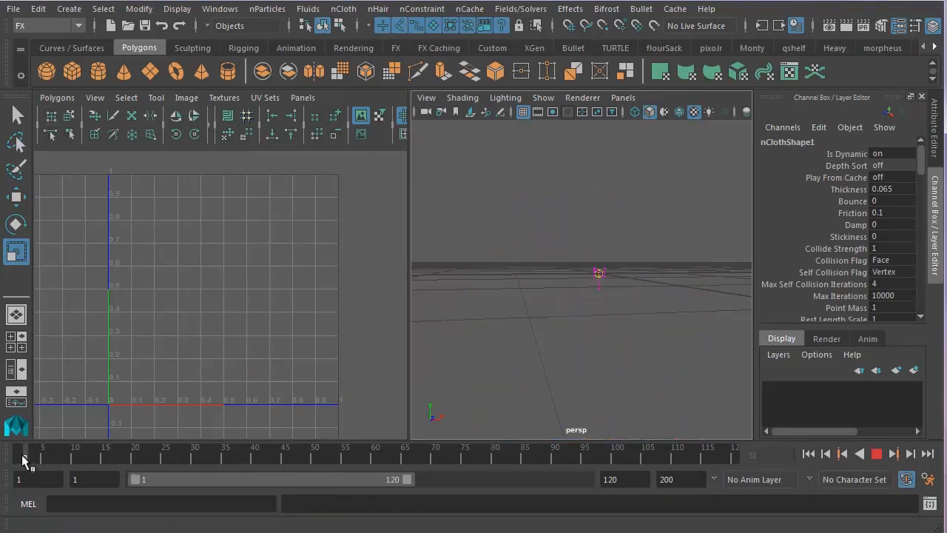
{"action": "left_click", "coordinate": [876, 454]}
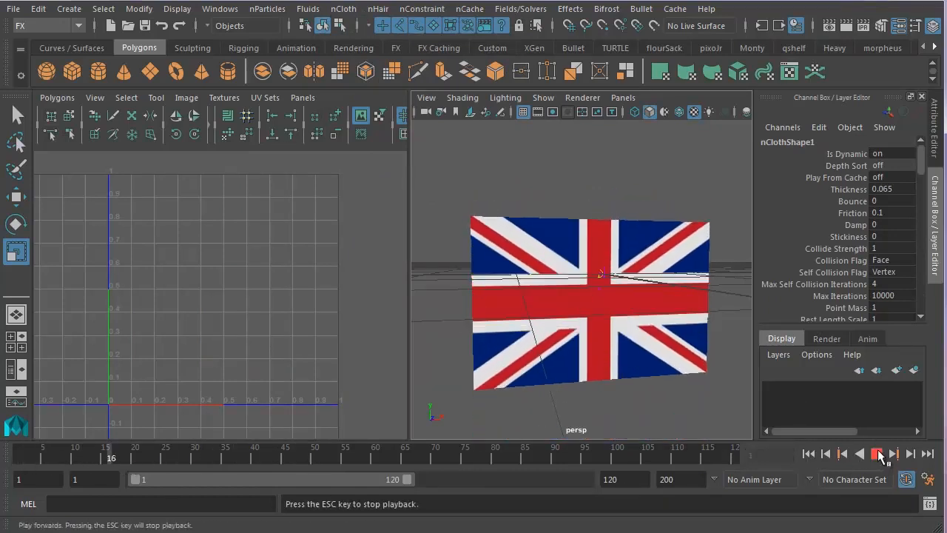
{"action": "left_click", "coordinate": [877, 454]}
{"action": "left_click_drag", "start_coordinate": [116, 452], "coordinate": [22, 454]}
{"action": "left_click", "coordinate": [876, 453]}
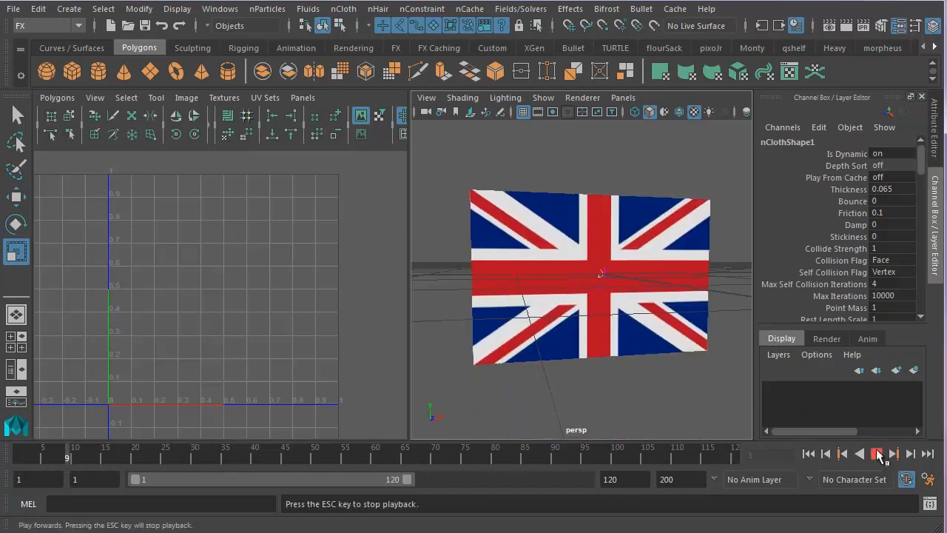
{"action": "left_click", "coordinate": [876, 454]}
{"action": "left_click_drag", "start_coordinate": [102, 449], "coordinate": [21, 455]}
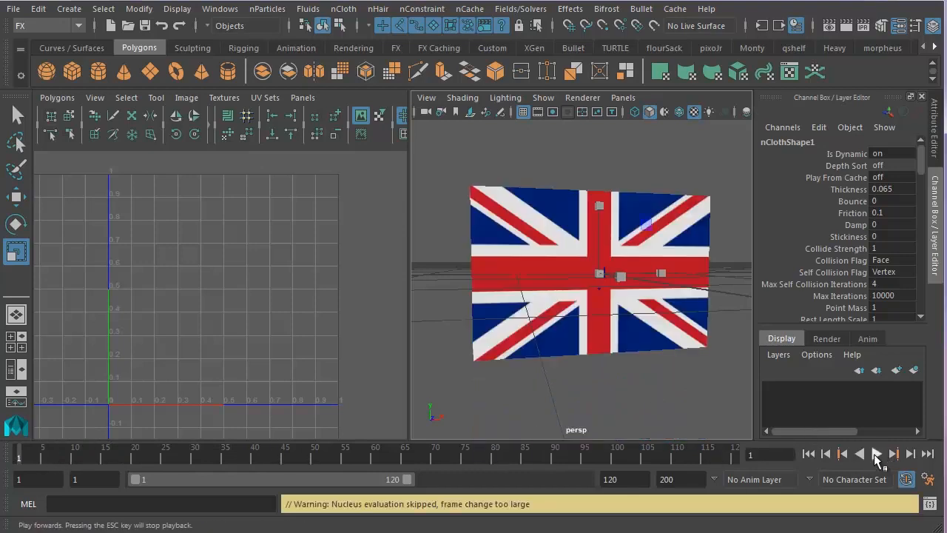
{"action": "left_click", "coordinate": [876, 454]}
{"action": "left_click", "coordinate": [876, 454]}
{"action": "left_click_drag", "start_coordinate": [221, 442], "coordinate": [19, 454]}
Step: Switch the flag to vertex mode and replace the UV editor with a textured orthographic front view of the flag
{"action": "left_click_drag", "start_coordinate": [553, 274], "coordinate": [544, 270], "text": "alt"}
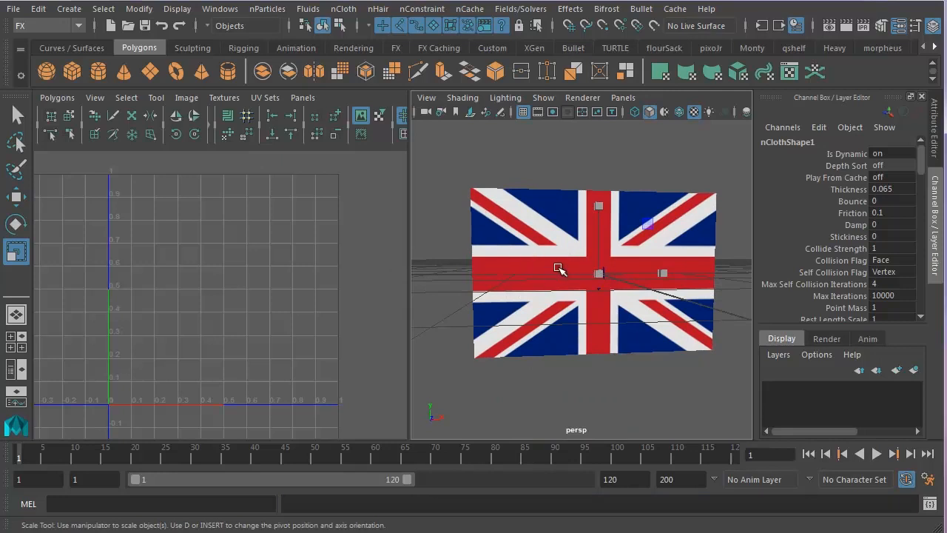
{"action": "right_click_drag", "start_coordinate": [561, 272], "coordinate": [507, 271]}
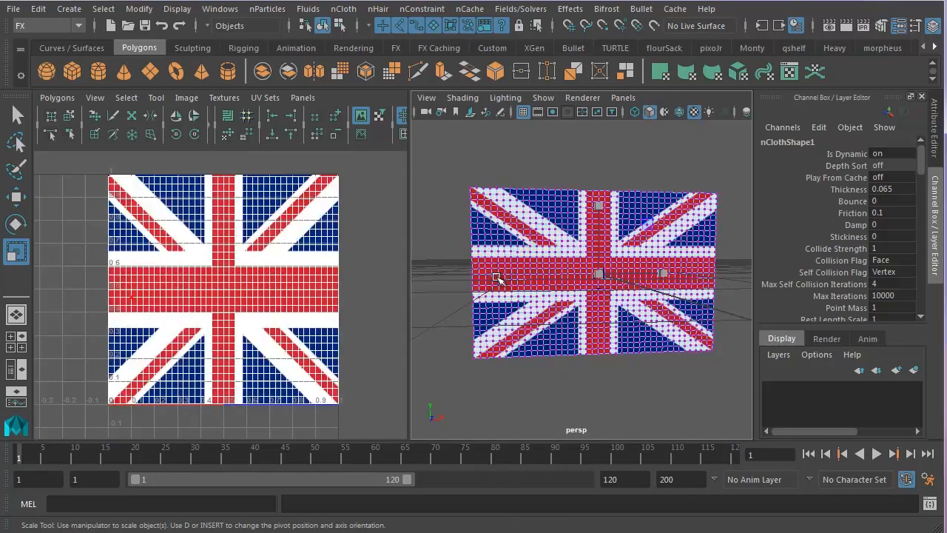
{"action": "left_click", "coordinate": [304, 99]}
{"action": "mouse_move", "coordinate": [334, 143]}
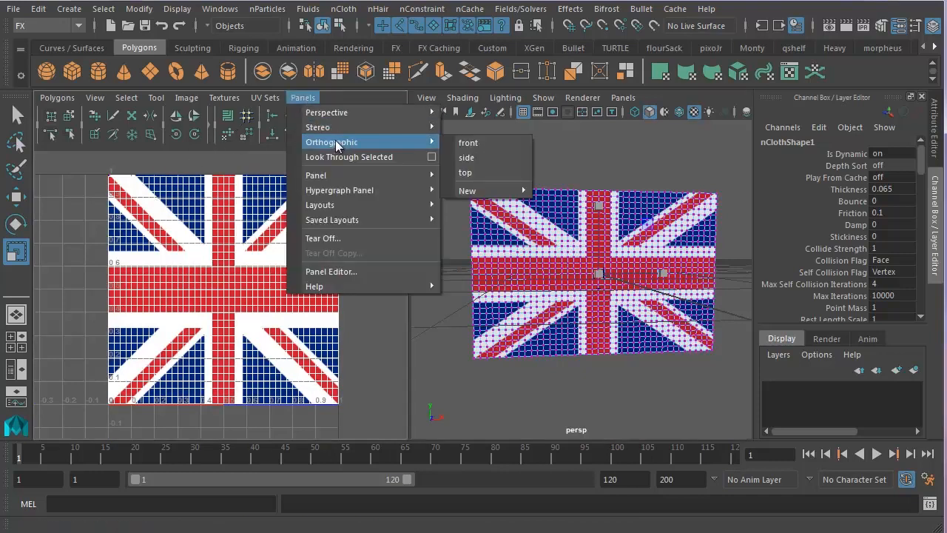
{"action": "left_click", "coordinate": [471, 147]}
{"action": "right_click_drag", "start_coordinate": [228, 267], "coordinate": [313, 285], "text": "alt"}
{"action": "left_click_drag", "start_coordinate": [313, 285], "coordinate": [306, 271], "text": "alt"}
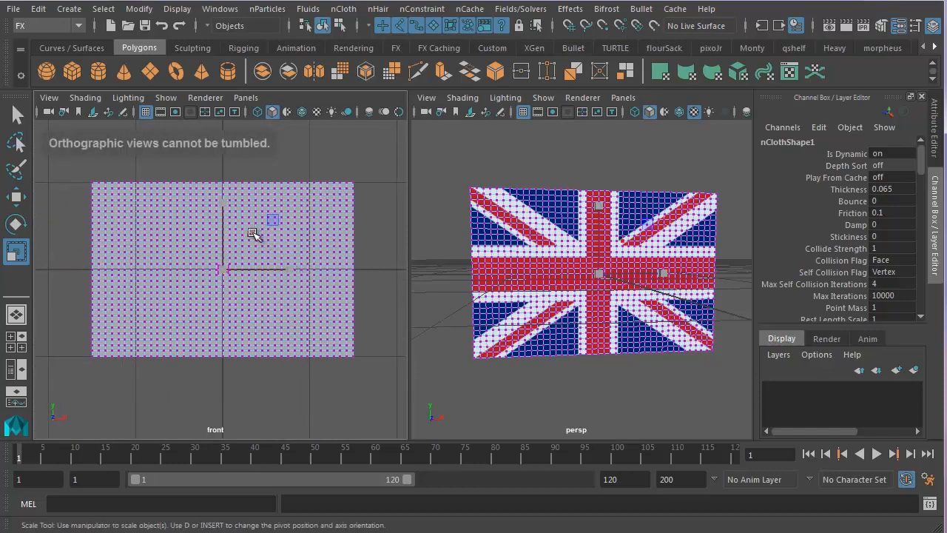
{"action": "key", "text": "6"}
{"action": "right_click_drag", "start_coordinate": [257, 236], "coordinate": [306, 287], "text": "alt"}
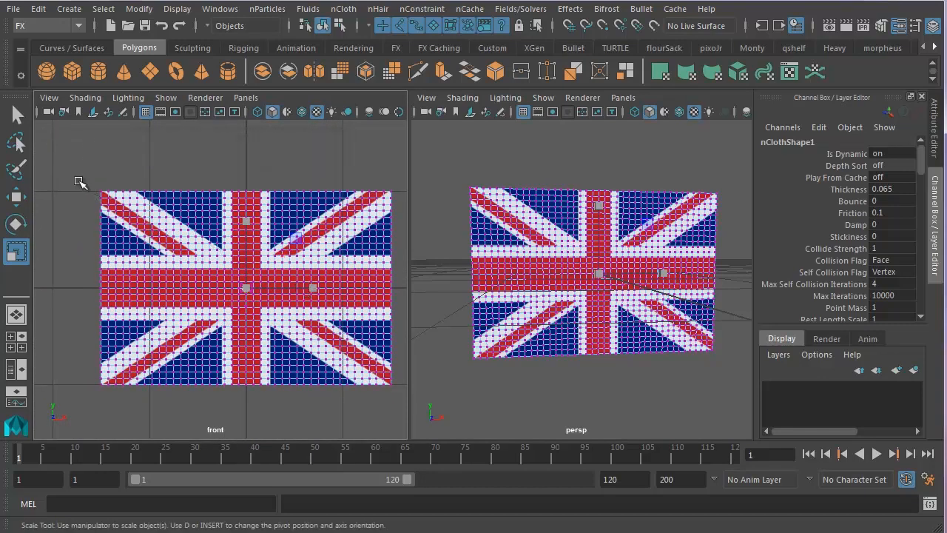
Step: Select the column of vertices along the flag's left edge and apply a Transform Constraint to them
{"action": "left_click_drag", "start_coordinate": [81, 160], "coordinate": [108, 406]}
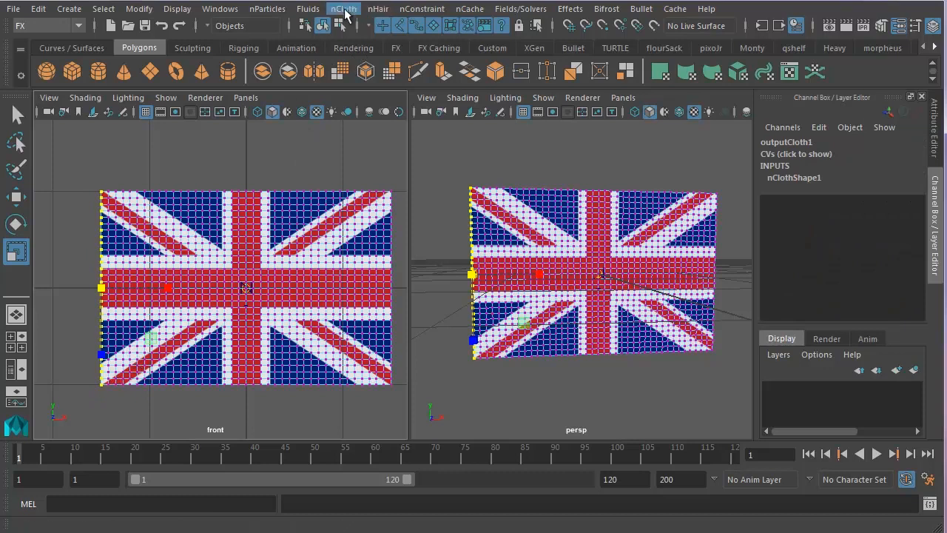
{"action": "left_click", "coordinate": [344, 11]}
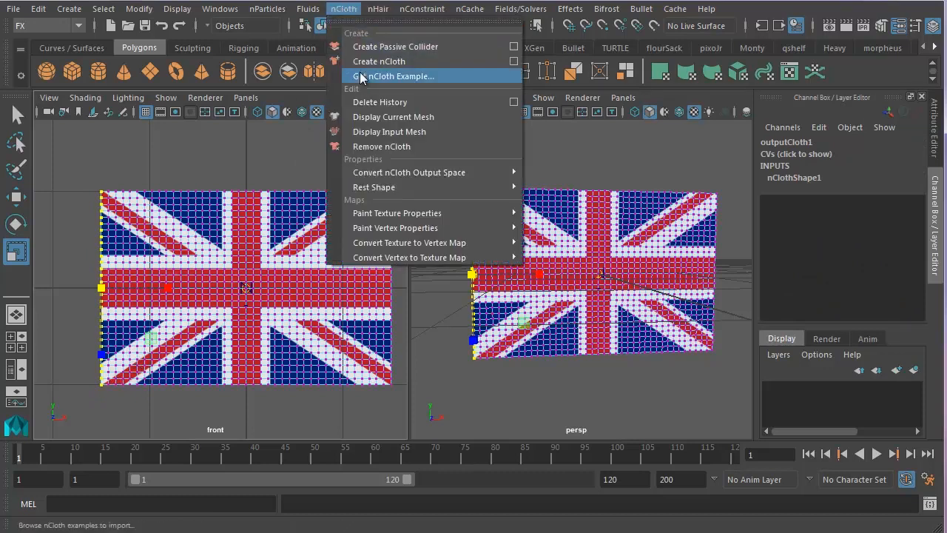
{"action": "mouse_move", "coordinate": [406, 14]}
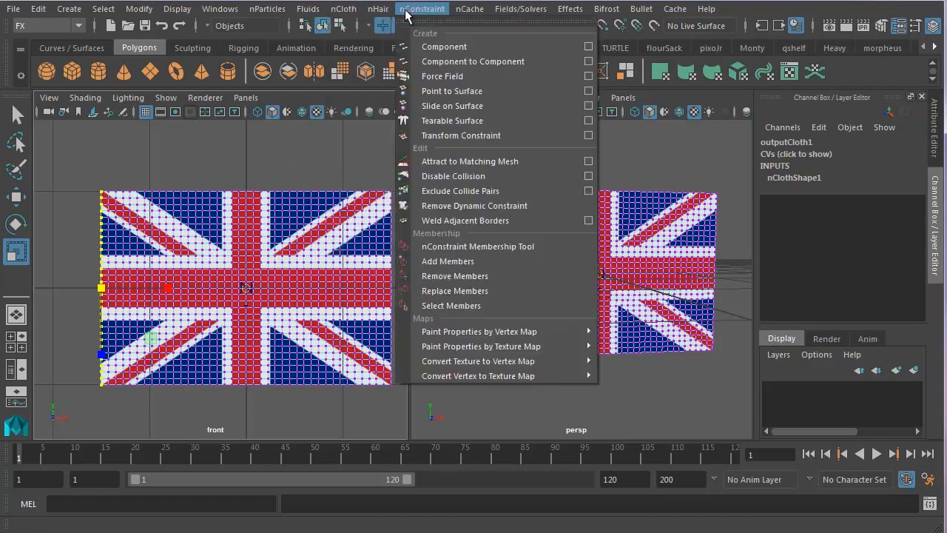
{"action": "left_click", "coordinate": [444, 136]}
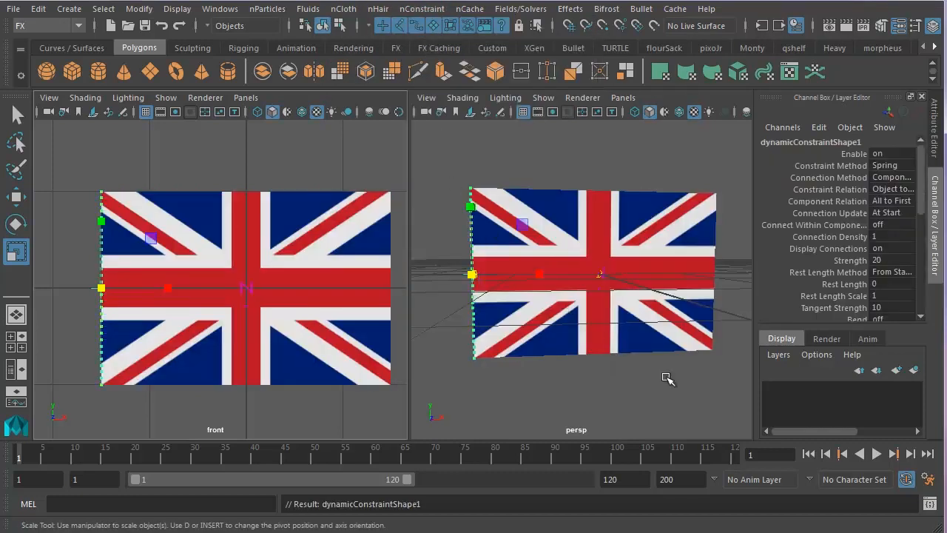
Step: Play the simulation to check how the constrained flag hangs, then stop it and return to frame 1
{"action": "left_click", "coordinate": [878, 455]}
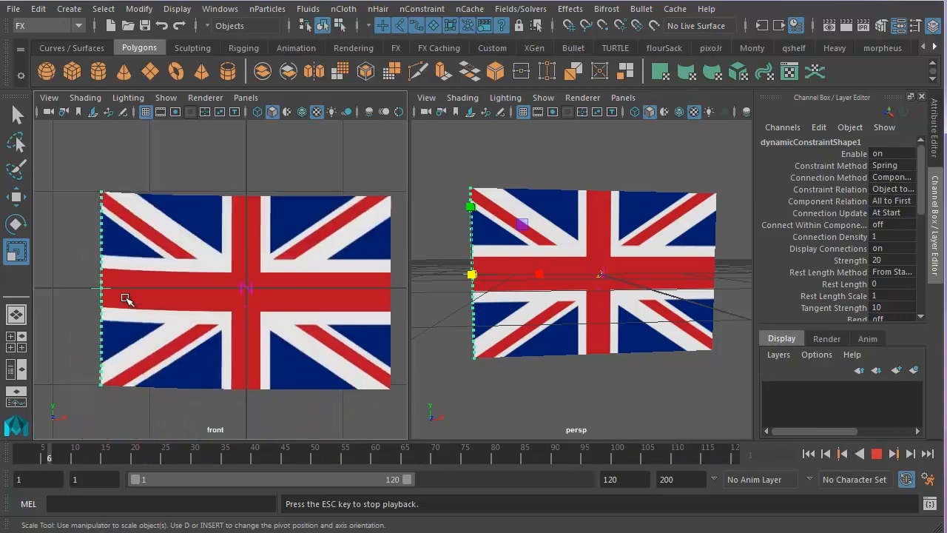
{"action": "left_click", "coordinate": [877, 455]}
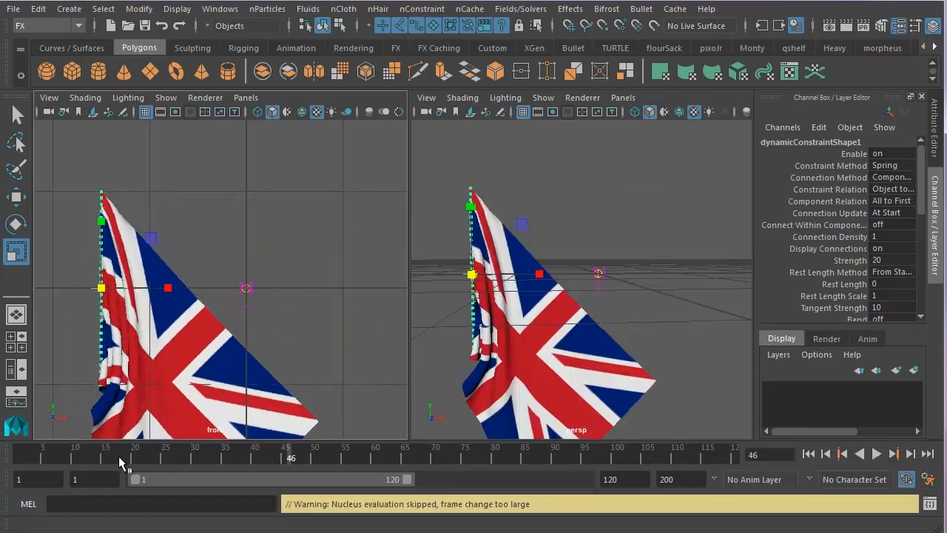
{"action": "left_click", "coordinate": [22, 450]}
{"action": "middle_click_drag", "start_coordinate": [534, 274], "coordinate": [492, 281], "text": "alt"}
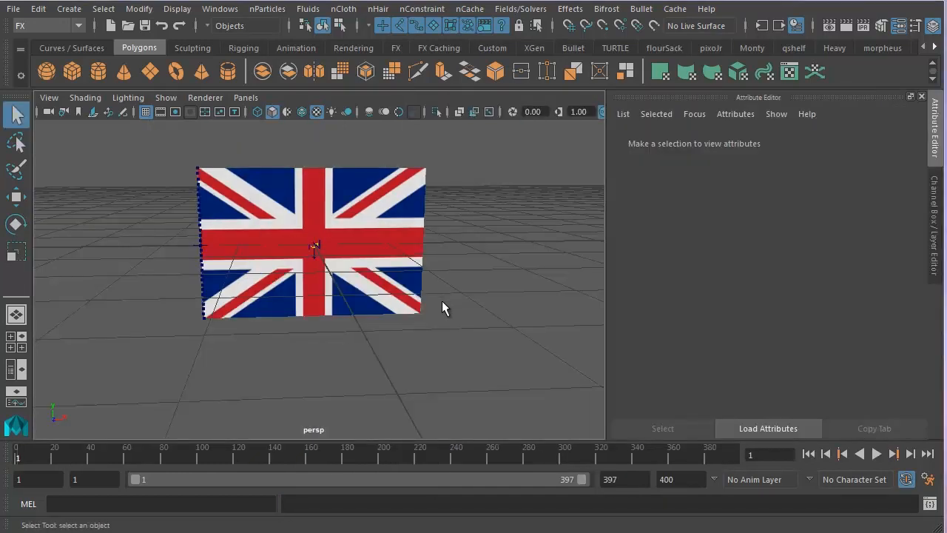
Step: Select the flag and set the Wind Speed of its nucleus1 solver to 30
{"action": "left_click_drag", "start_coordinate": [355, 301], "coordinate": [368, 245], "text": "alt"}
{"action": "left_click", "coordinate": [371, 247]}
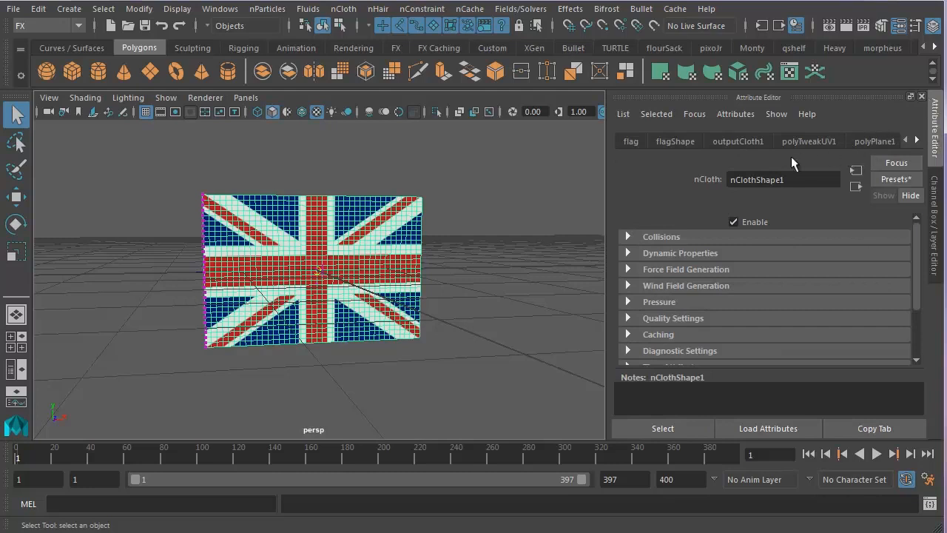
{"action": "left_click", "coordinate": [917, 140]}
{"action": "left_click", "coordinate": [917, 140]}
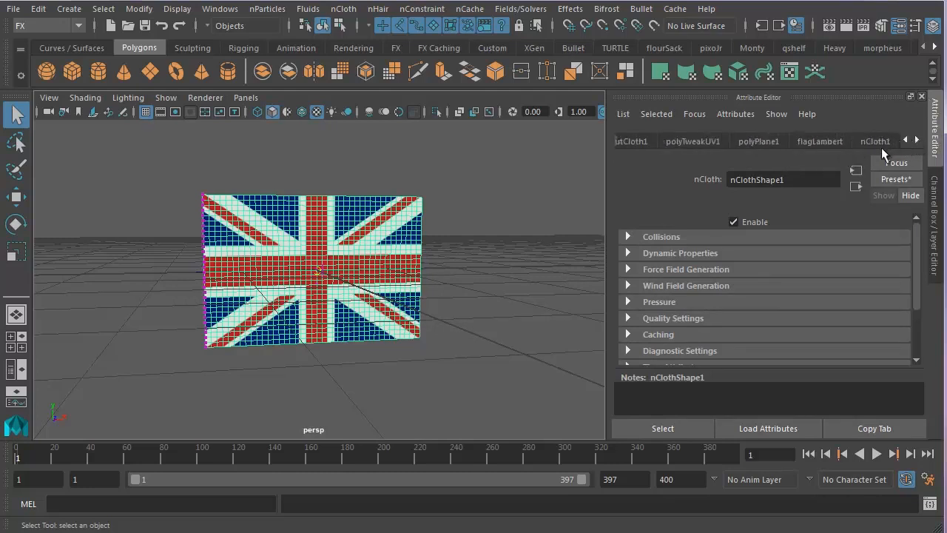
{"action": "left_click", "coordinate": [917, 141]}
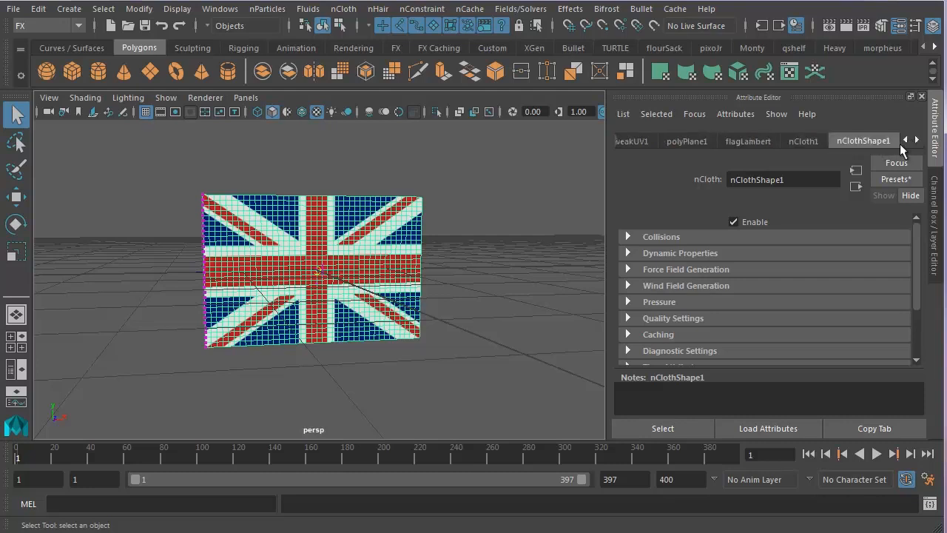
{"action": "left_click", "coordinate": [917, 141]}
{"action": "left_click", "coordinate": [871, 142]}
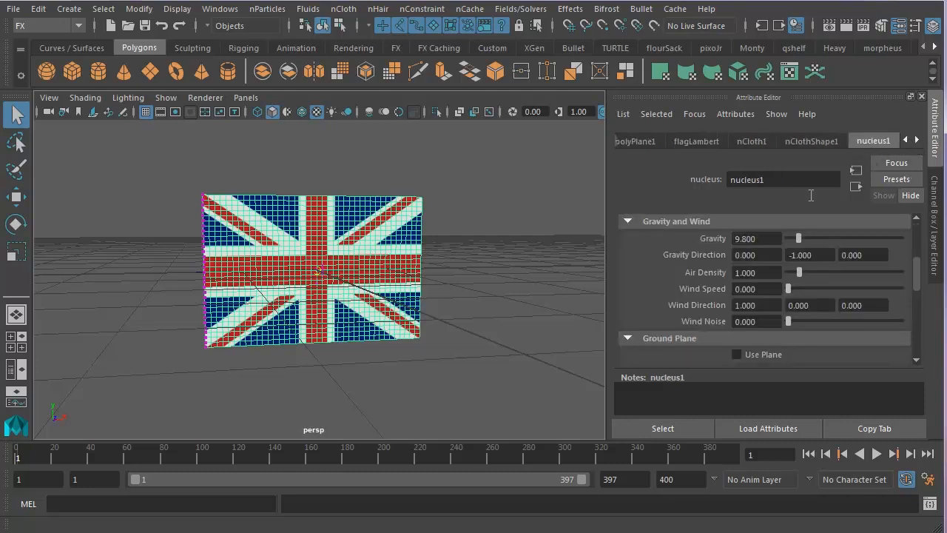
{"action": "scroll", "coordinate": [918, 271], "scroll_direction": "down", "scroll_amount": 3}
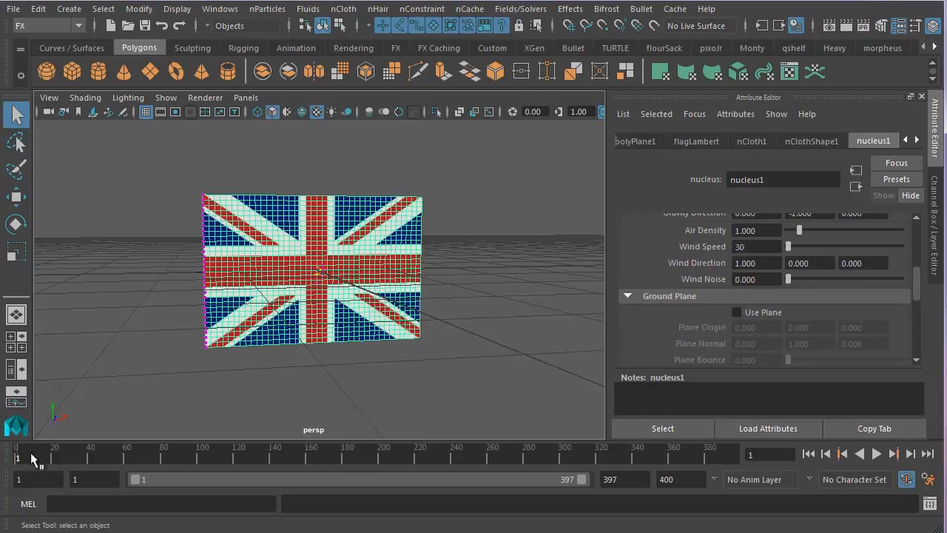
{"action": "key", "text": "Return"}
Step: Play the wind simulation twice, restarting from frame 1 in between, to watch the deselected flag wave, and stop playback
{"action": "left_click", "coordinate": [877, 453]}
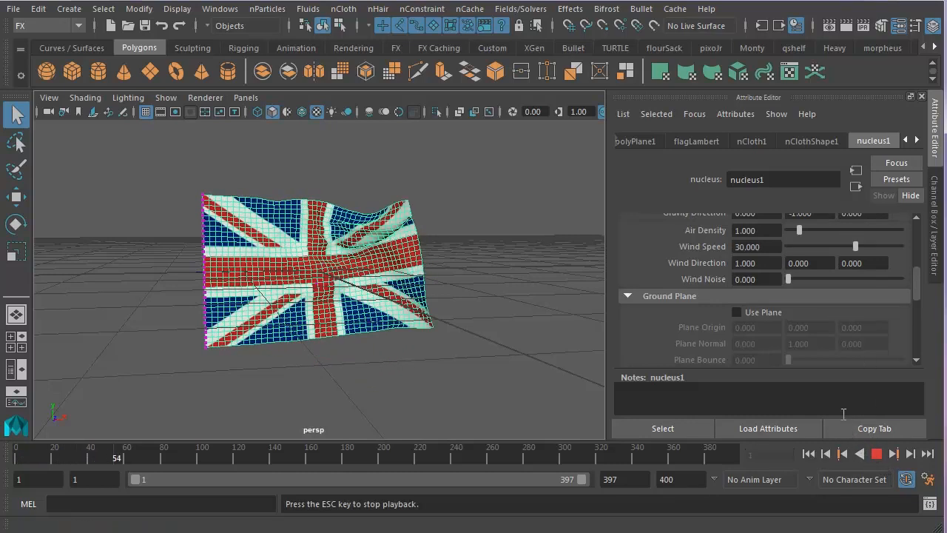
{"action": "middle_click_drag", "start_coordinate": [288, 331], "coordinate": [267, 327], "text": "alt"}
{"action": "right_click_drag", "start_coordinate": [267, 327], "coordinate": [337, 340], "text": "alt"}
{"action": "left_click", "coordinate": [476, 354]}
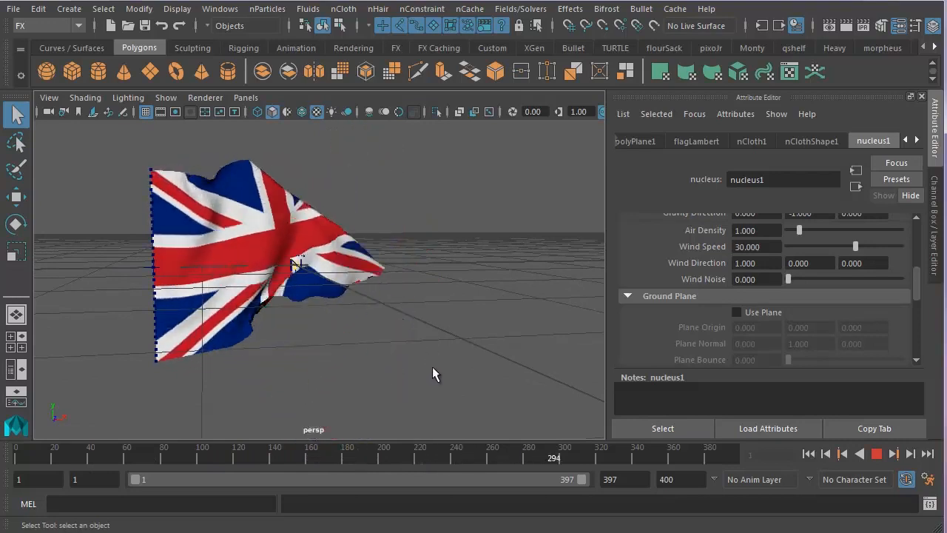
{"action": "left_click", "coordinate": [878, 453]}
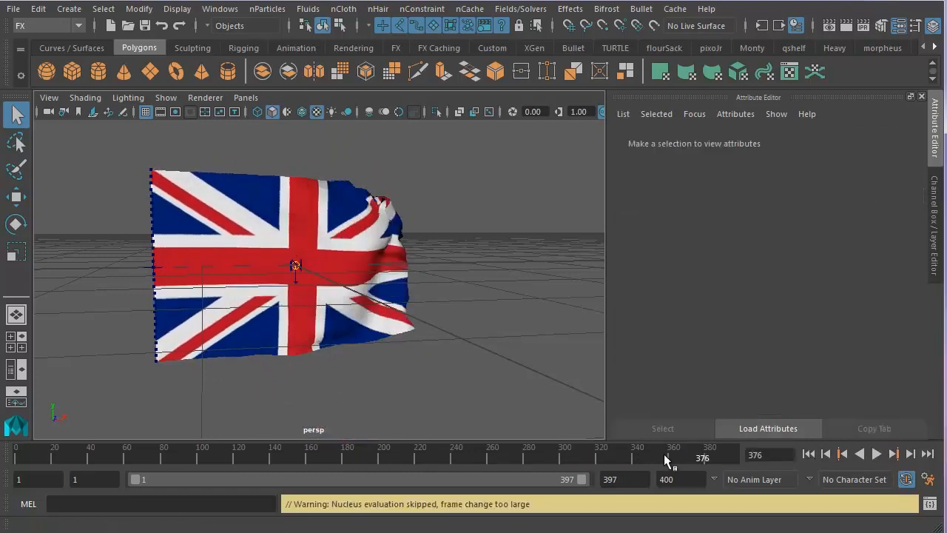
{"action": "left_click", "coordinate": [7, 457]}
{"action": "left_click", "coordinate": [877, 453]}
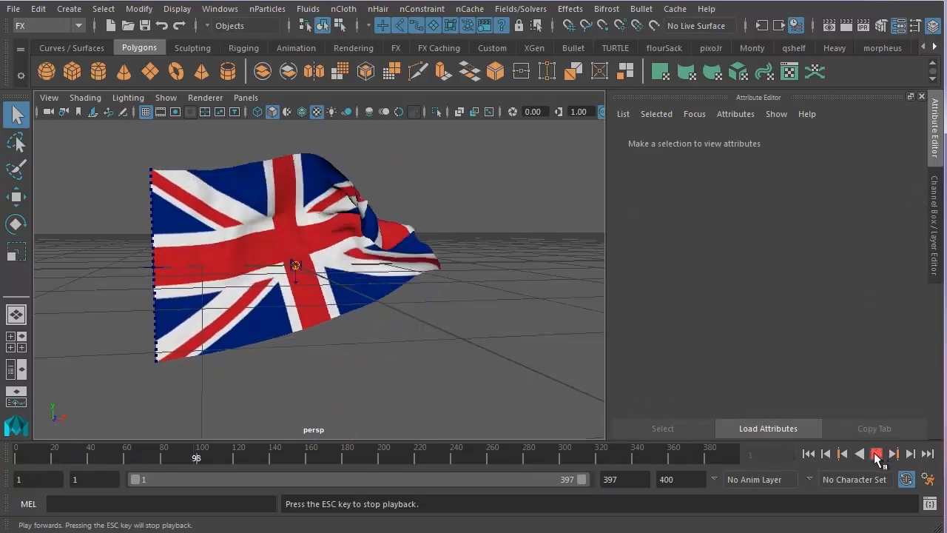
{"action": "left_click", "coordinate": [877, 453]}
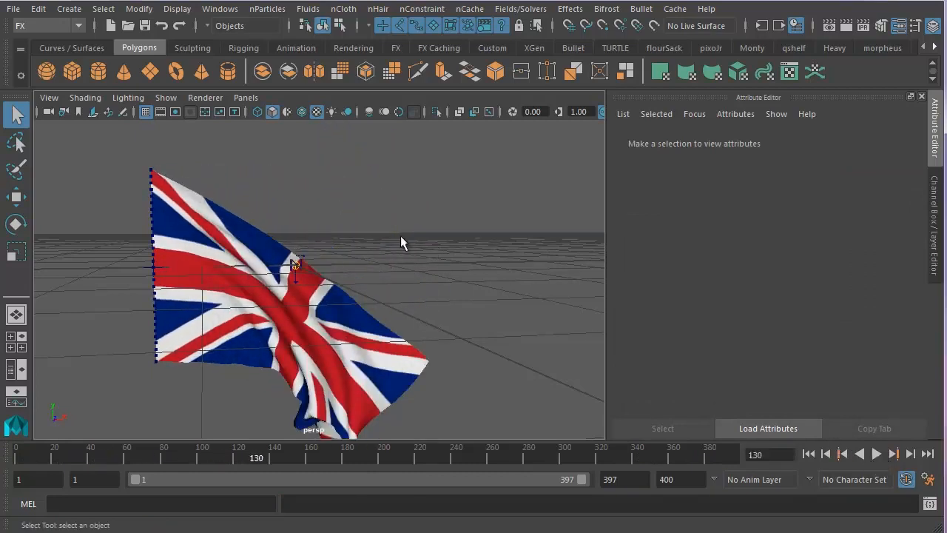
{"action": "left_click_drag", "start_coordinate": [380, 305], "coordinate": [360, 303], "text": "alt"}
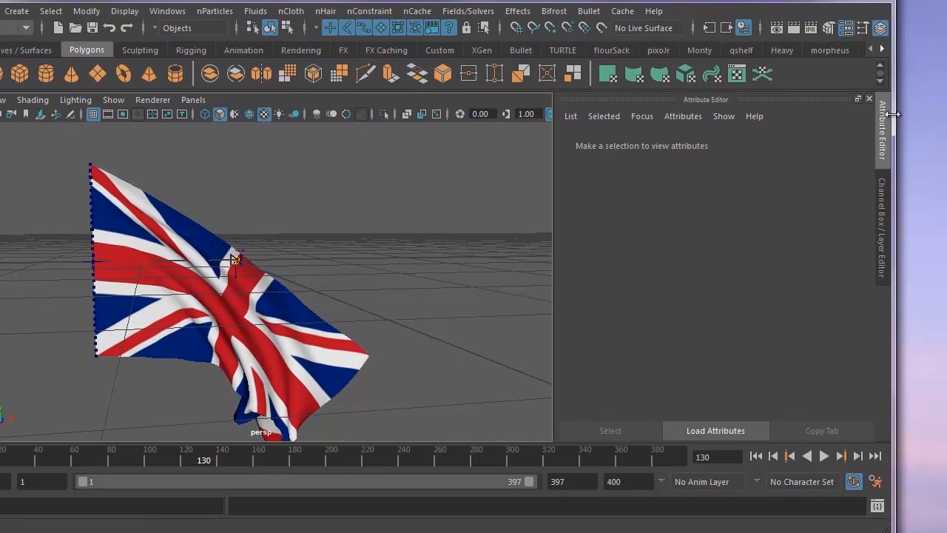
Step: Open the Render Settings and arrange the main window and the dialog so that the render options are accessible
{"action": "left_click_drag", "start_coordinate": [893, 114], "coordinate": [926, 113]}
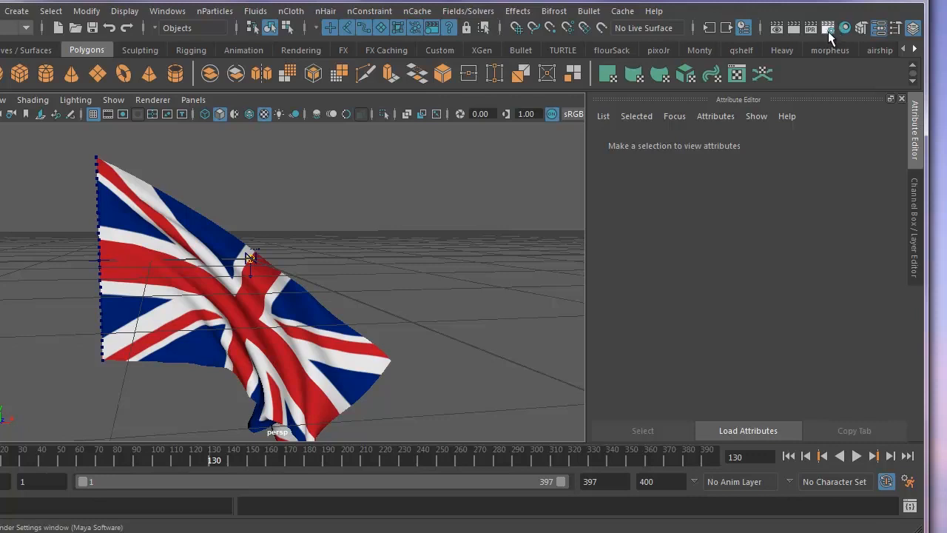
{"action": "left_click", "coordinate": [826, 31]}
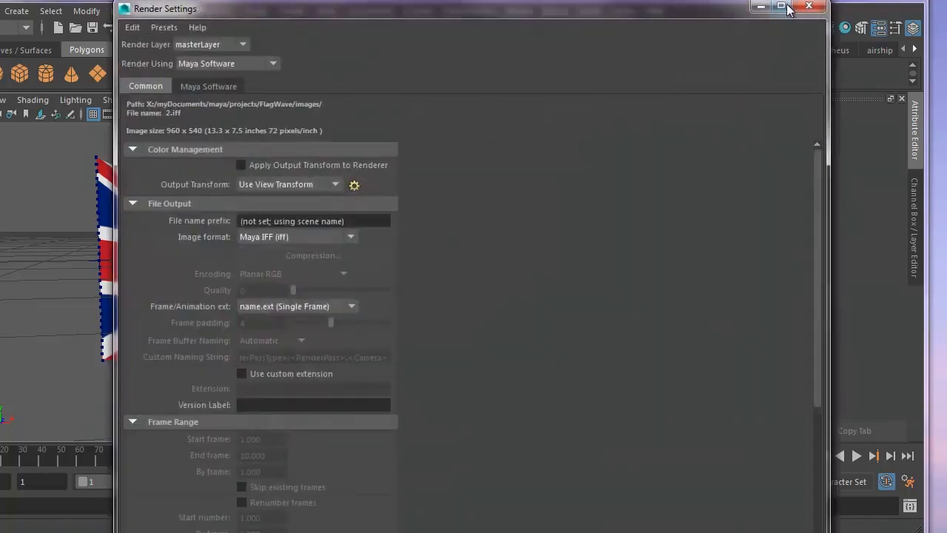
{"action": "left_click_drag", "start_coordinate": [737, 12], "coordinate": [701, 109]}
{"action": "left_click_drag", "start_coordinate": [685, 0], "coordinate": [739, 0]}
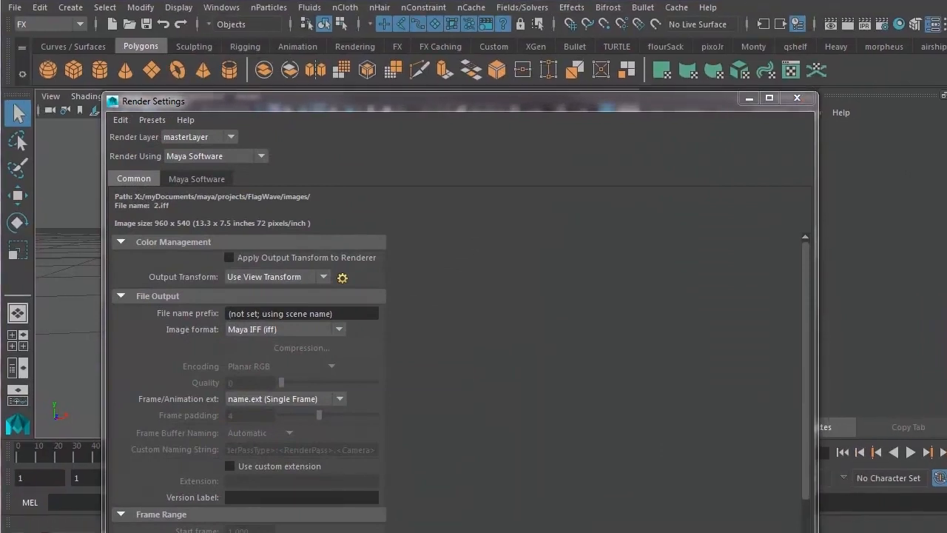
{"action": "left_click_drag", "start_coordinate": [946, 244], "coordinate": [945, 244]}
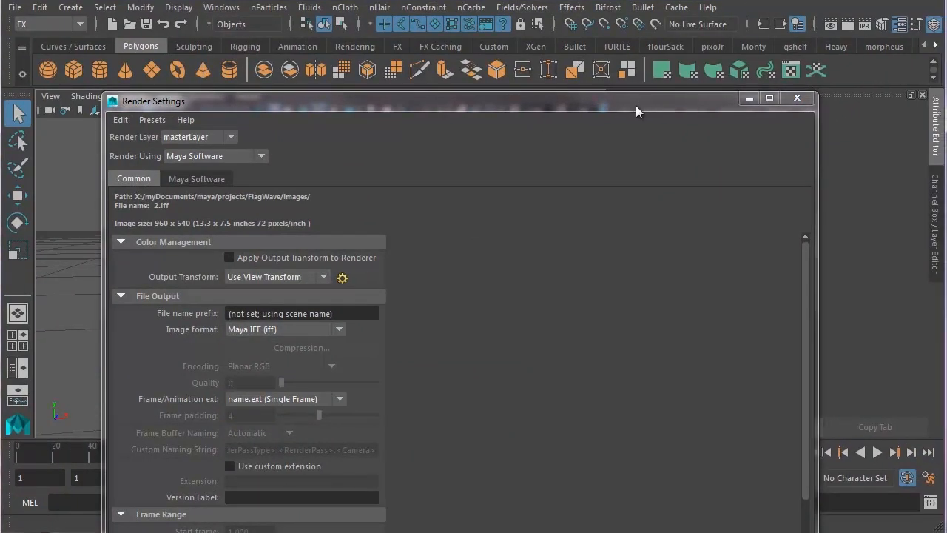
{"action": "left_click_drag", "start_coordinate": [635, 105], "coordinate": [652, 43]}
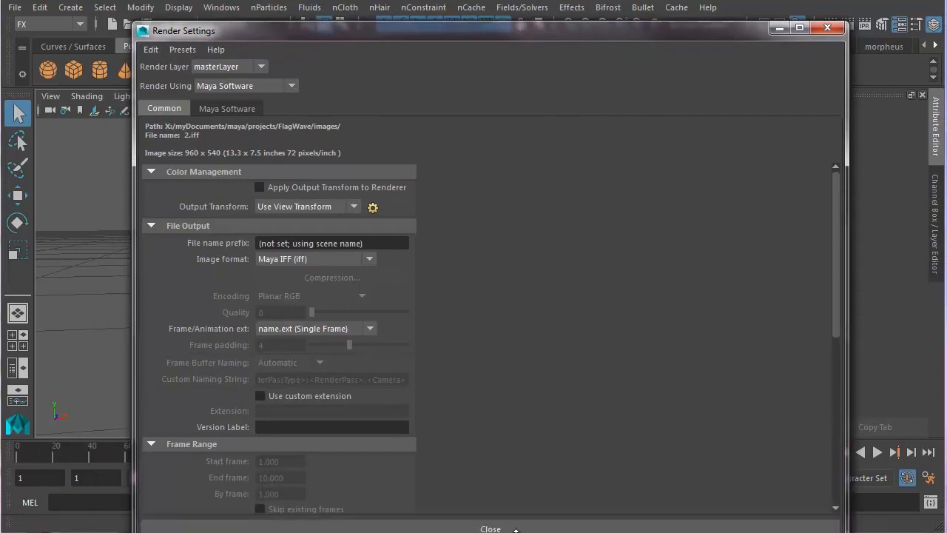
Step: Set the renderer to Maya Hardware 2.0 and the output image format to AVI (avi)
{"action": "left_click", "coordinate": [289, 91]}
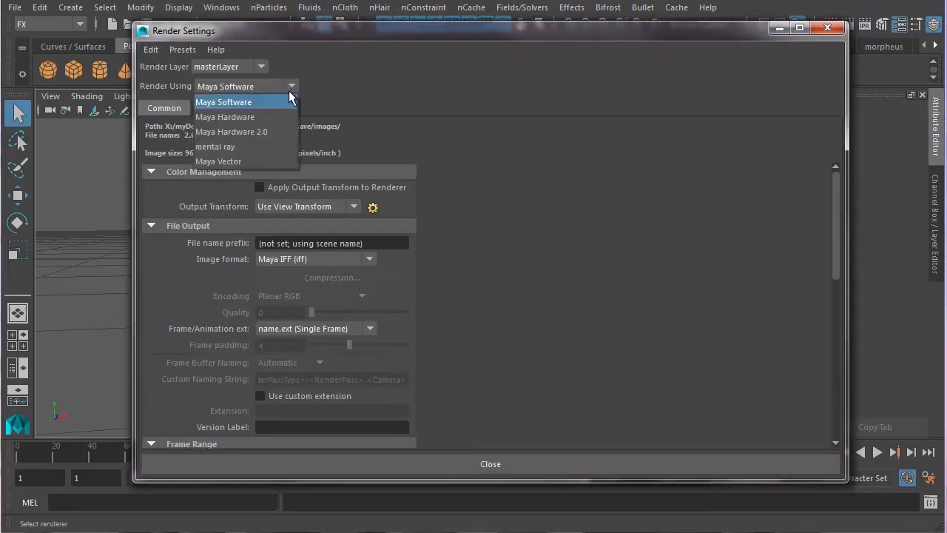
{"action": "left_click", "coordinate": [273, 131]}
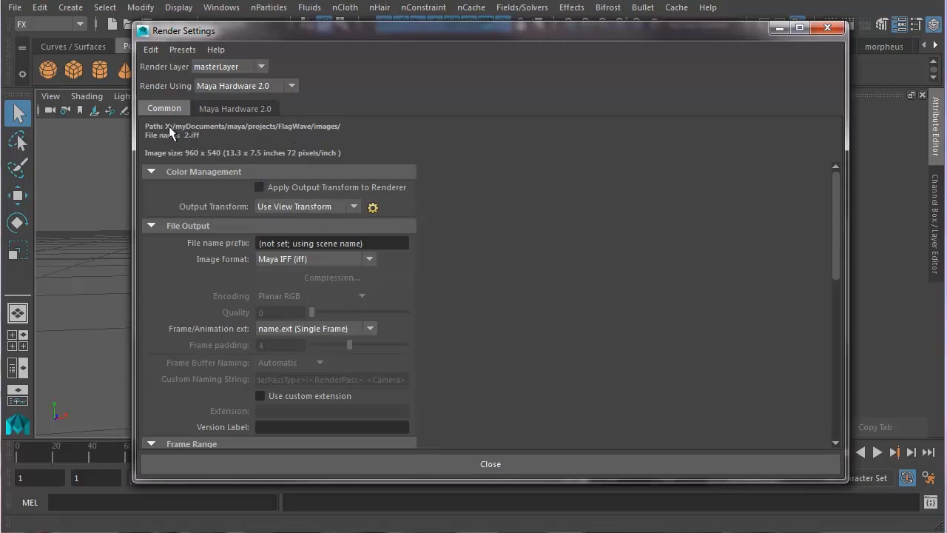
{"action": "left_click", "coordinate": [370, 261]}
{"action": "left_click", "coordinate": [294, 296]}
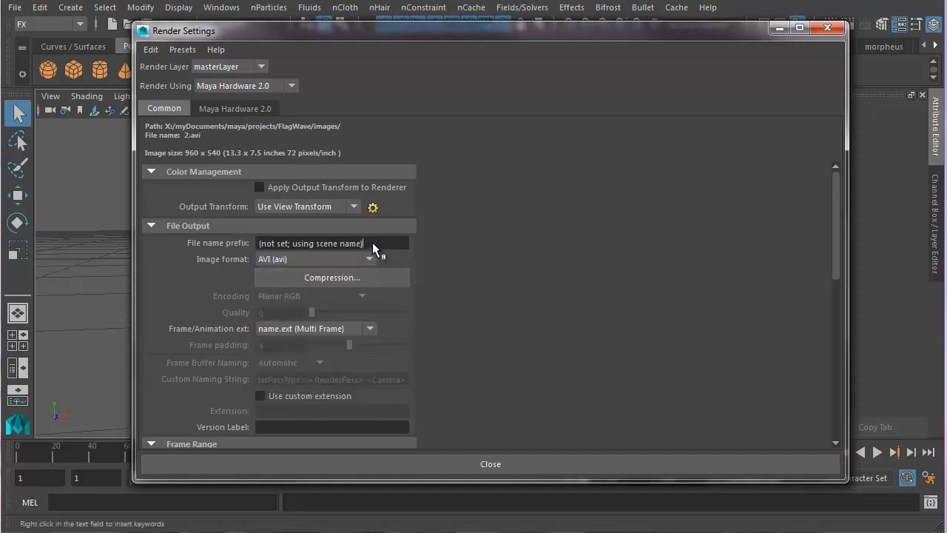
Step: Set the output file name prefix to flagWave1 and choose name.ext (Multi Frame) as the frame/animation extension
{"action": "left_click_drag", "start_coordinate": [372, 248], "coordinate": [249, 247]}
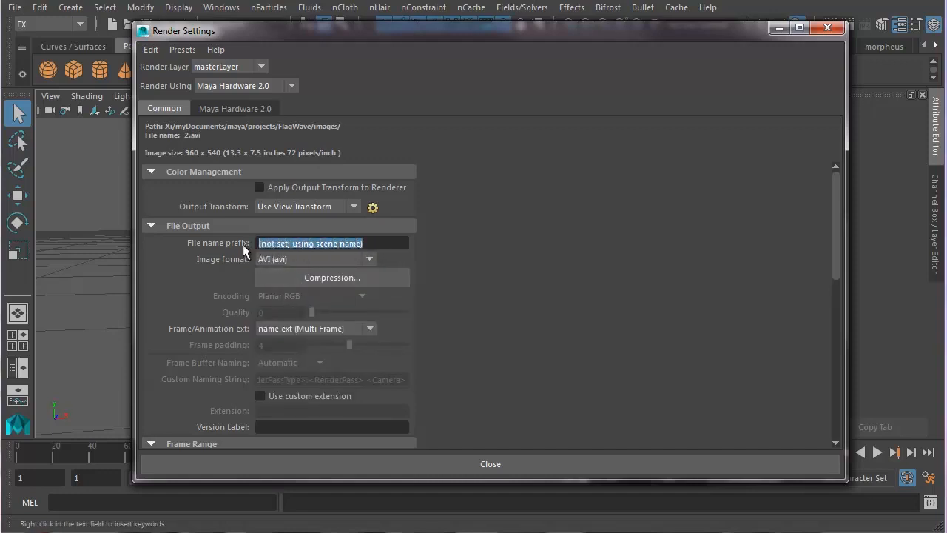
{"action": "type", "text": "flagWave1"}
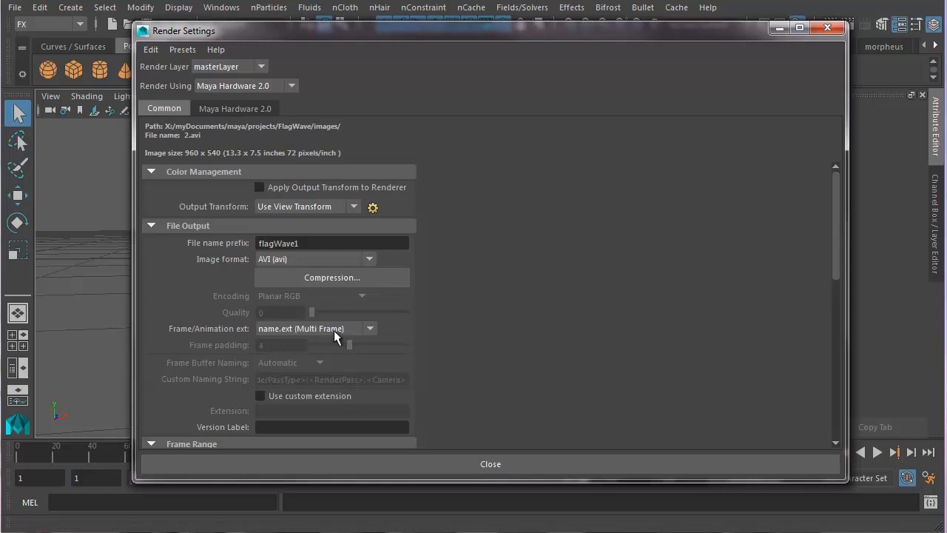
{"action": "left_click", "coordinate": [370, 330]}
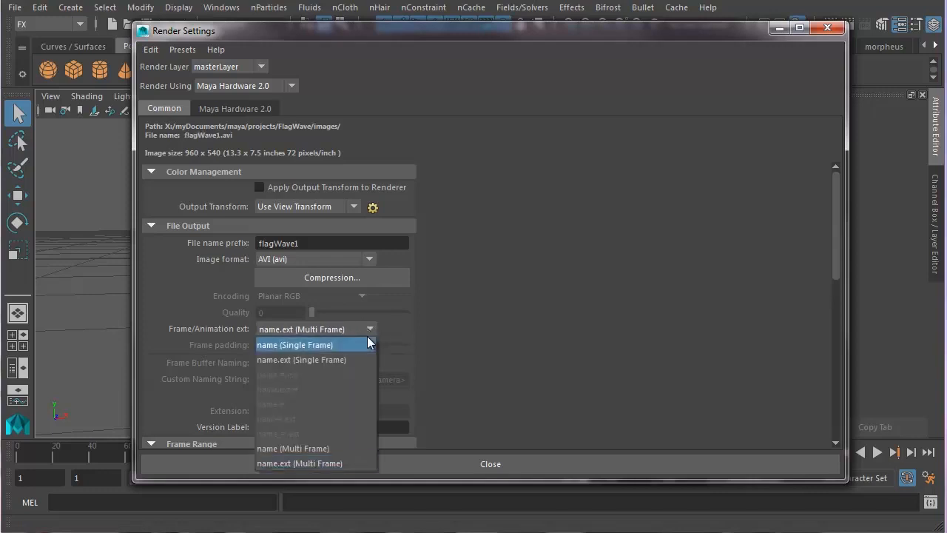
{"action": "left_click", "coordinate": [329, 463]}
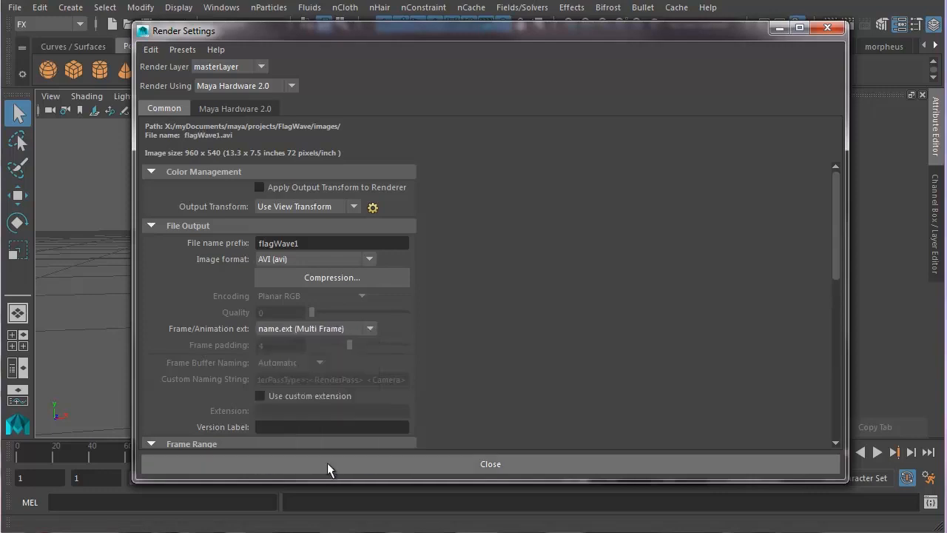
Step: Set the render frame range to start at frame 100 and end at frame 200
{"action": "left_click_drag", "start_coordinate": [834, 207], "coordinate": [827, 272]}
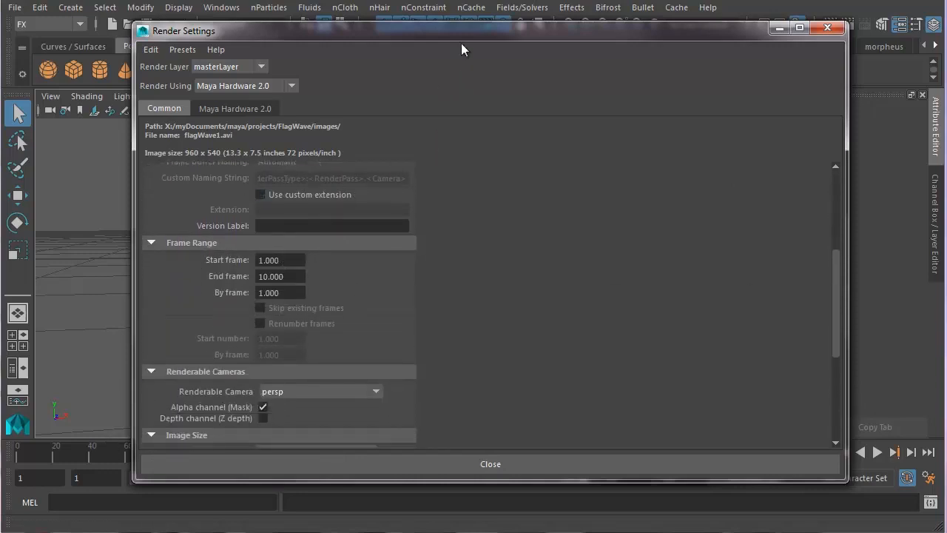
{"action": "left_click_drag", "start_coordinate": [459, 32], "coordinate": [462, 23]}
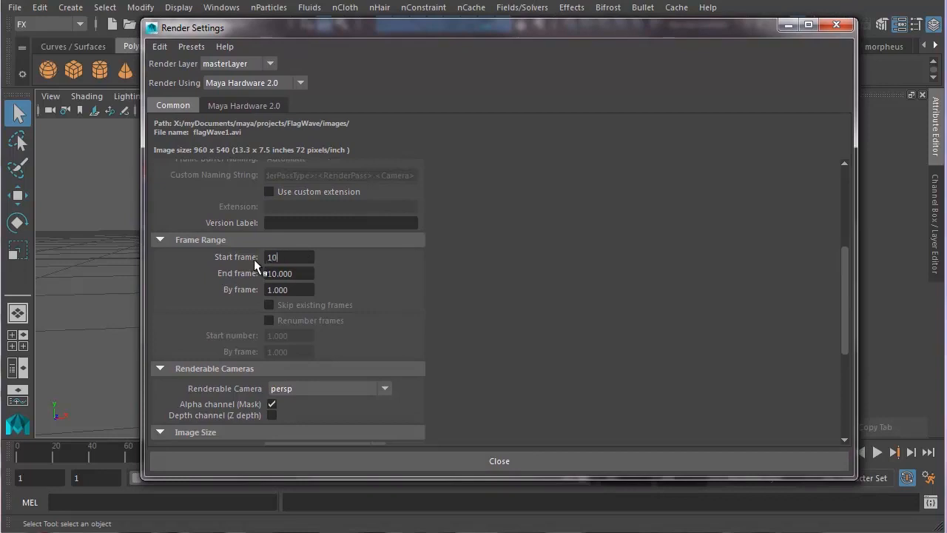
{"action": "type", "text": "0"}
{"action": "key", "text": "Tab"}
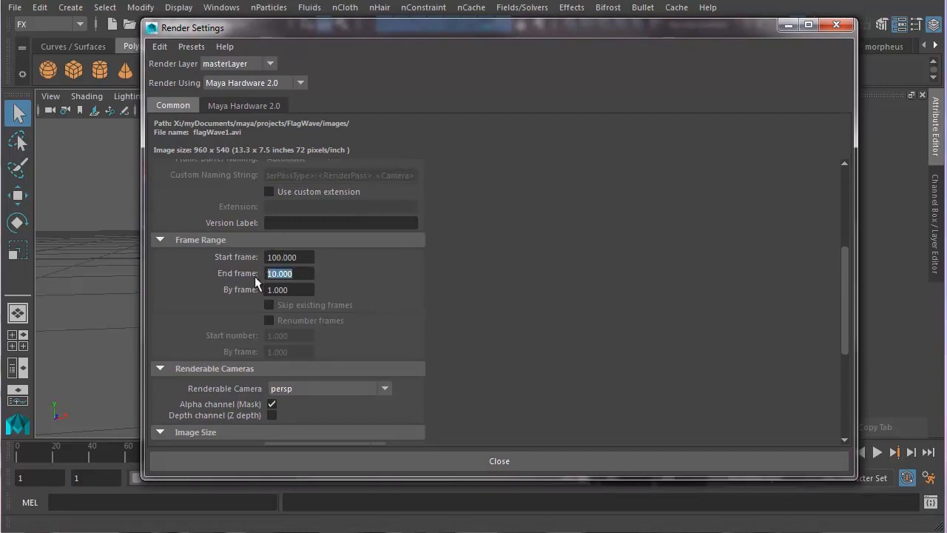
{"action": "type", "text": "200"}
{"action": "key", "text": "Return"}
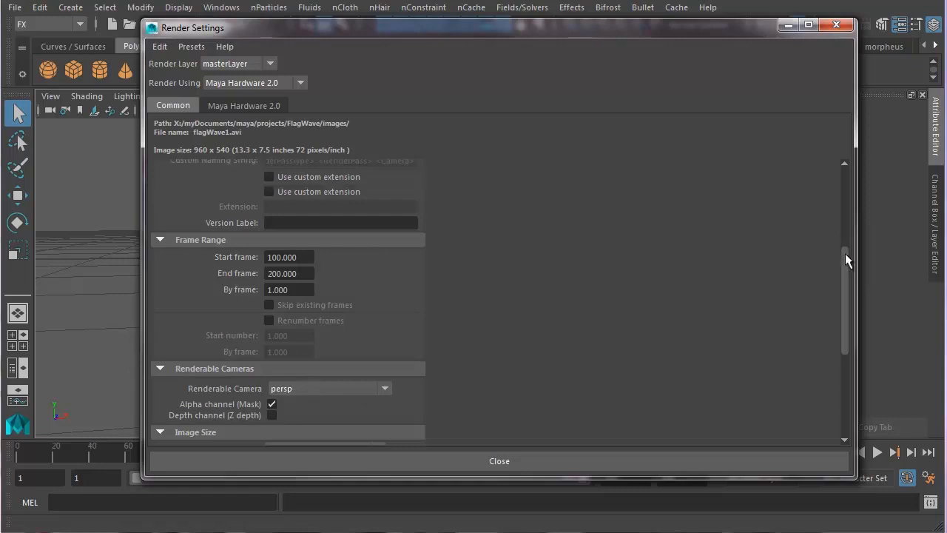
Step: Check the renderable camera and image size options, and close the Render Settings
{"action": "left_click_drag", "start_coordinate": [845, 253], "coordinate": [785, 359]}
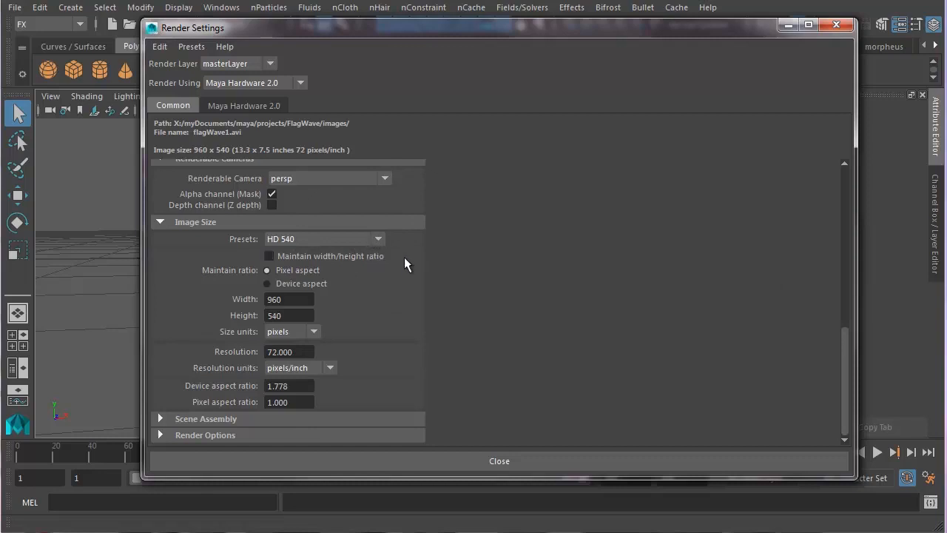
{"action": "left_click_drag", "start_coordinate": [582, 42], "coordinate": [556, 41]}
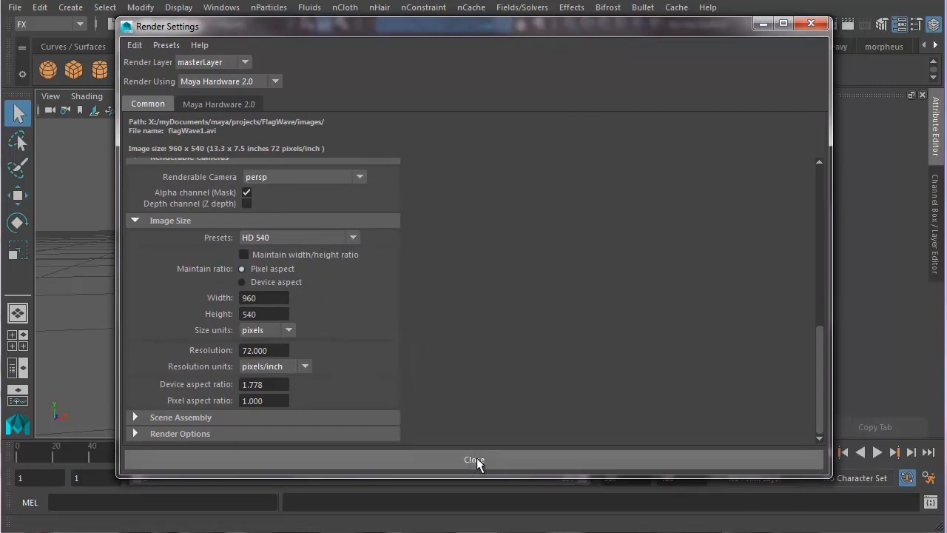
{"action": "left_click", "coordinate": [476, 457]}
Step: Switch to the Rendering menu set and run a batch render of the flag animation
{"action": "left_click", "coordinate": [79, 26]}
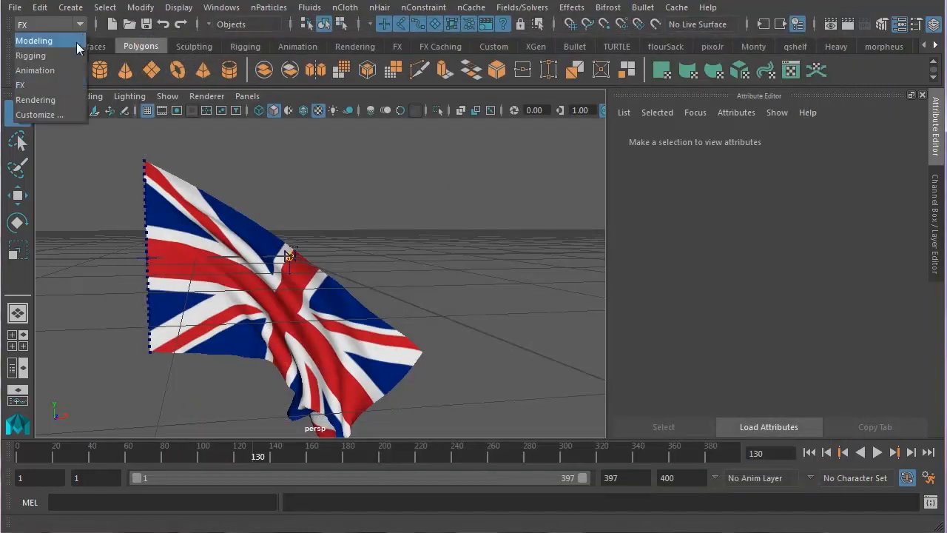
{"action": "left_click", "coordinate": [59, 101]}
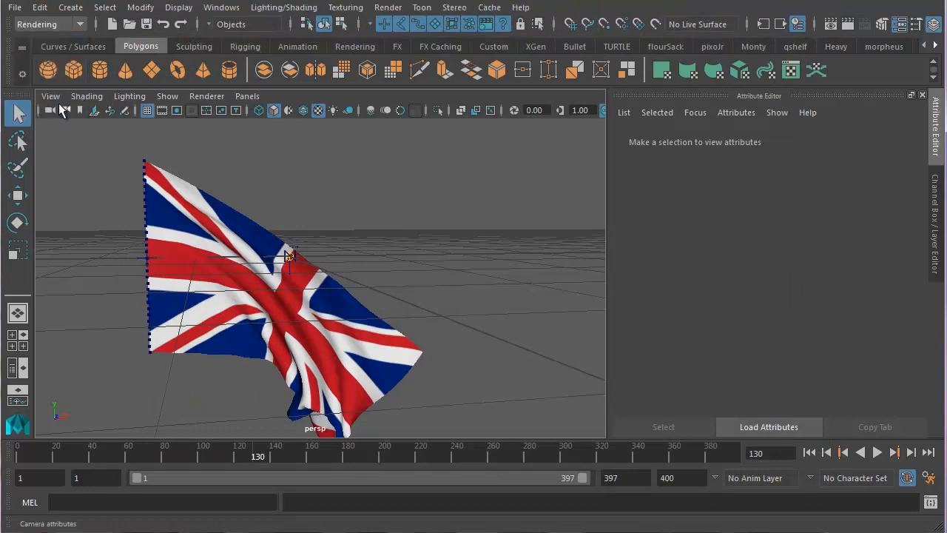
{"action": "left_click", "coordinate": [389, 8]}
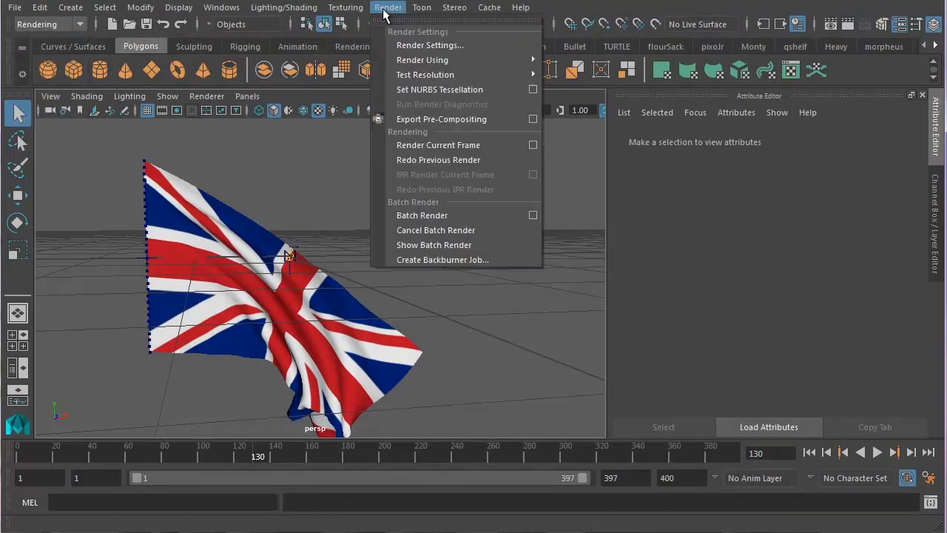
{"action": "left_click", "coordinate": [424, 215]}
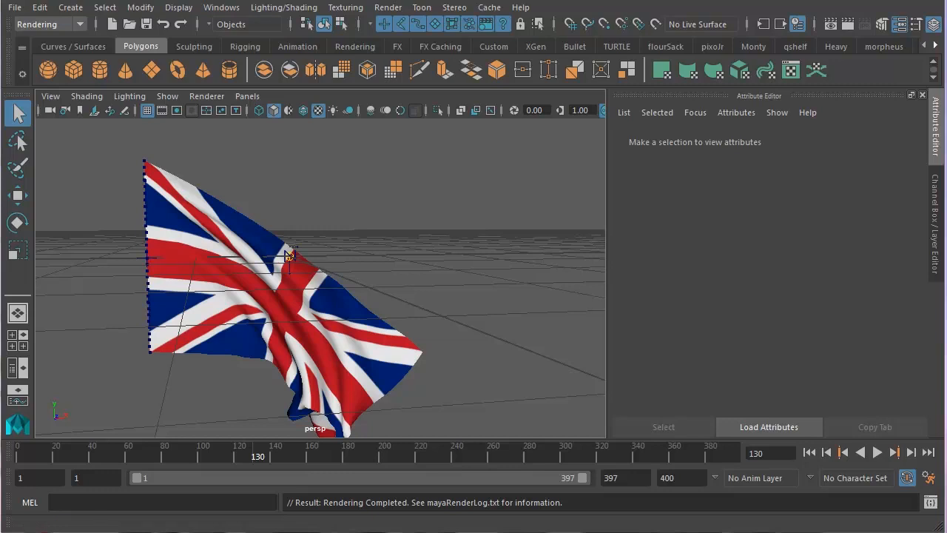
Step: Switch to Windows Explorer at the Documents library and place its window over the Maya workspace
{"action": "key", "text": "super"}
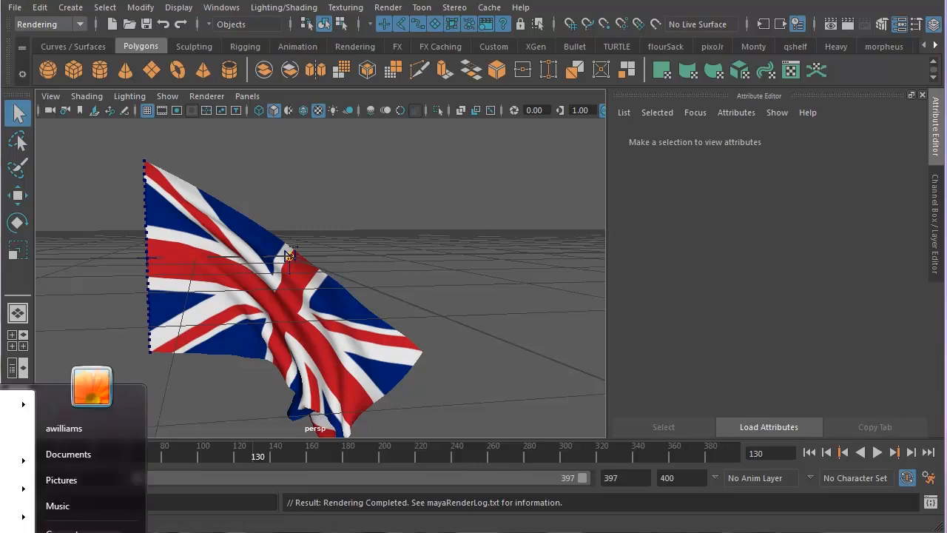
{"action": "left_click", "coordinate": [76, 453]}
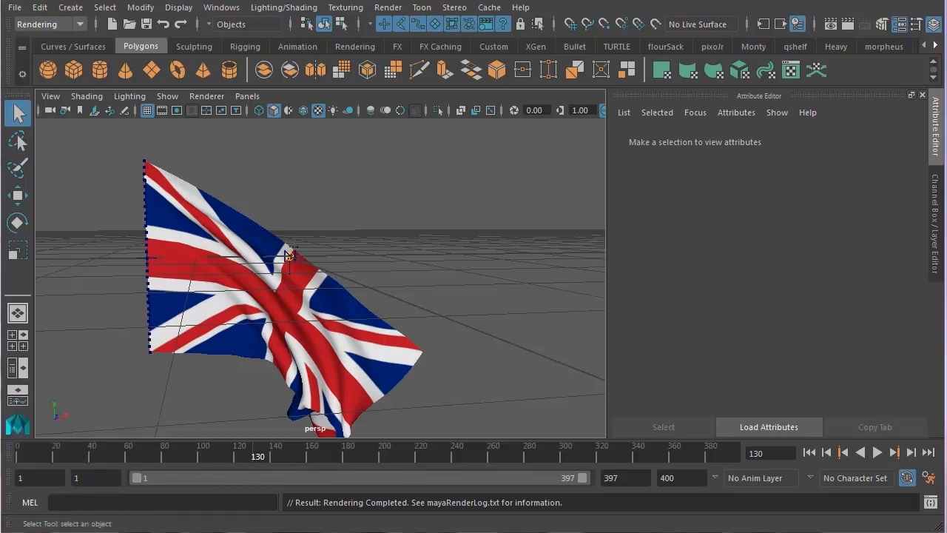
{"action": "left_click_drag", "start_coordinate": [946, 89], "coordinate": [456, 40]}
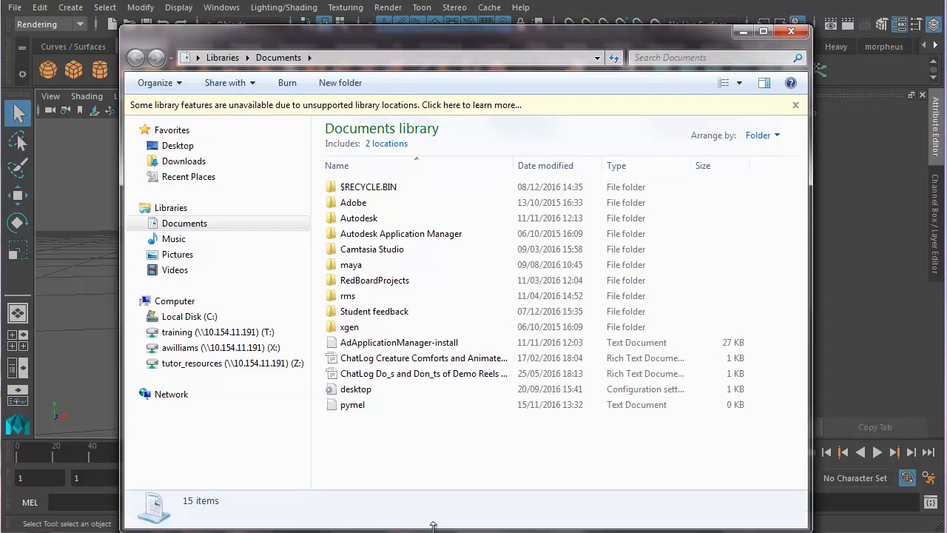
Step: Open the images folder of the FlagWave project inside maya\projects
{"action": "double_click", "coordinate": [354, 264]}
{"action": "left_click", "coordinate": [355, 263]}
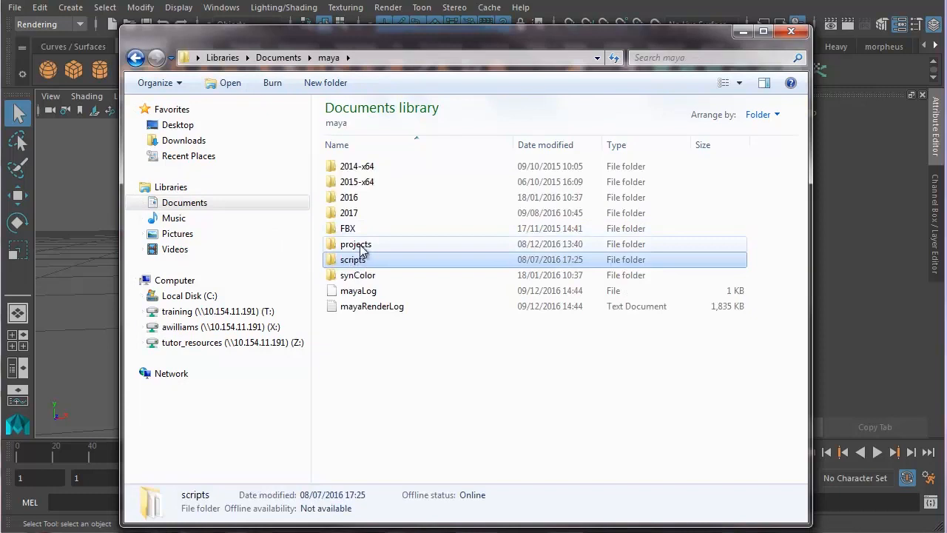
{"action": "double_click", "coordinate": [362, 251]}
{"action": "left_click", "coordinate": [362, 252]}
{"action": "left_click_drag", "start_coordinate": [802, 164], "coordinate": [800, 254]}
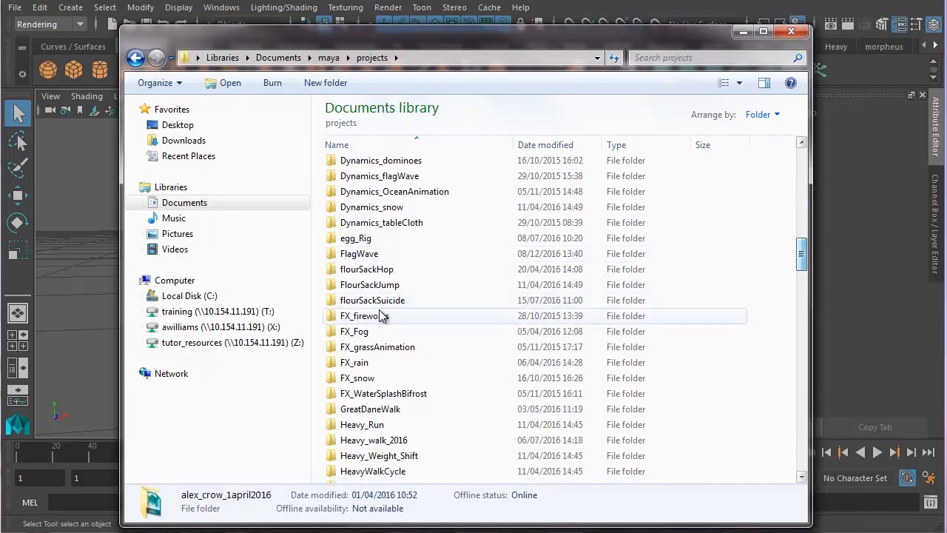
{"action": "double_click", "coordinate": [362, 254]}
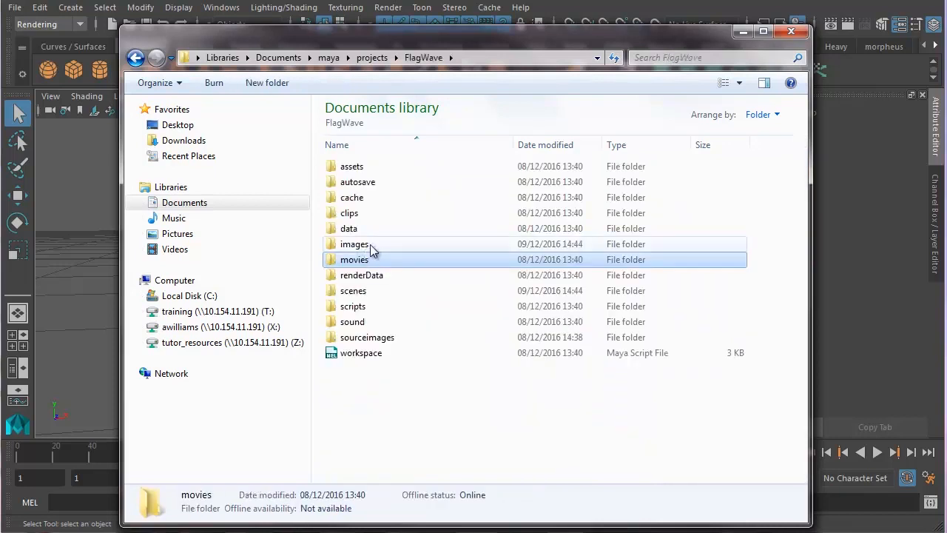
{"action": "double_click", "coordinate": [374, 246]}
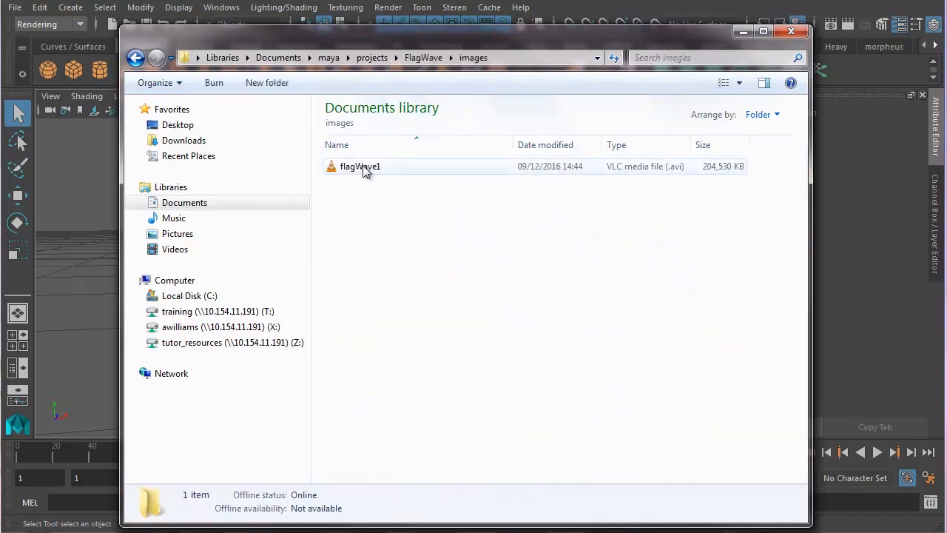
Step: Open the rendered flagWave1 AVI in QuickTime Player and play it to review the waving flag
{"action": "left_click", "coordinate": [362, 170]}
{"action": "right_click", "coordinate": [359, 167]}
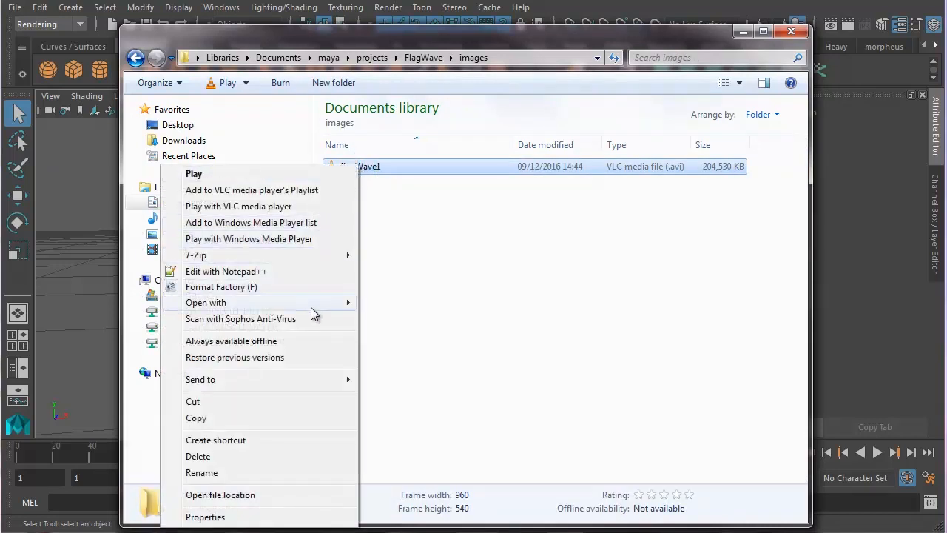
{"action": "mouse_move", "coordinate": [312, 306]}
{"action": "left_click", "coordinate": [97, 305]}
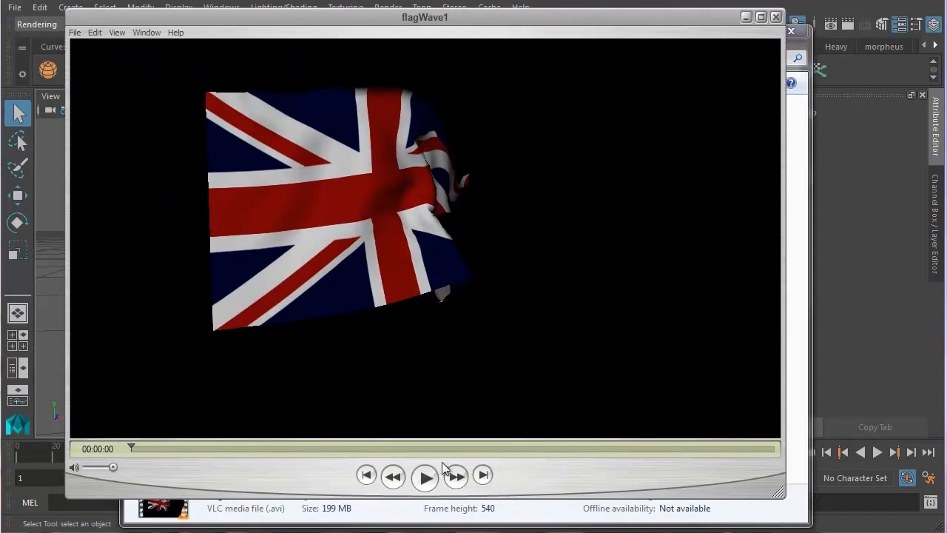
{"action": "left_click", "coordinate": [426, 479]}
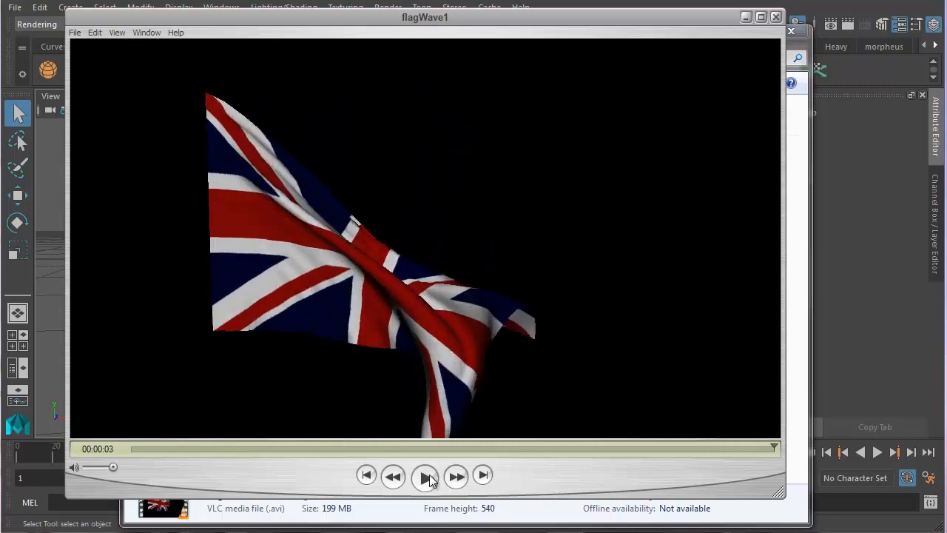
{"action": "left_click", "coordinate": [426, 478]}
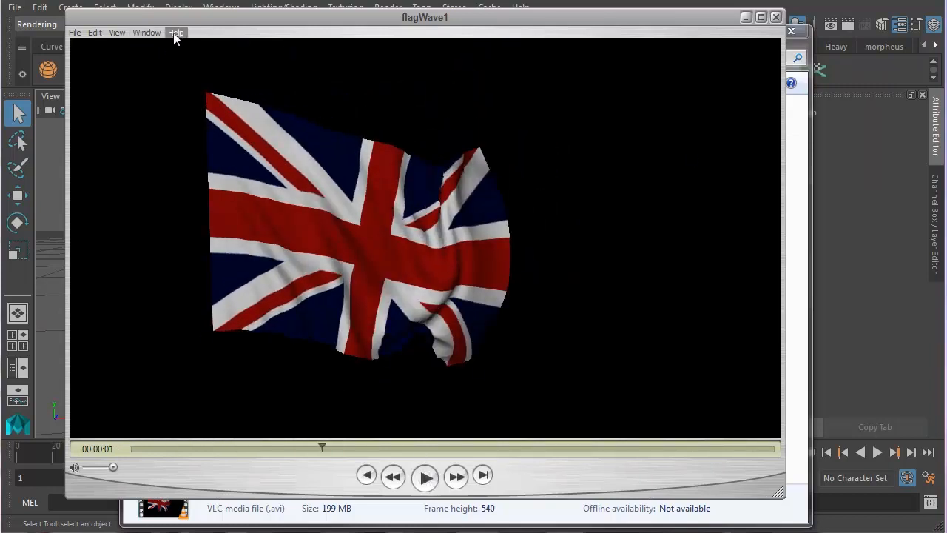
Step: Turn on Loop for the flagWave1 video, watch it play repeatedly, and pause playback
{"action": "left_click", "coordinate": [117, 32]}
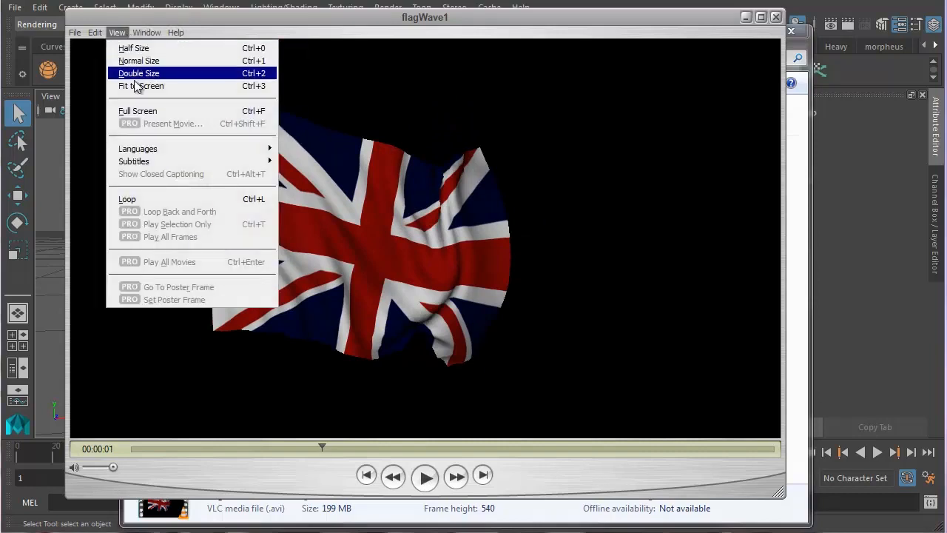
{"action": "left_click", "coordinate": [128, 199]}
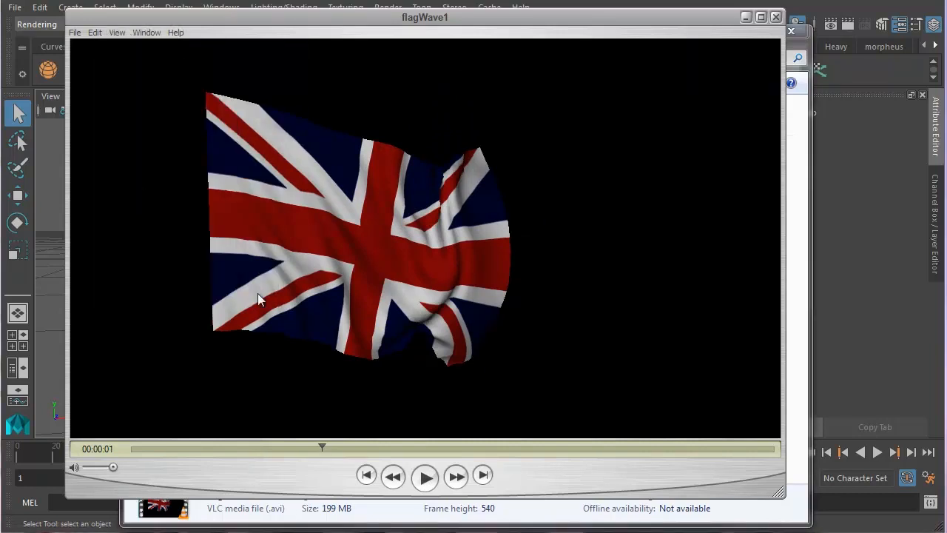
{"action": "left_click", "coordinate": [433, 481]}
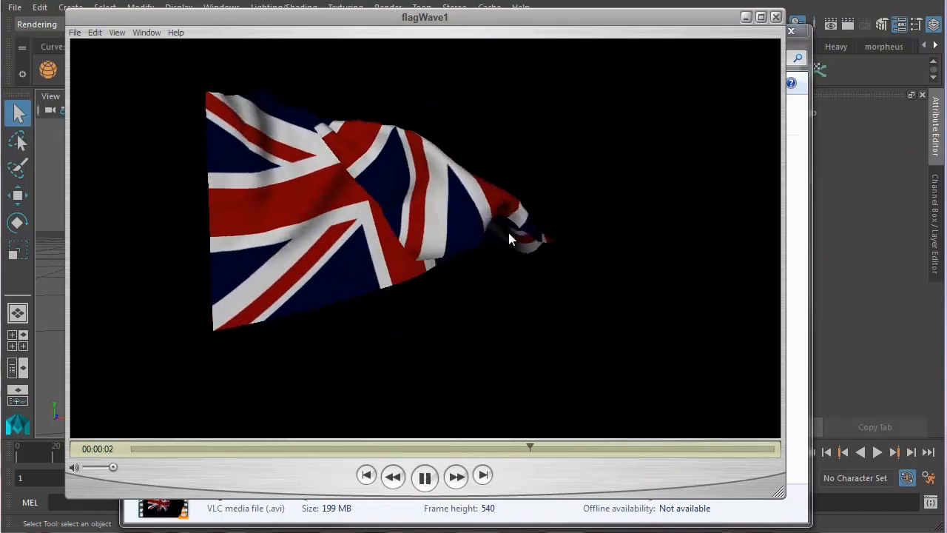
{"action": "left_click", "coordinate": [425, 477]}
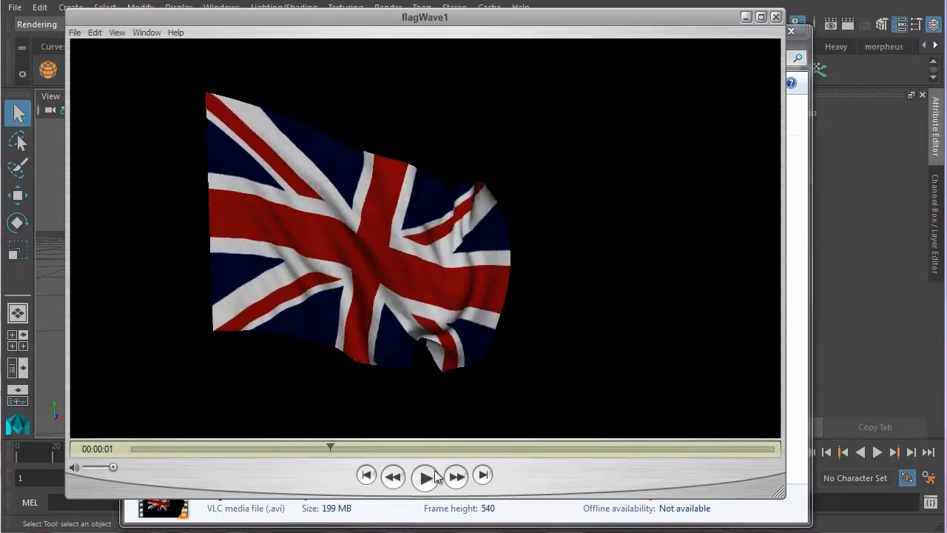
Step: Switch back to Maya and save the scene as flagWave2.ma in the FlagWave project's scenes folder
{"action": "left_click", "coordinate": [805, 1]}
{"action": "left_click", "coordinate": [14, 7]}
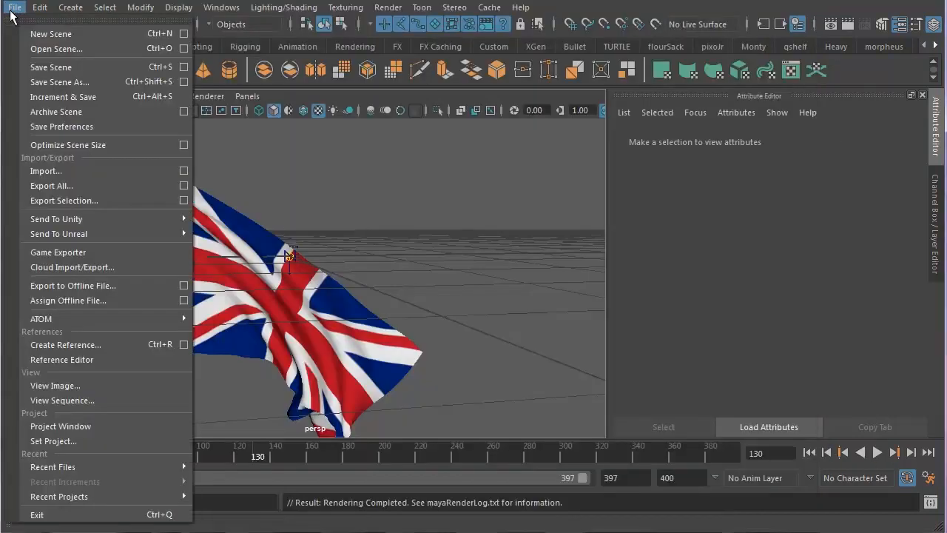
{"action": "left_click", "coordinate": [45, 86]}
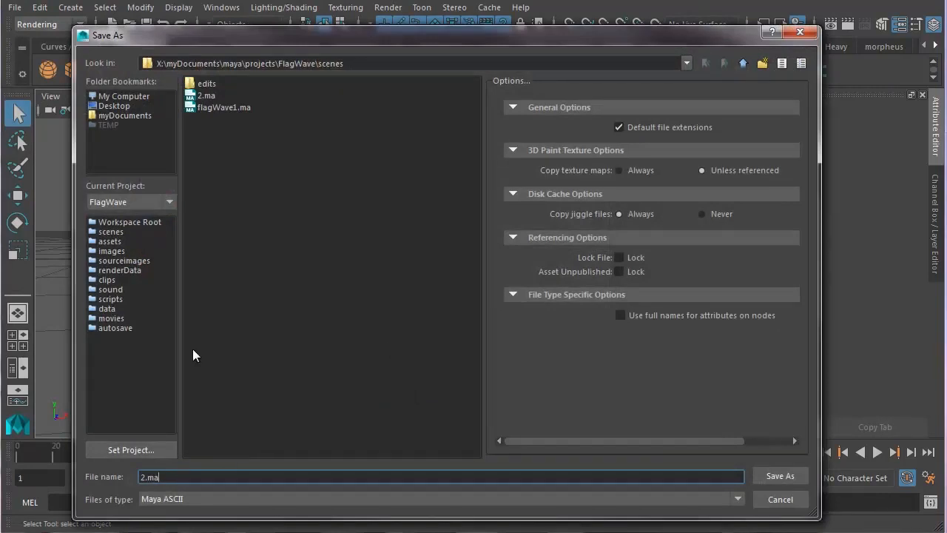
{"action": "left_click", "coordinate": [226, 107]}
{"action": "left_click", "coordinate": [208, 474]}
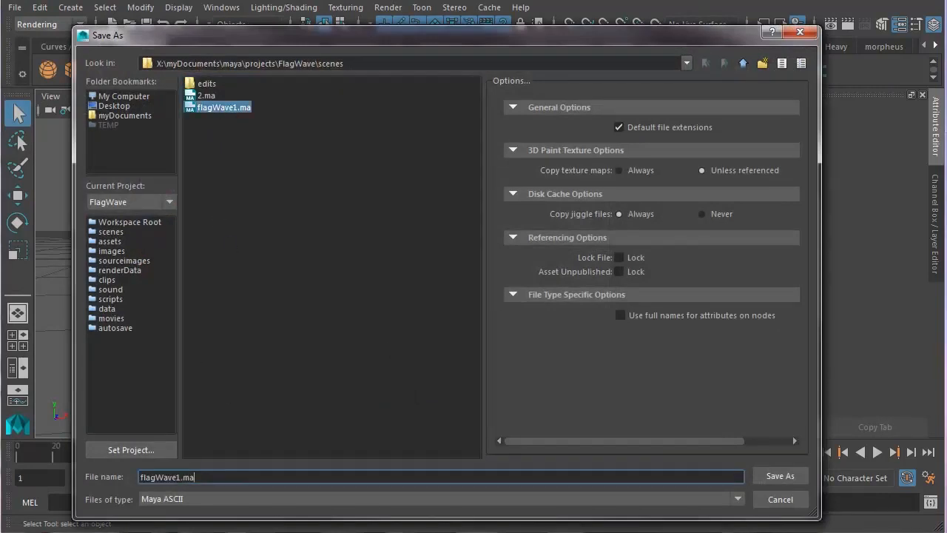
{"action": "key", "text": "BackSpace"}
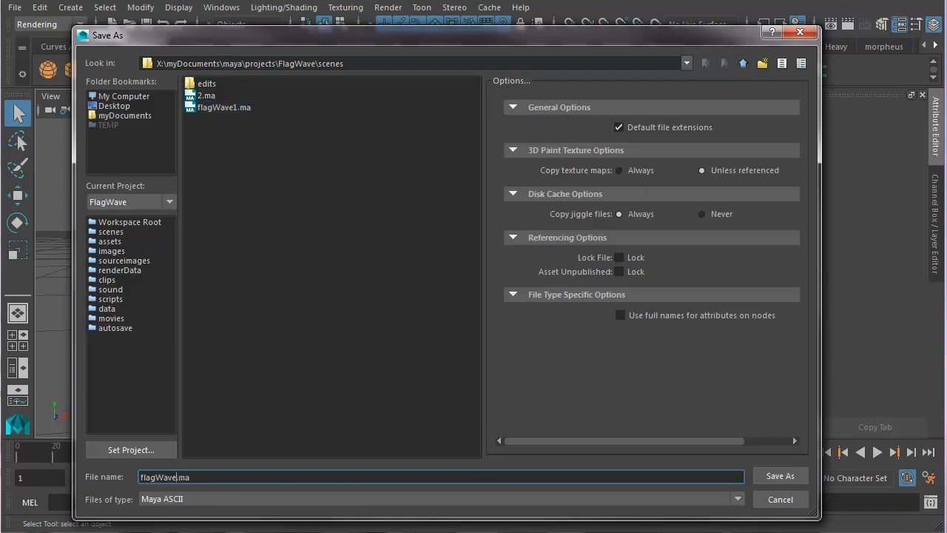
{"action": "left_click", "coordinate": [789, 478]}
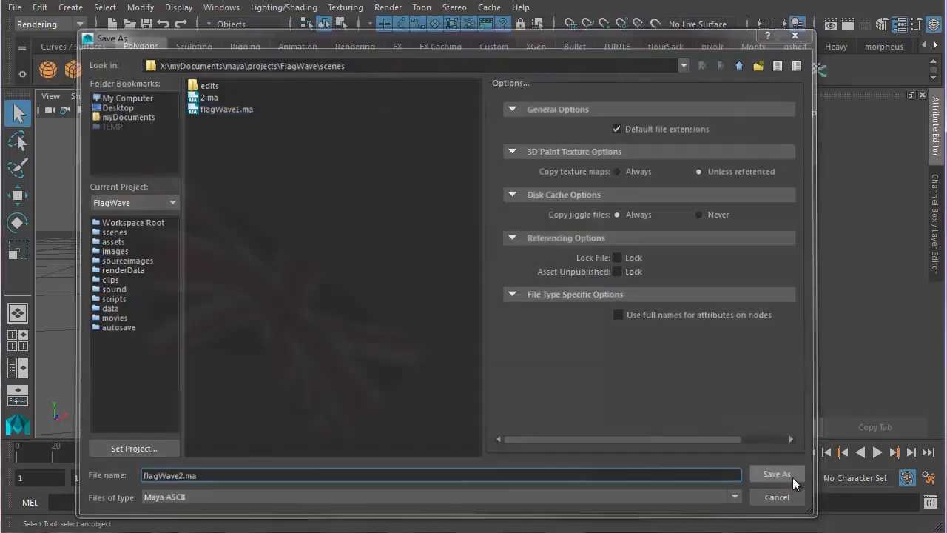